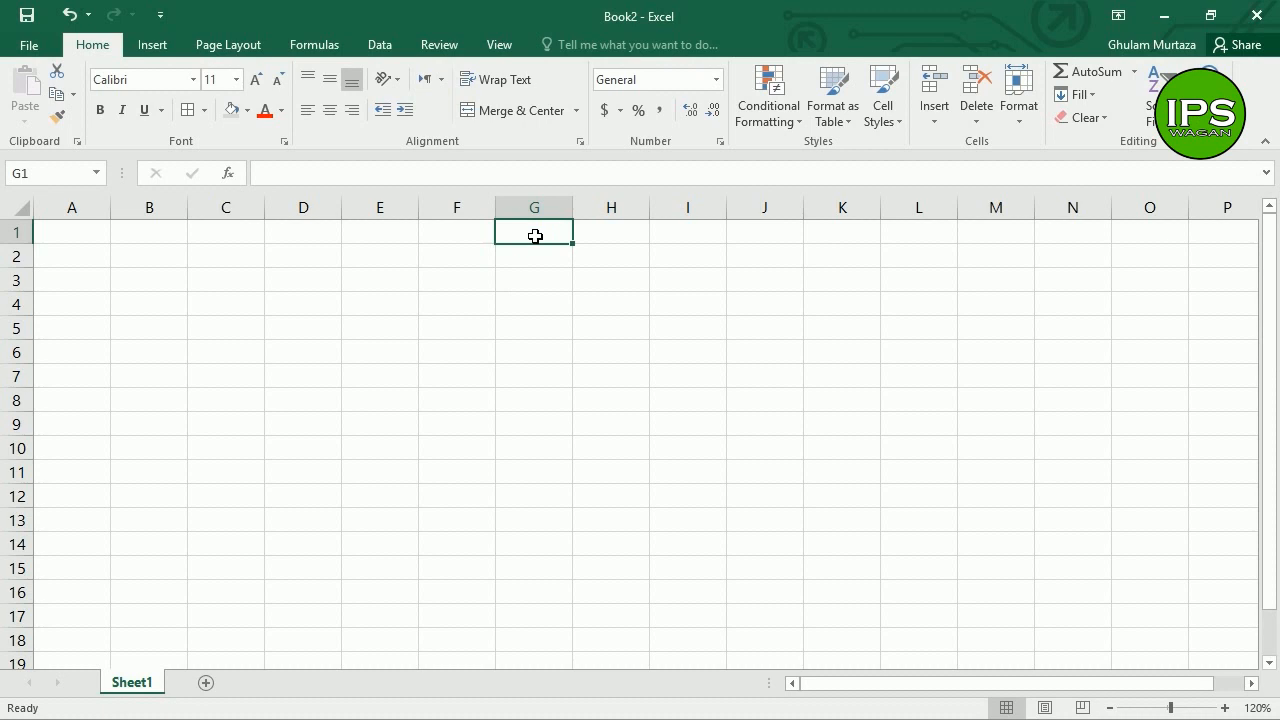
# Step: Type Invoice in G1 and merge-and-center it across G1:H1
pyautogui.write('Invoice')
pyautogui.press('Return')
pyautogui.click(535, 235)
pyautogui.moveTo(537, 235); pyautogui.dragTo(586, 237)
pyautogui.click(517, 112)
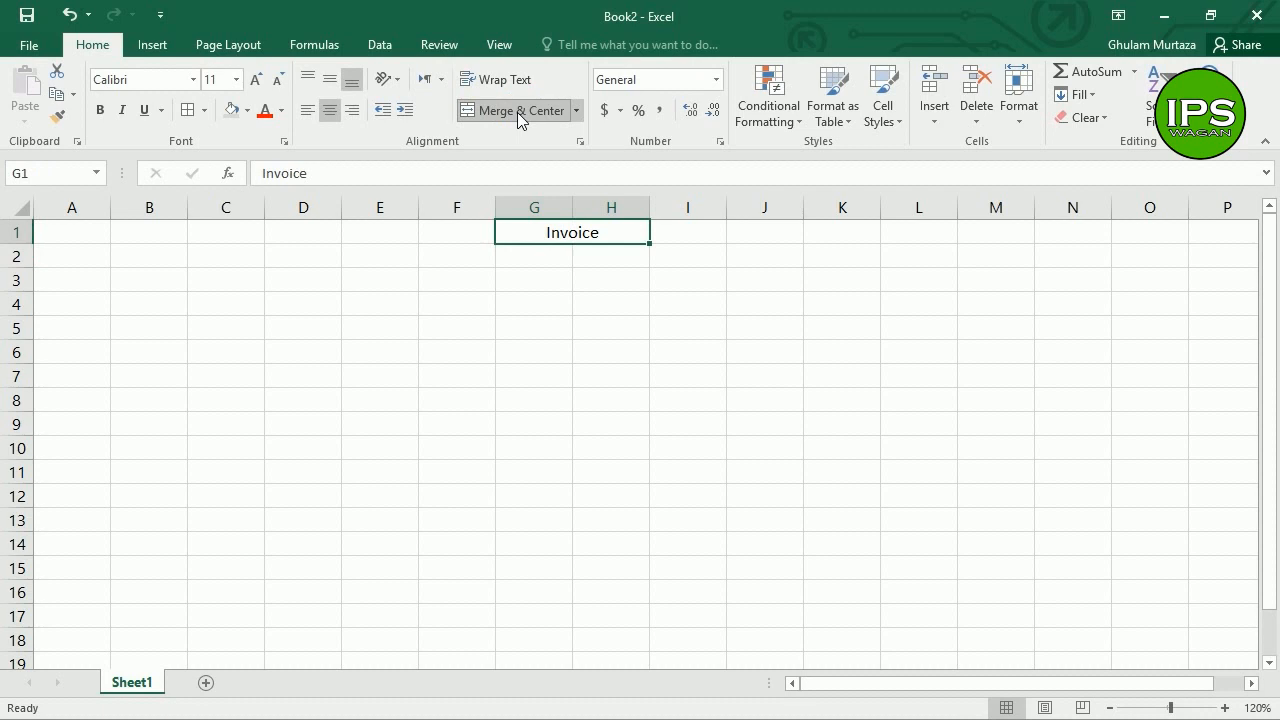
# Step: Right-align the Invoice heading and enlarge it to font size 24
pyautogui.click(349, 110)
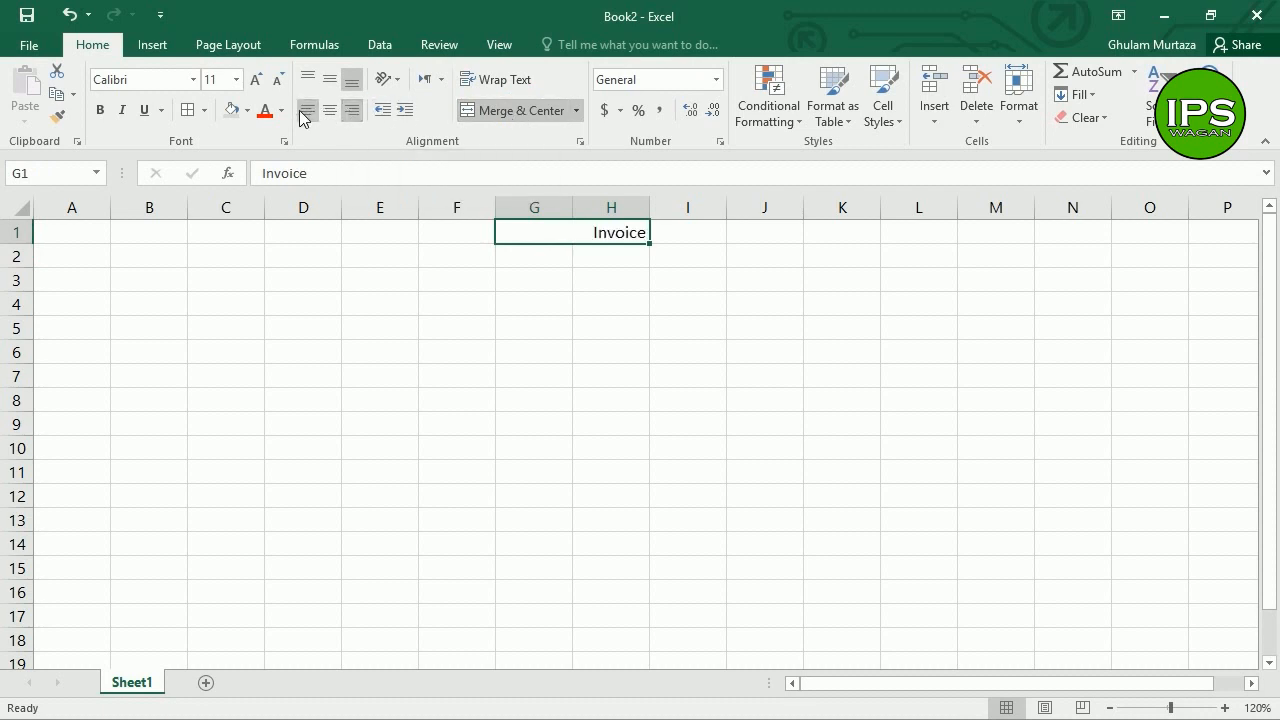
pyautogui.click(264, 86)
pyautogui.click(264, 86)
pyautogui.click(264, 86)
pyautogui.click(264, 86)
pyautogui.click(264, 86)
pyautogui.click(264, 86)
pyautogui.click(264, 86)
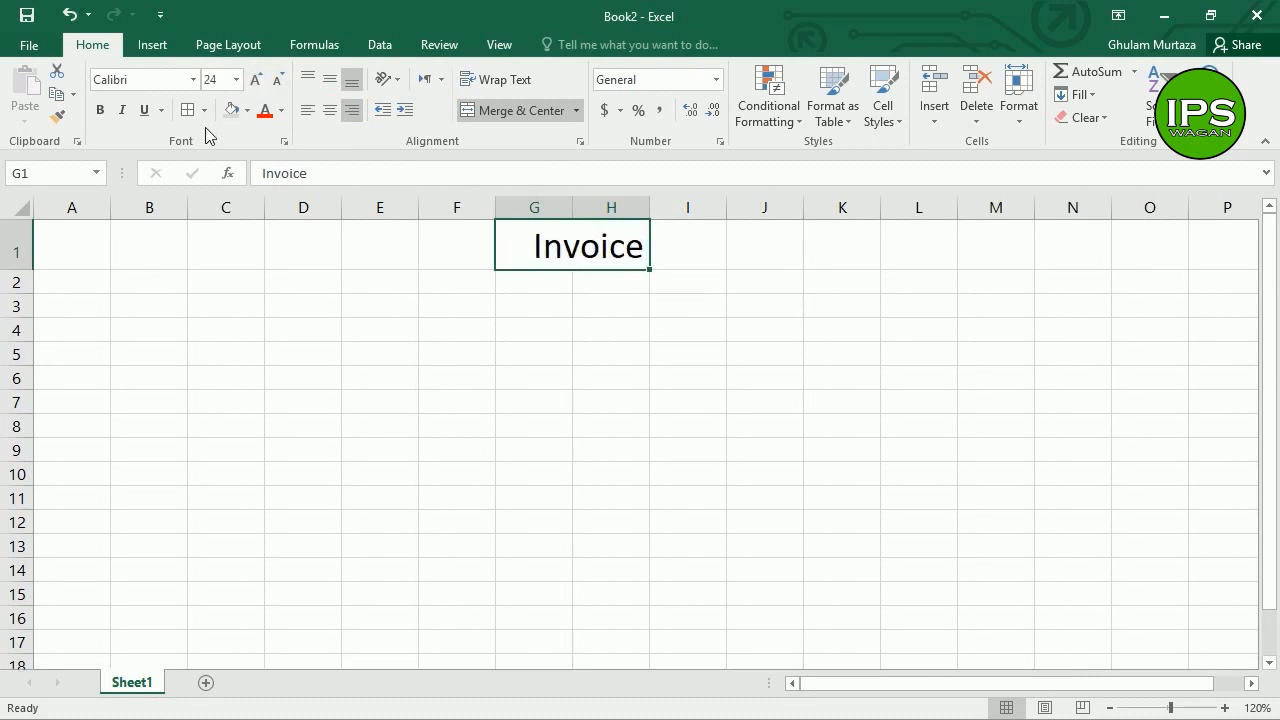
# Step: Add a bottom border under A1:H1 through More Borders
pyautogui.moveTo(571, 257); pyautogui.dragTo(100, 245)
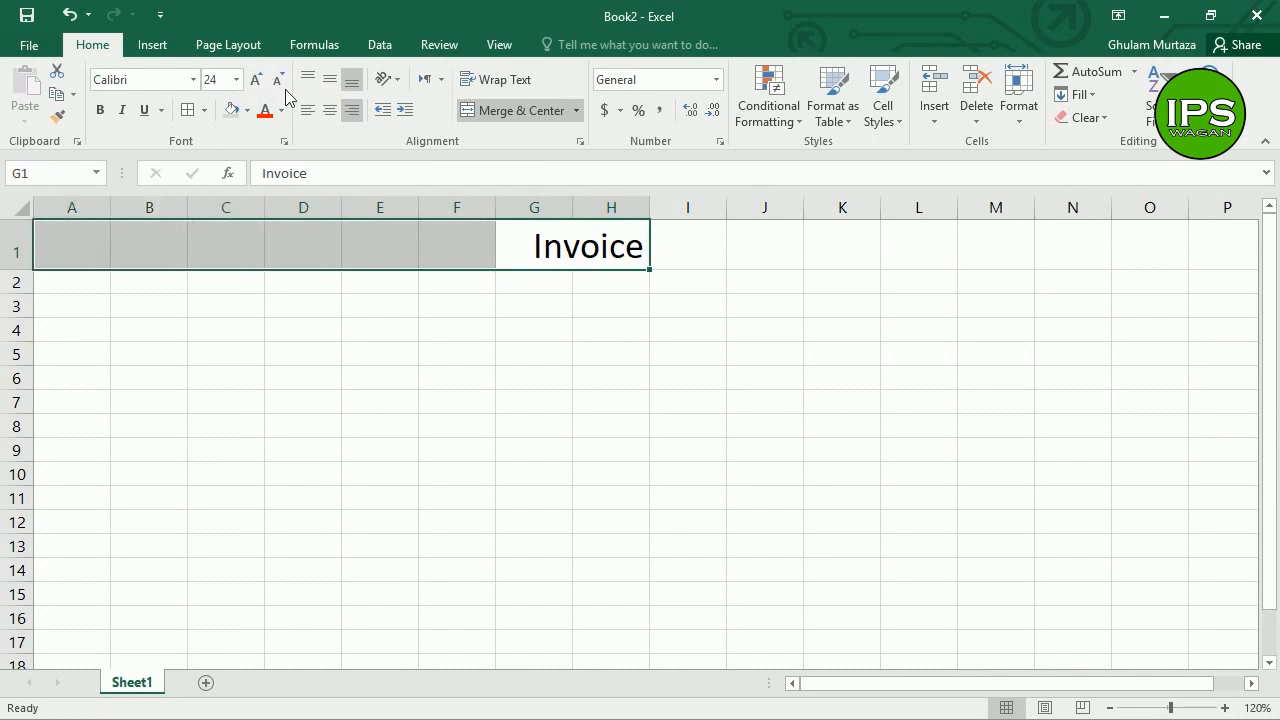
pyautogui.click(204, 110)
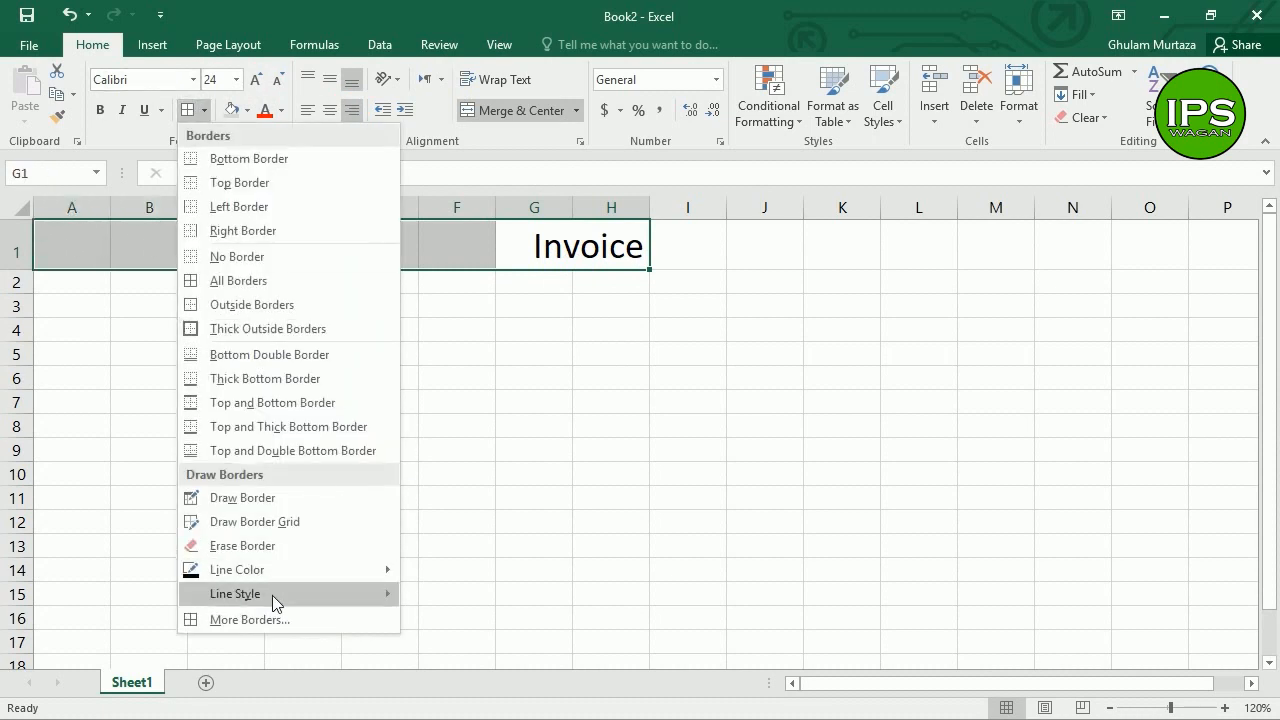
pyautogui.click(262, 620)
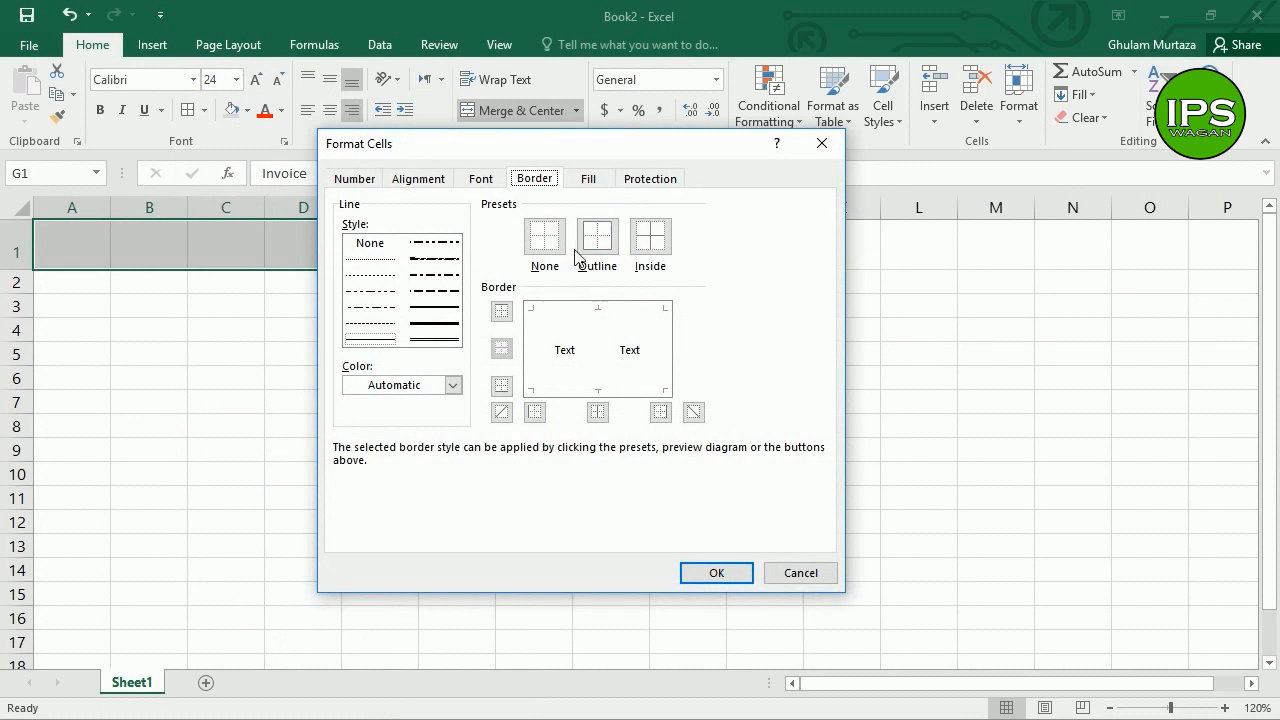
pyautogui.click(502, 387)
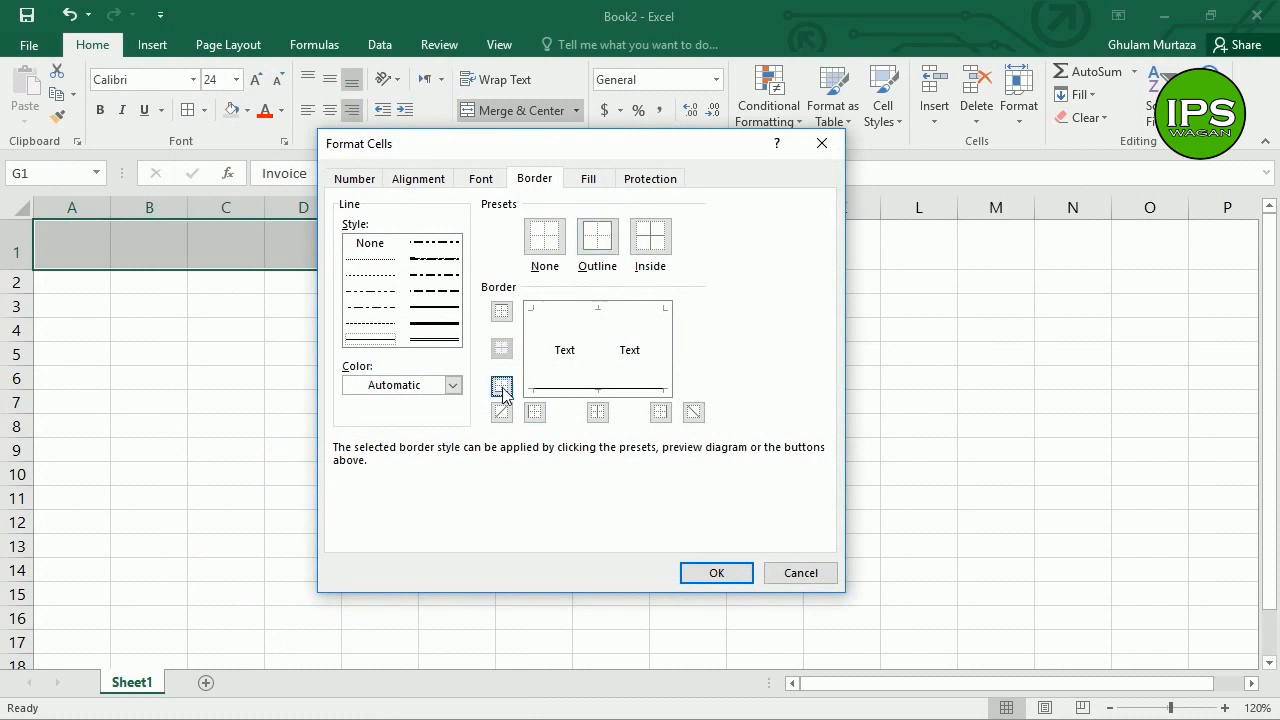
pyautogui.click(717, 573)
pyautogui.click(566, 402)
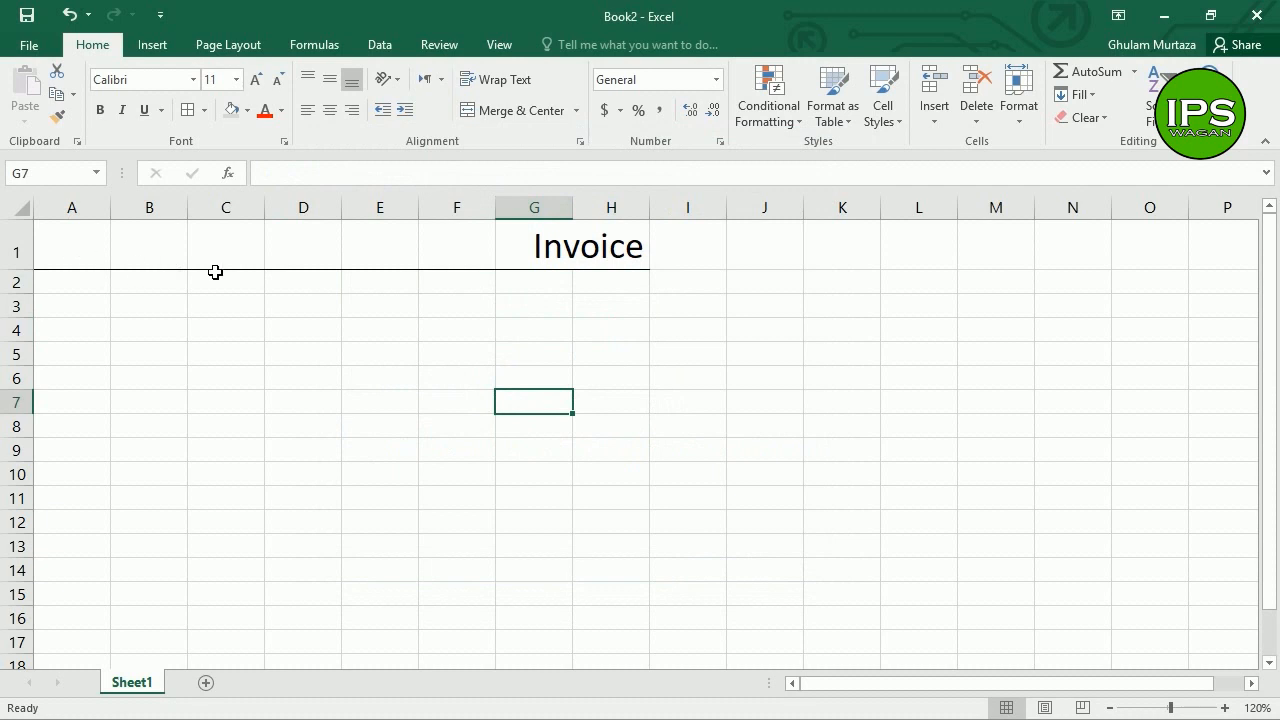
pyautogui.click(530, 331)
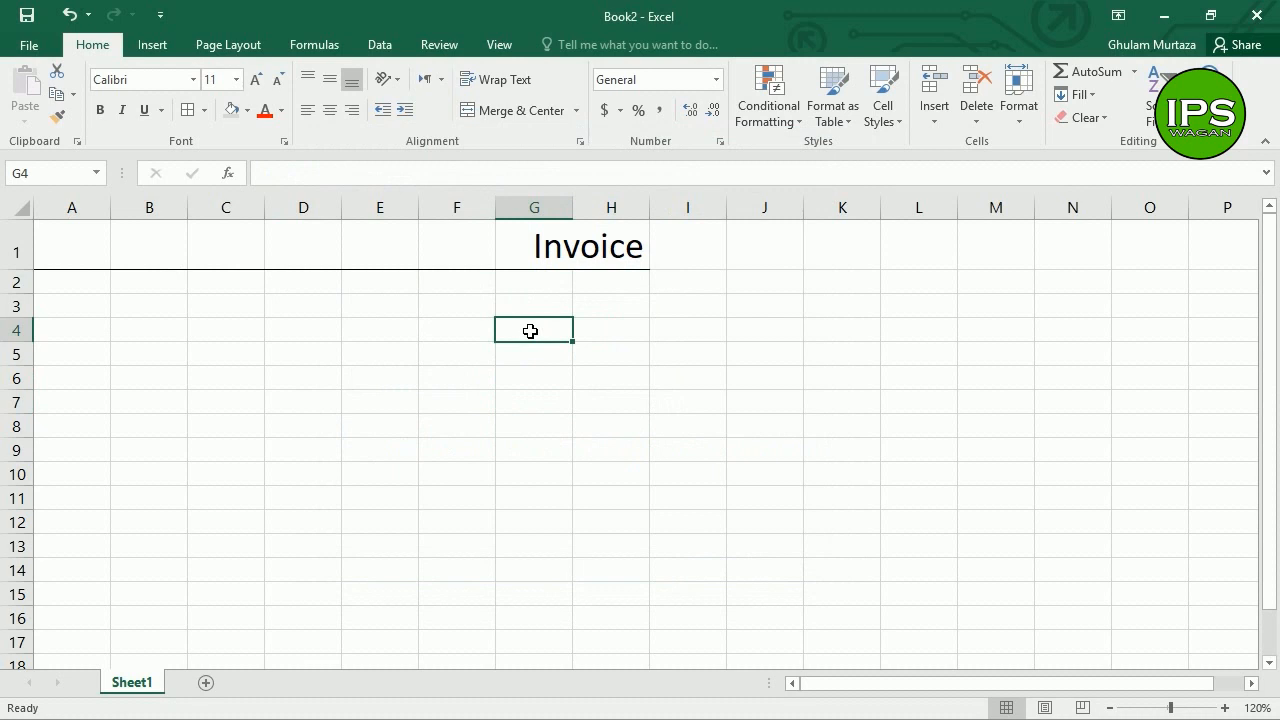
# Step: Enter Invoice No. with 1117 in G4:H4 and Date: with 10-01-2019 in G5:H5
pyautogui.write('Invoice No.')
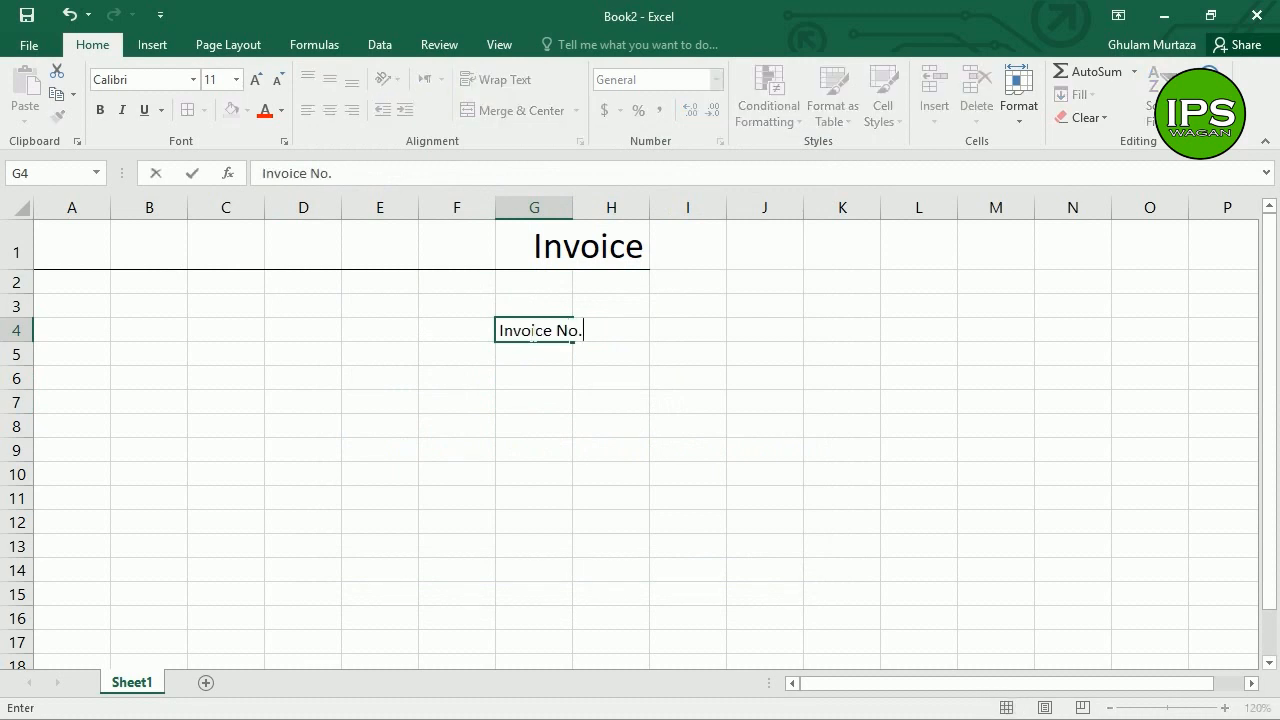
pyautogui.press('Tab')
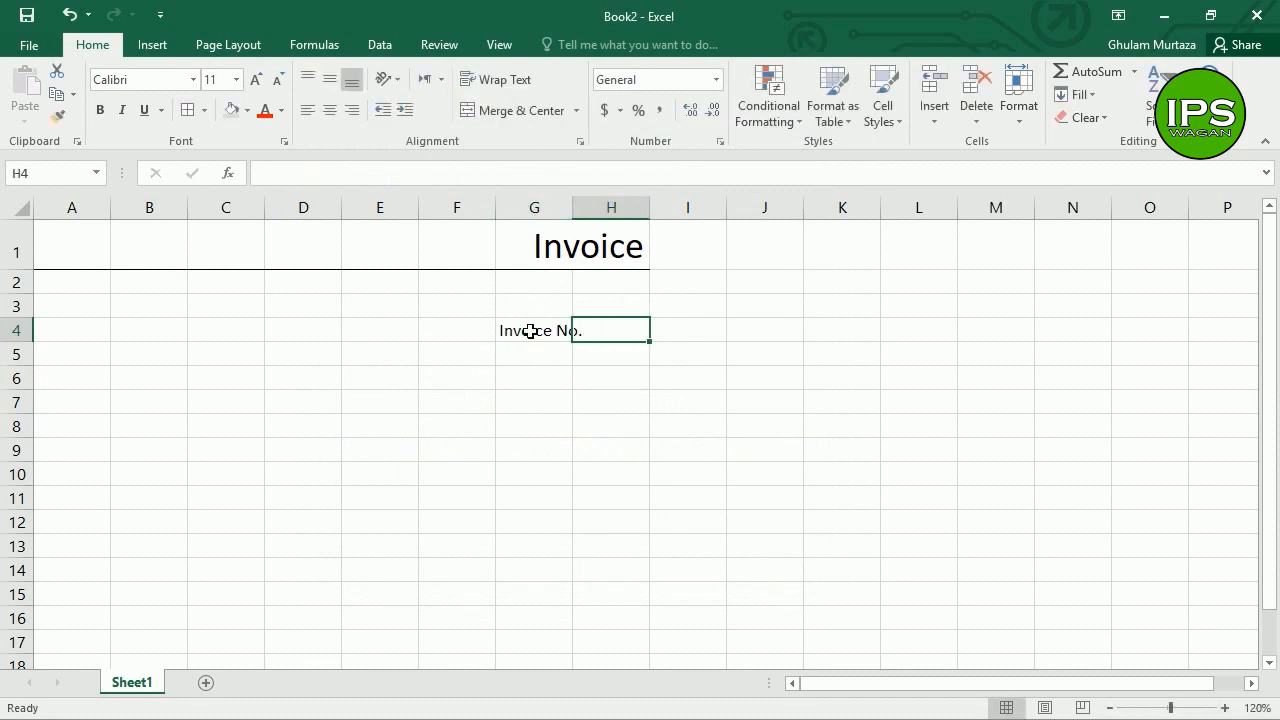
pyautogui.write('1117')
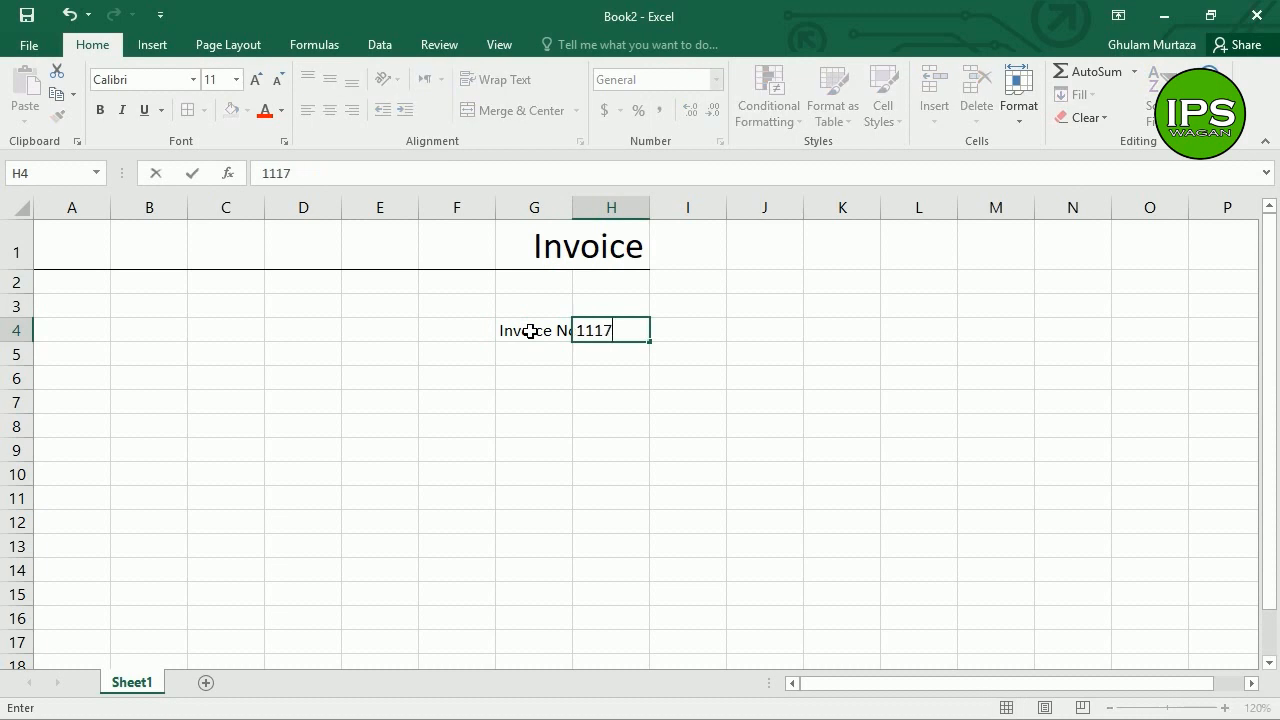
pyautogui.press('Return')
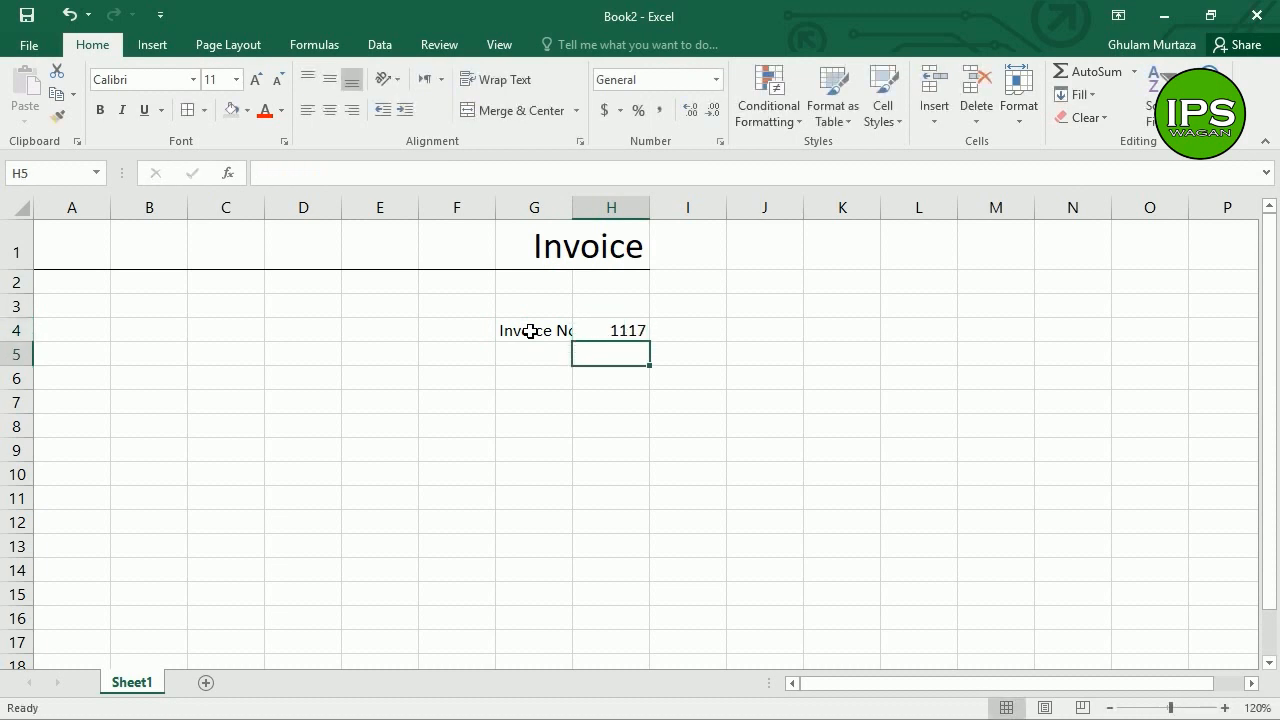
pyautogui.write('Date:')
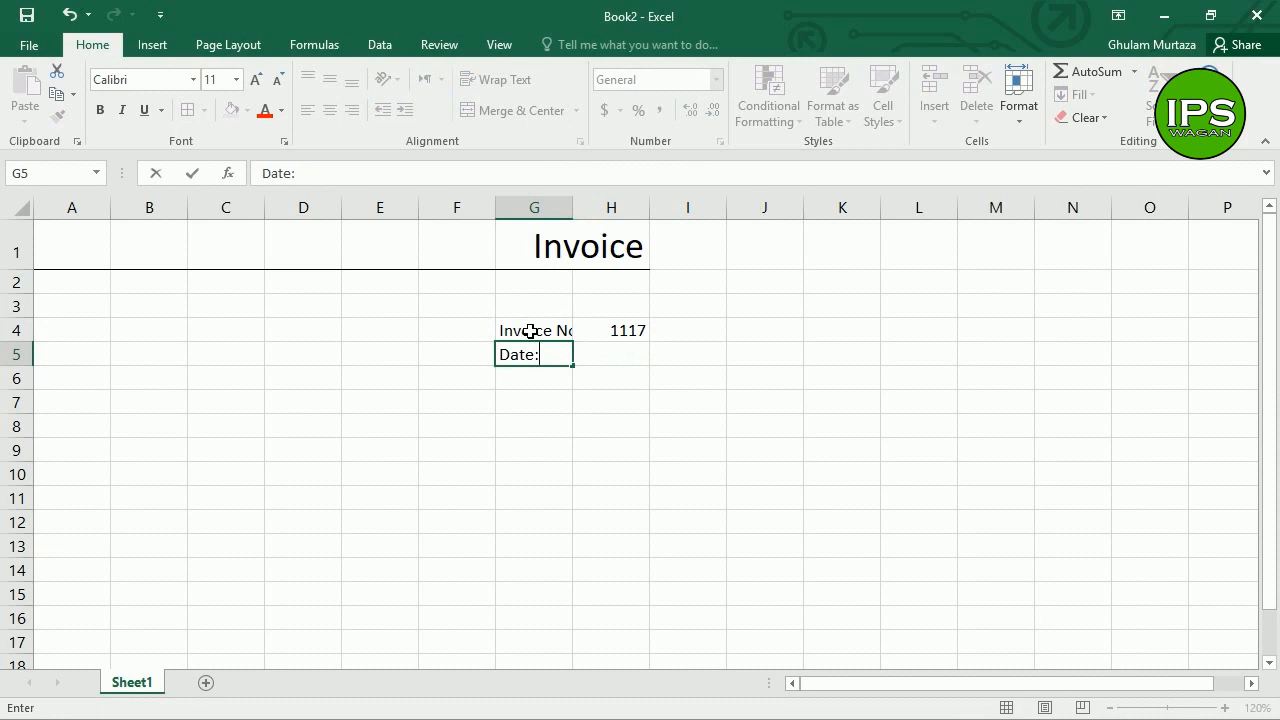
pyautogui.press('Tab')
pyautogui.write('10-01-2019')
pyautogui.press('Return')
pyautogui.press('Up')
# Step: Widen column G, right-align the labels and left-align the number and date
pyautogui.moveTo(587, 211); pyautogui.dragTo(600, 215)
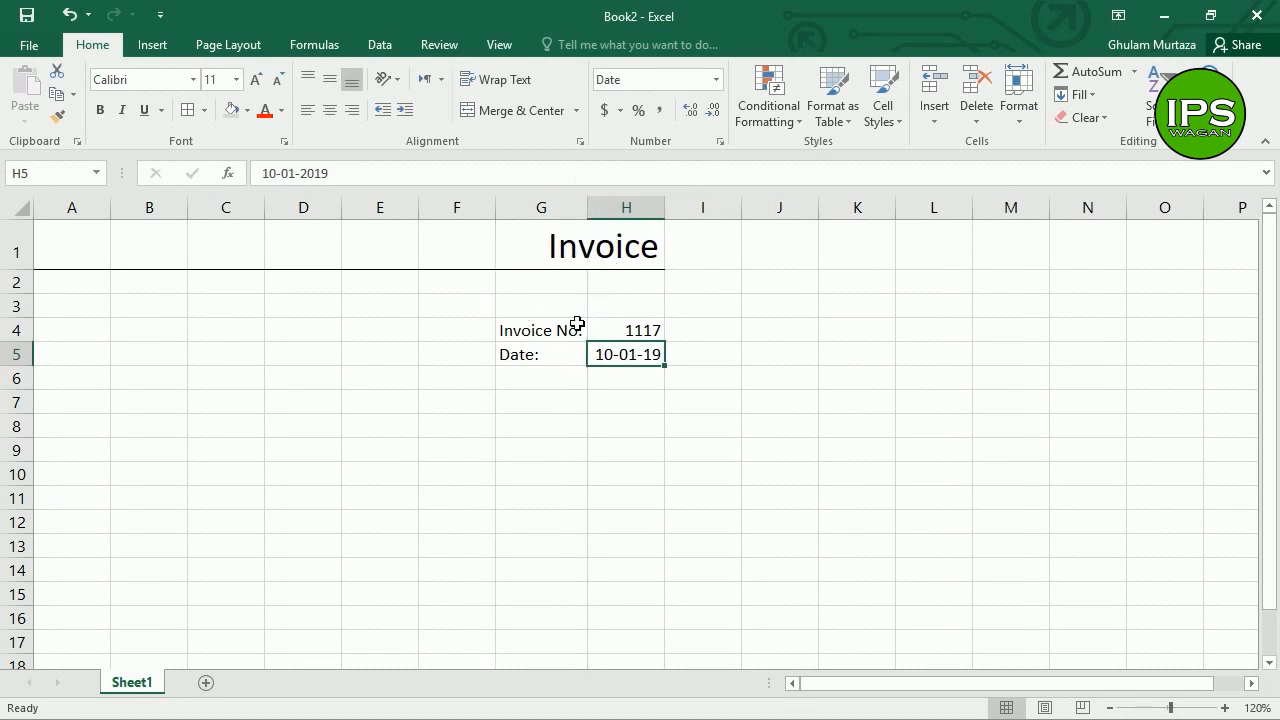
pyautogui.moveTo(566, 331); pyautogui.dragTo(571, 354)
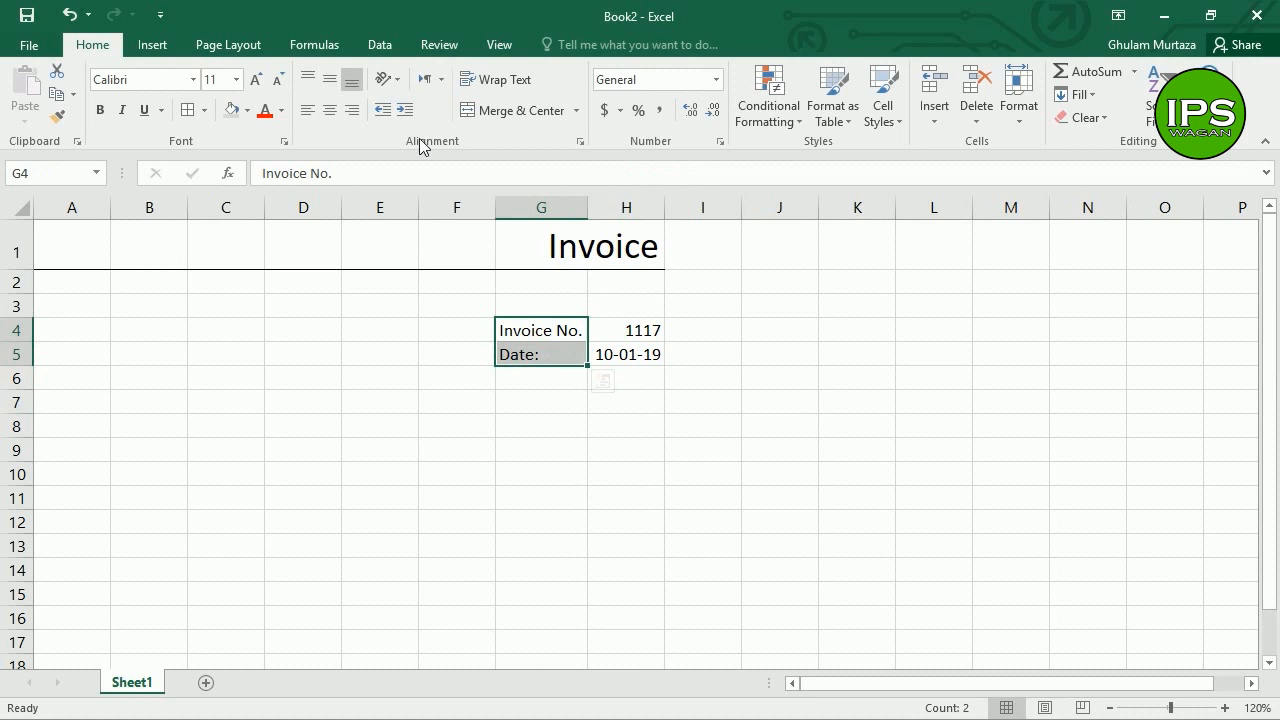
pyautogui.click(351, 110)
pyautogui.moveTo(626, 333); pyautogui.dragTo(628, 354)
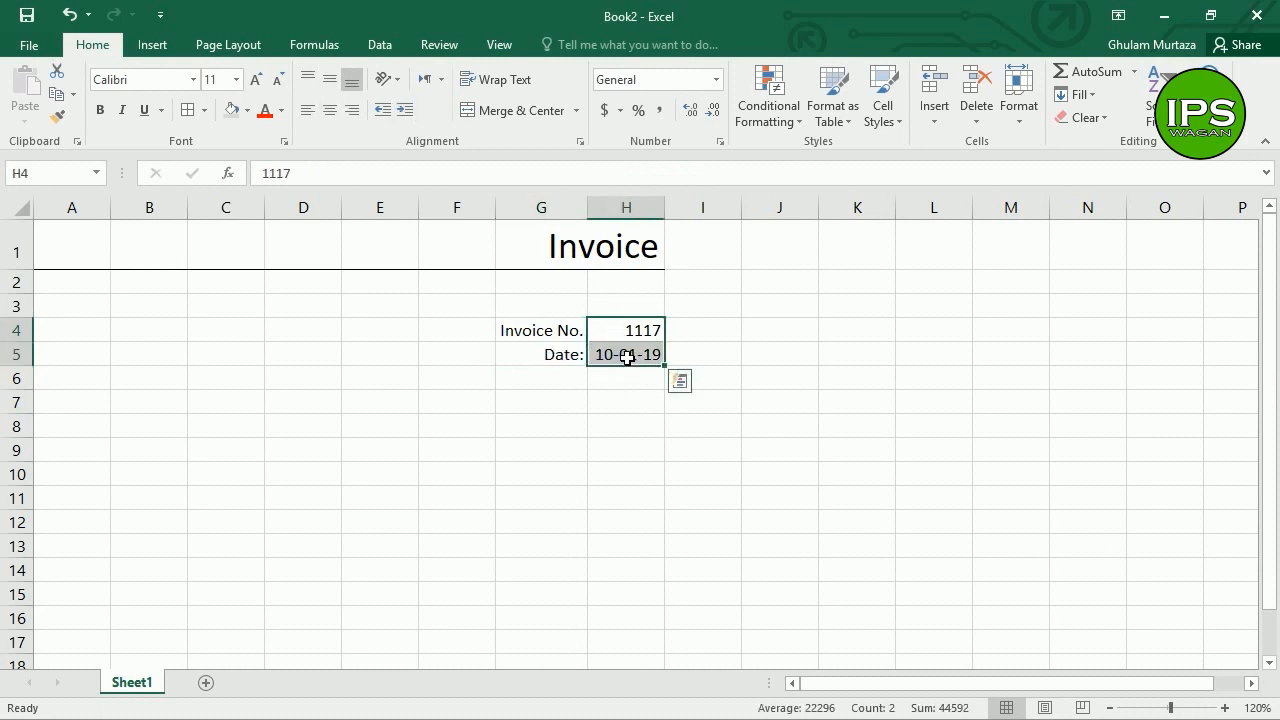
pyautogui.click(310, 110)
pyautogui.moveTo(566, 338); pyautogui.dragTo(600, 354)
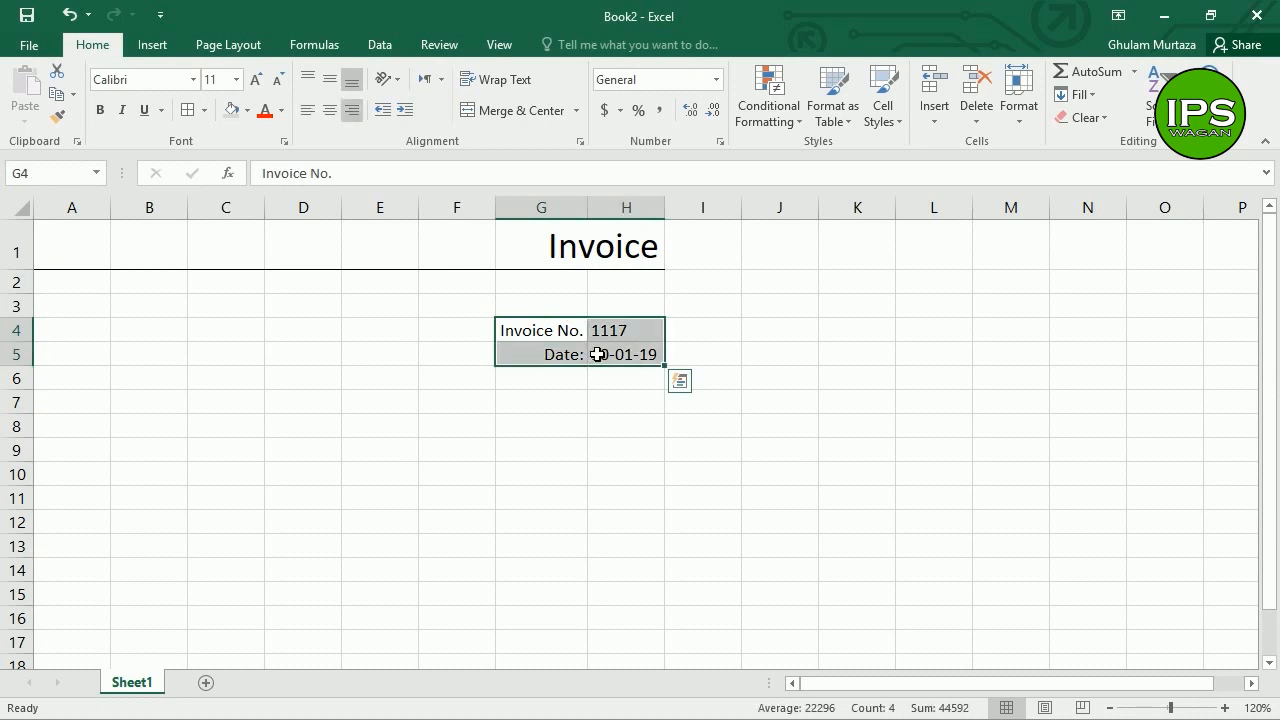
pyautogui.click(206, 113)
# Step: Apply an Outline border around G4:H5
pyautogui.click(287, 618)
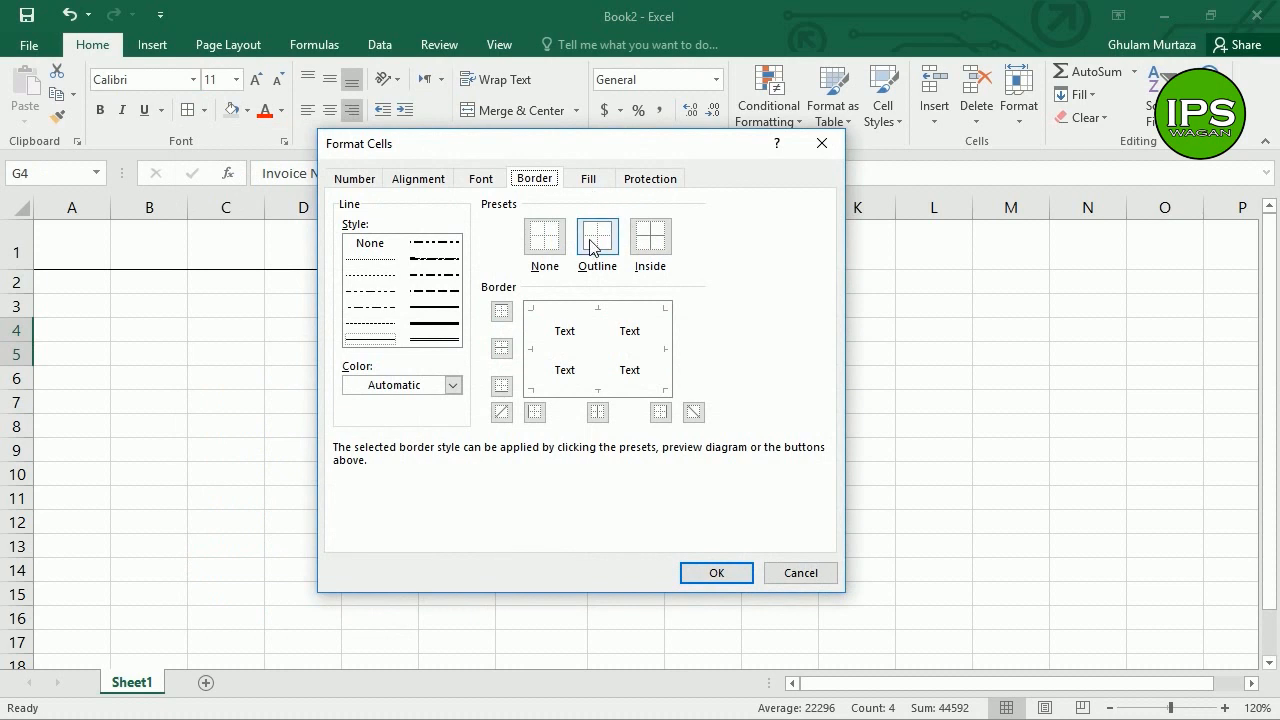
pyautogui.click(591, 246)
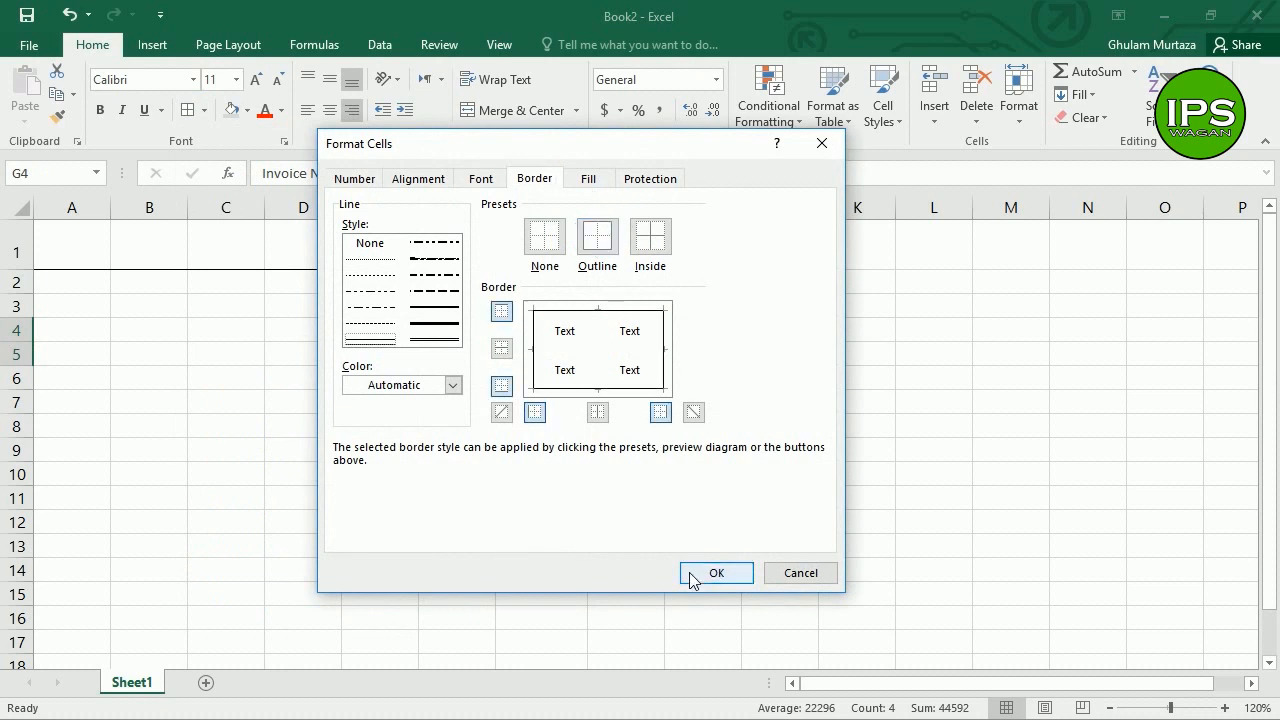
pyautogui.click(692, 578)
pyautogui.click(606, 380)
# Step: Check the fill options for G4:G5 in Format Cells, closing without changes
pyautogui.moveTo(552, 342); pyautogui.dragTo(551, 354)
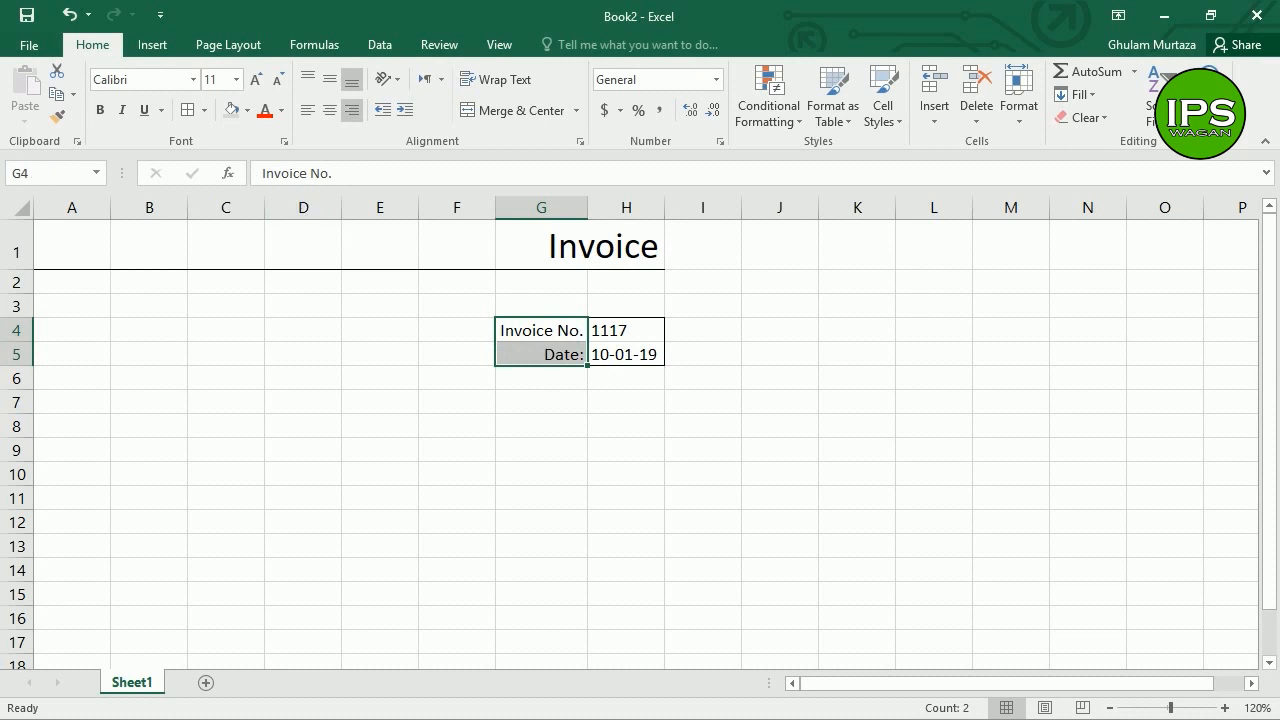
pyautogui.hotkey('ctrl', '1')
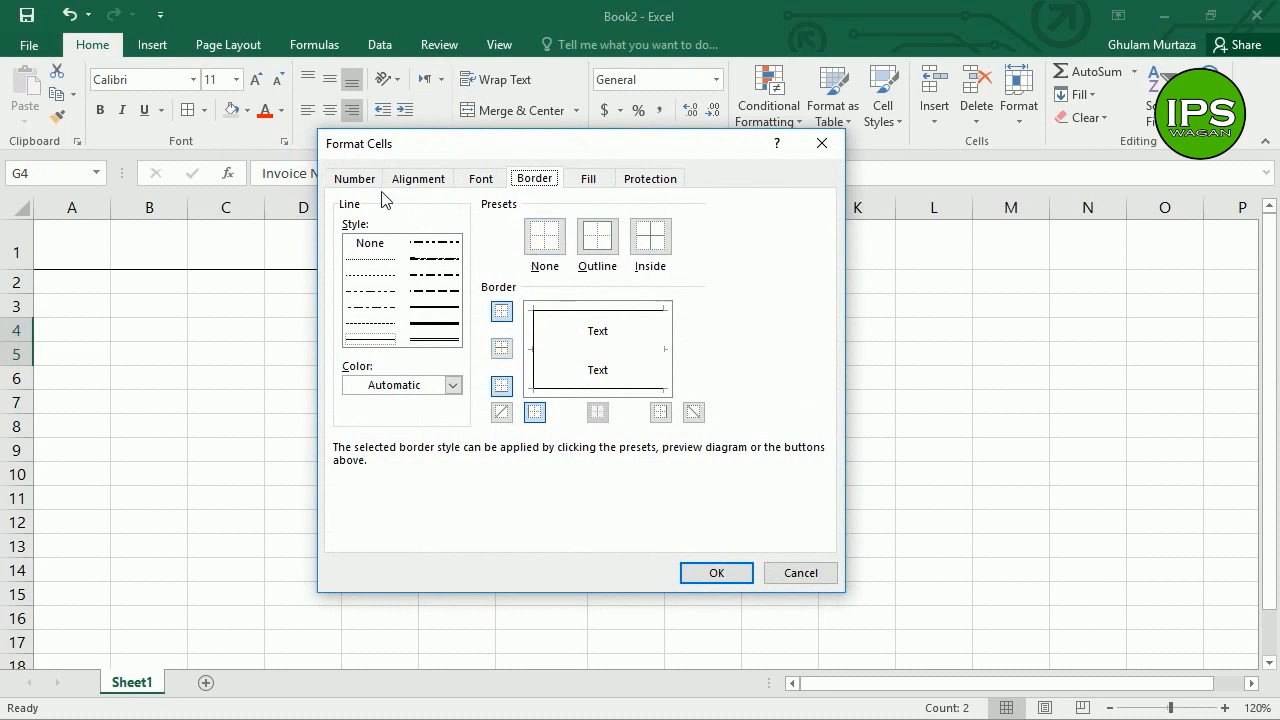
pyautogui.click(585, 180)
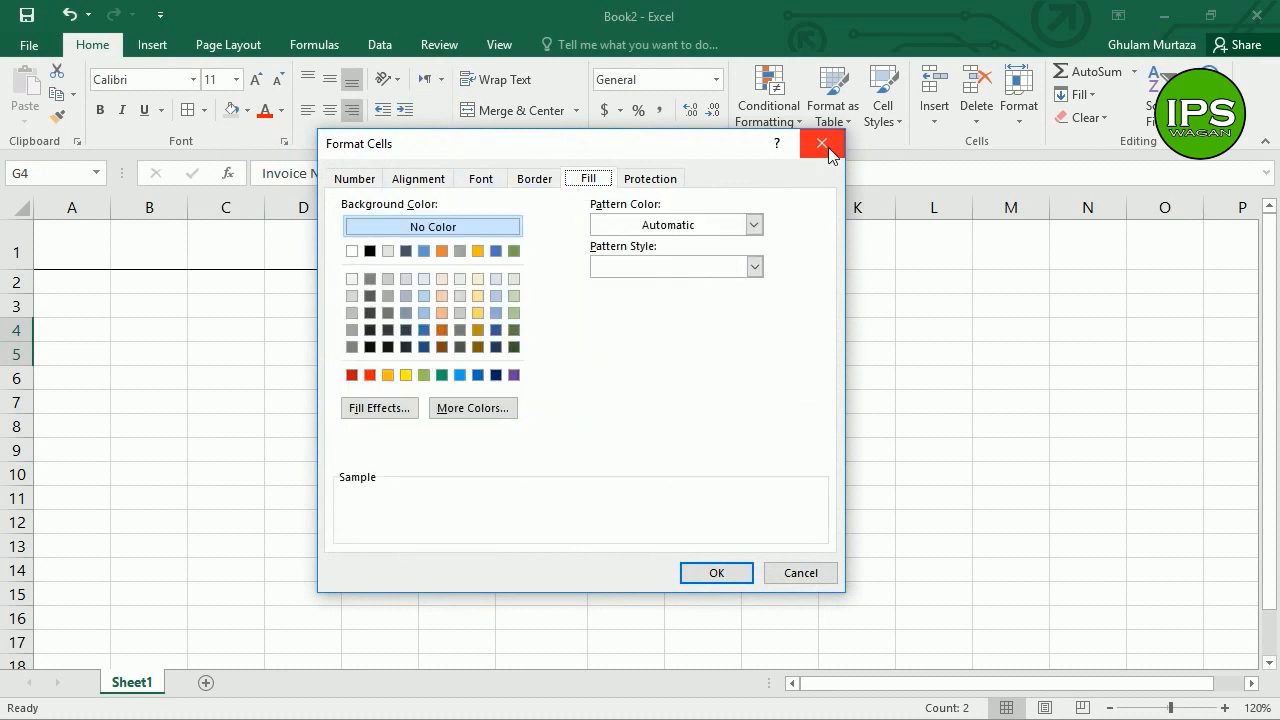
pyautogui.click(827, 149)
pyautogui.click(623, 360)
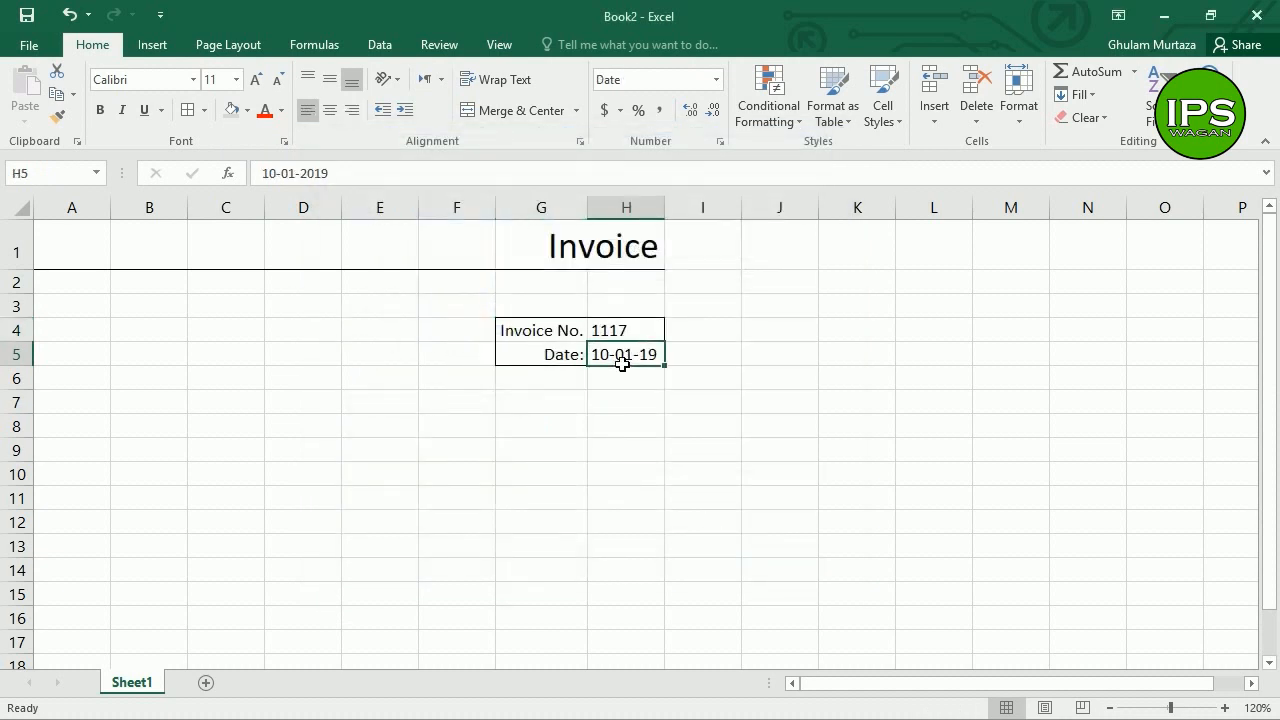
pyautogui.click(555, 338)
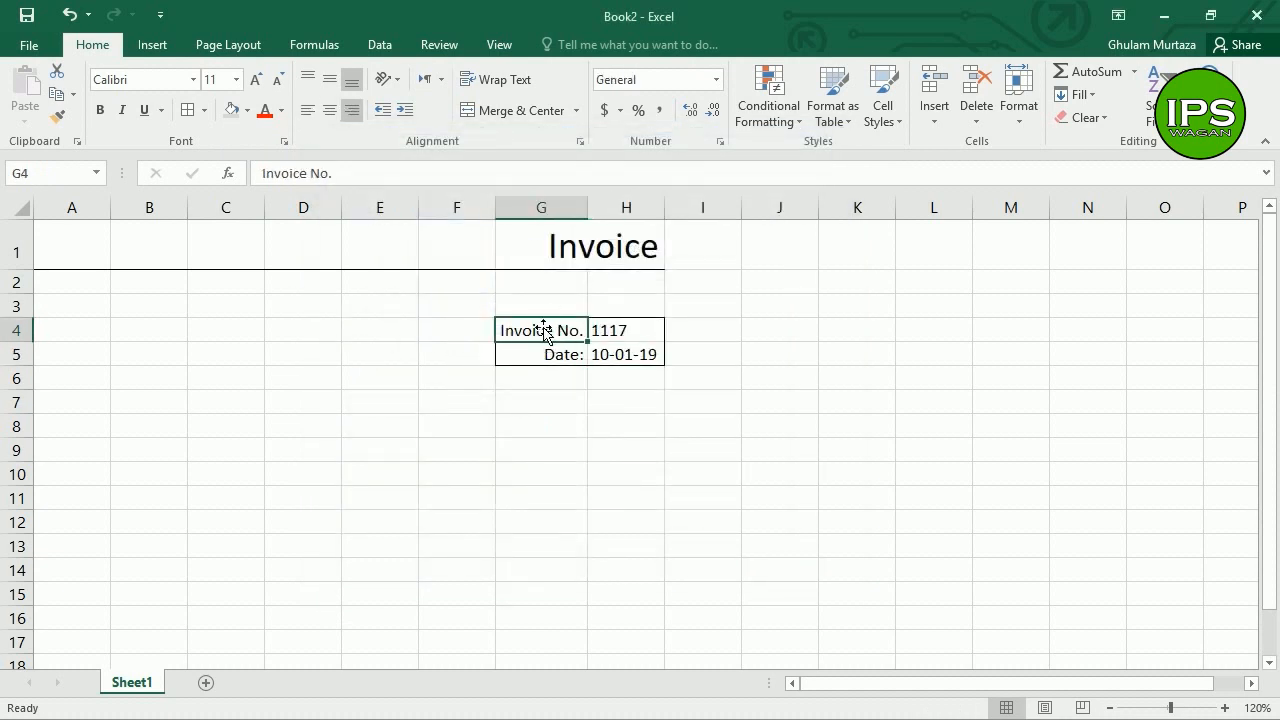
pyautogui.moveTo(541, 335); pyautogui.dragTo(544, 354)
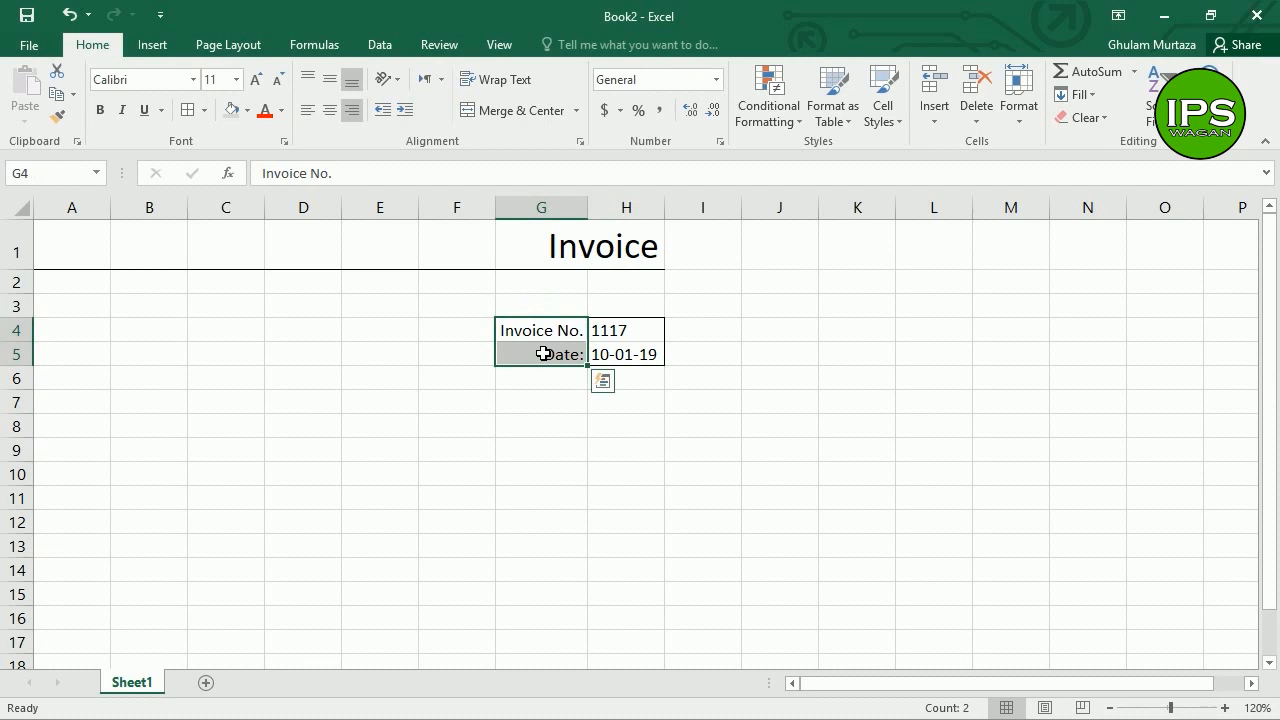
# Step: Fill the Invoice No. and Date: labels G4:G5 with light grey
pyautogui.click(249, 112)
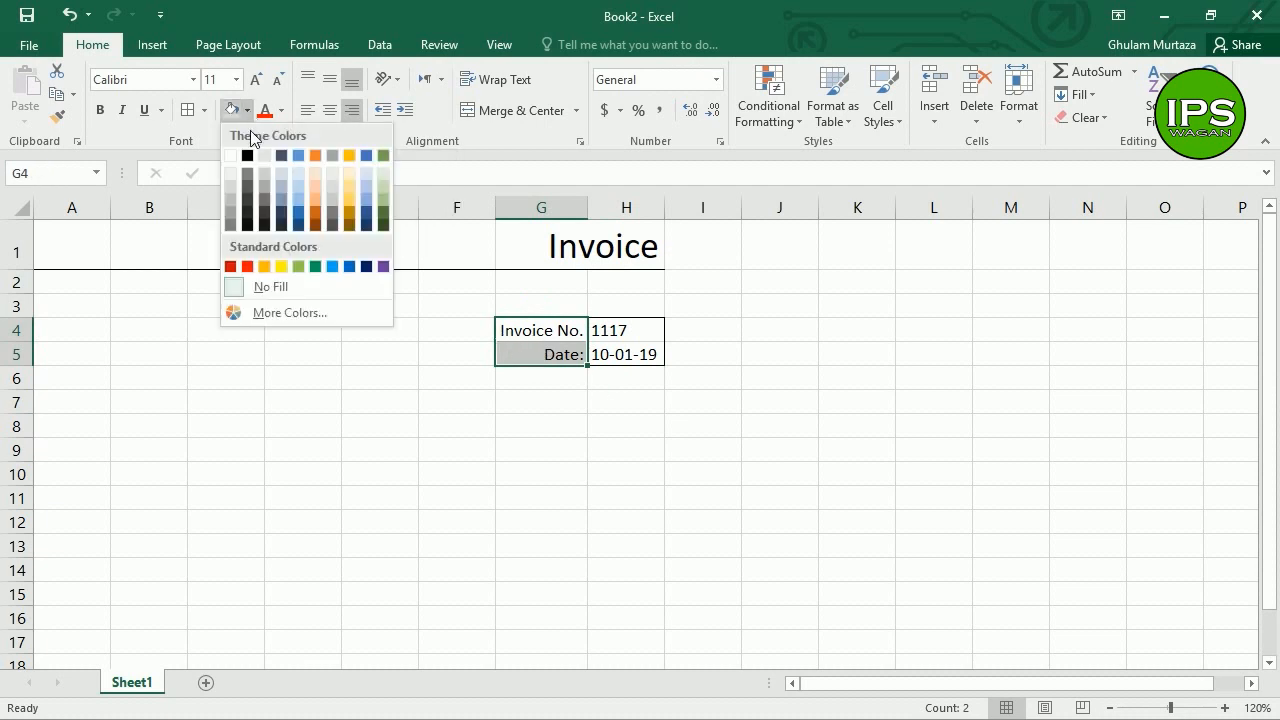
pyautogui.click(237, 192)
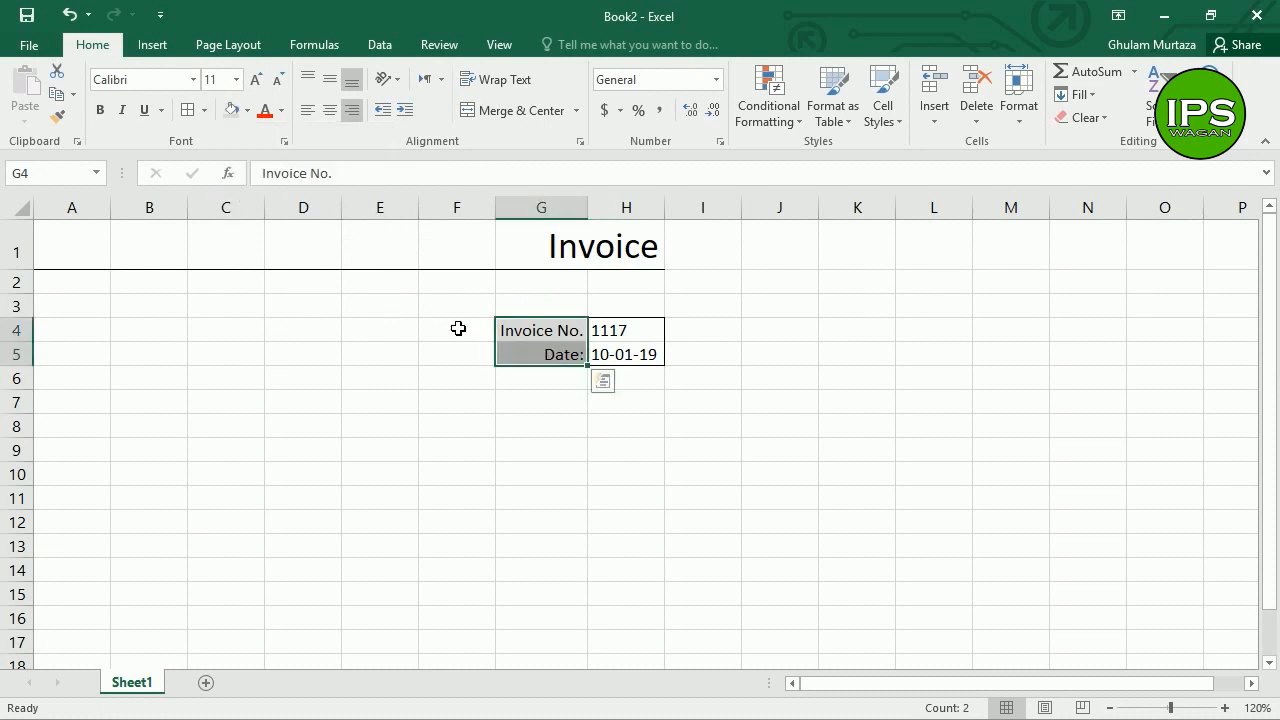
pyautogui.click(457, 329)
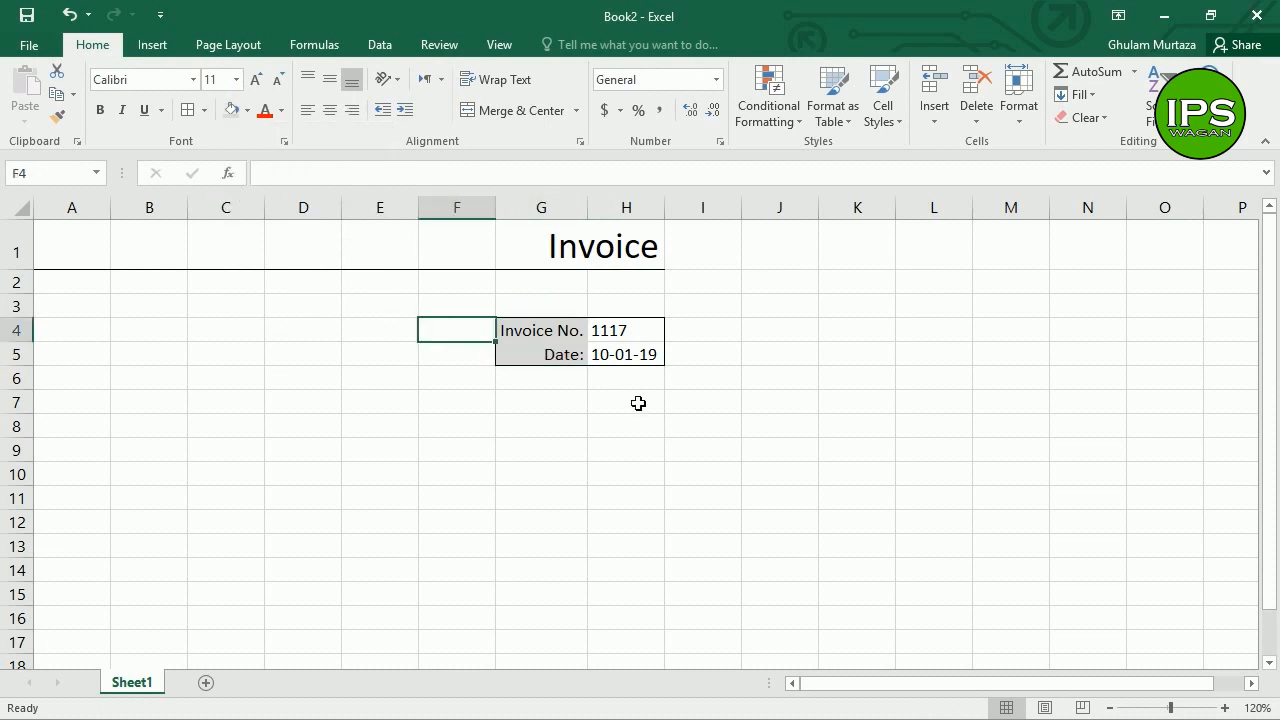
pyautogui.click(559, 361)
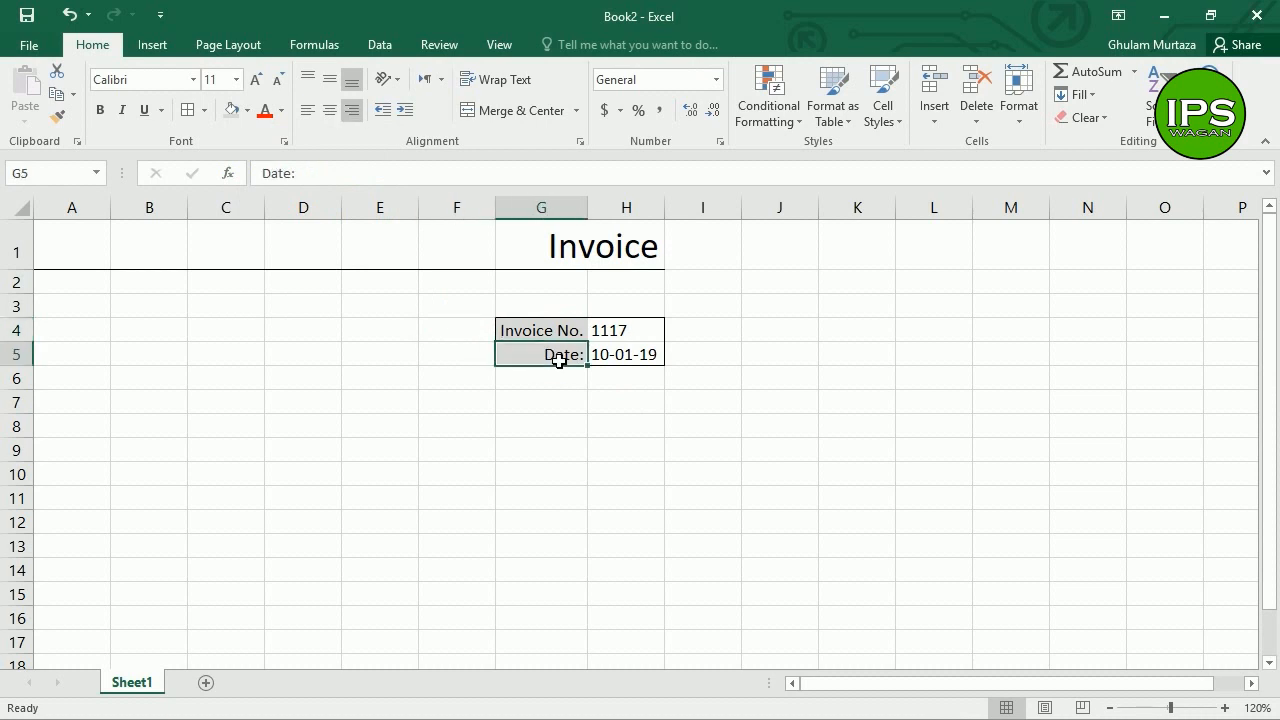
# Step: Give the Date: cell G5 a white top border
pyautogui.click(205, 114)
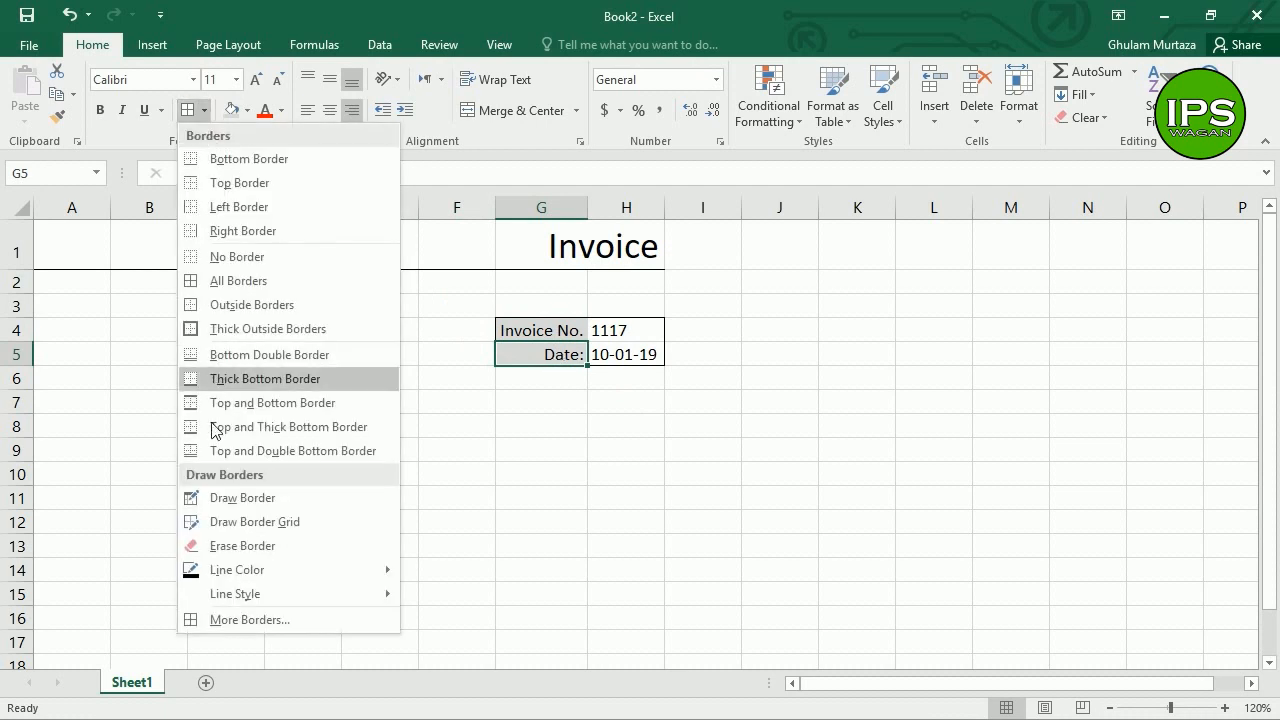
pyautogui.click(223, 619)
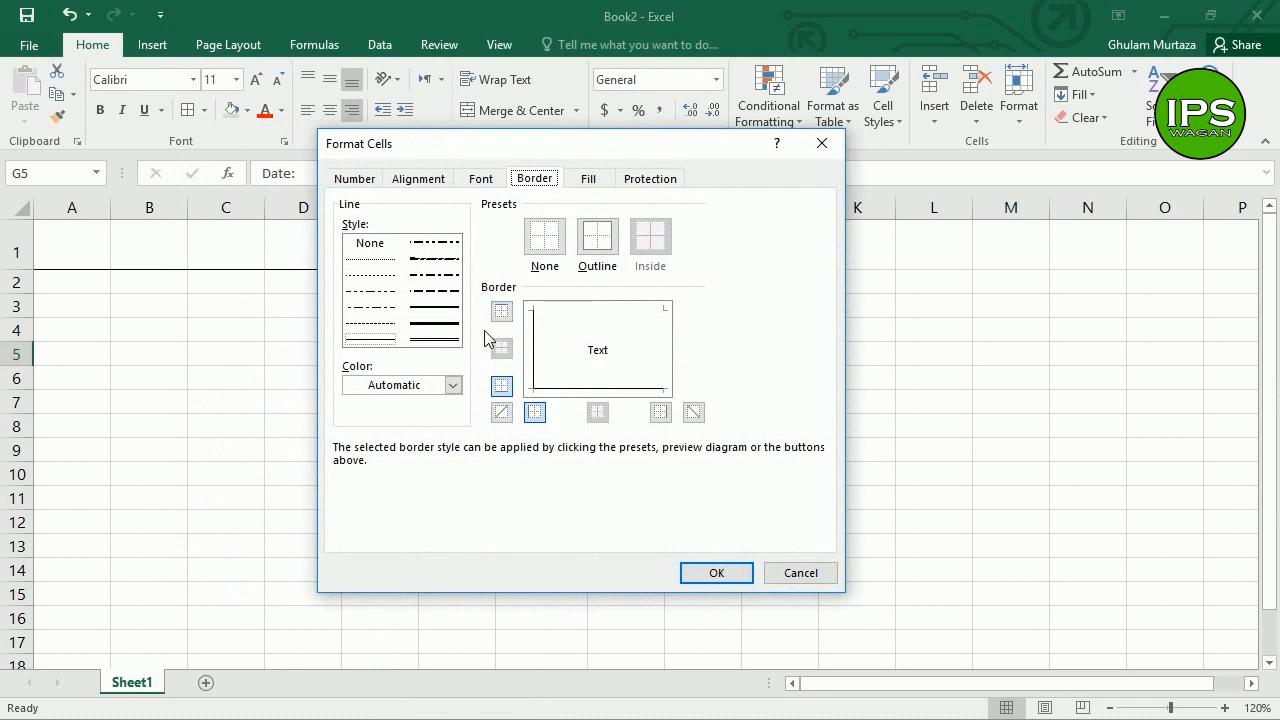
pyautogui.click(423, 389)
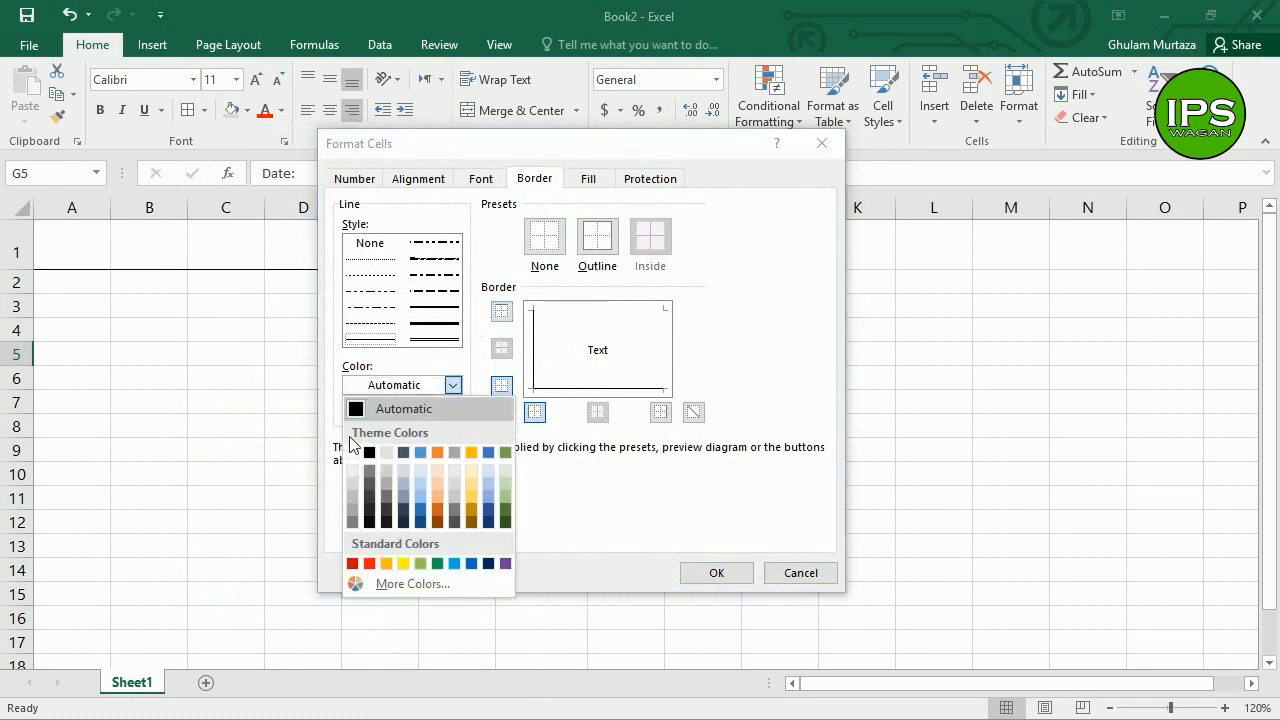
pyautogui.click(356, 453)
pyautogui.click(501, 312)
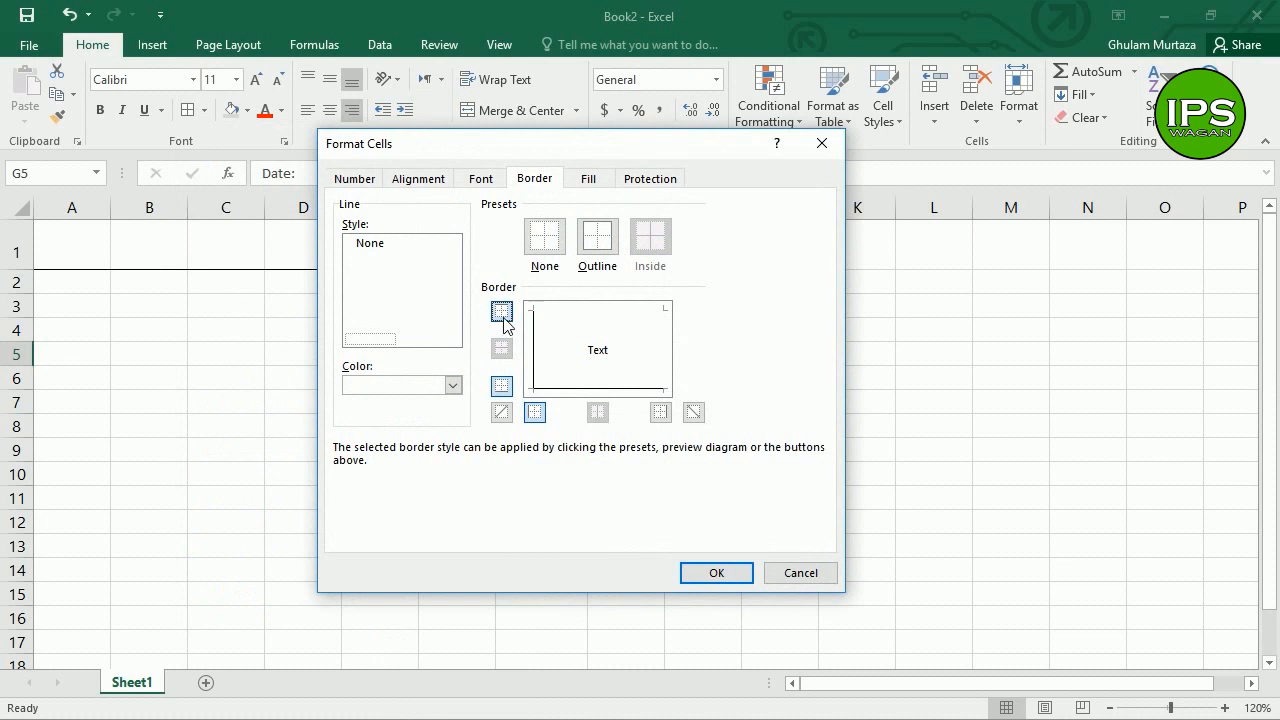
pyautogui.click(718, 574)
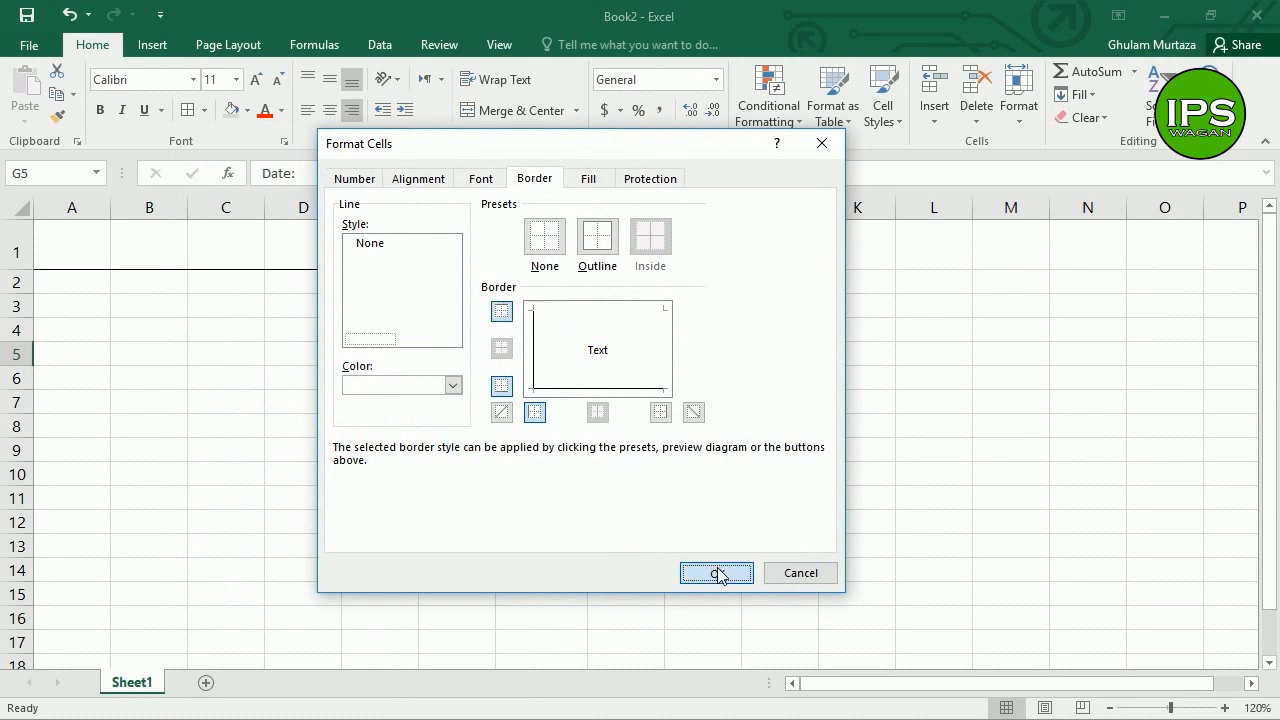
pyautogui.click(502, 433)
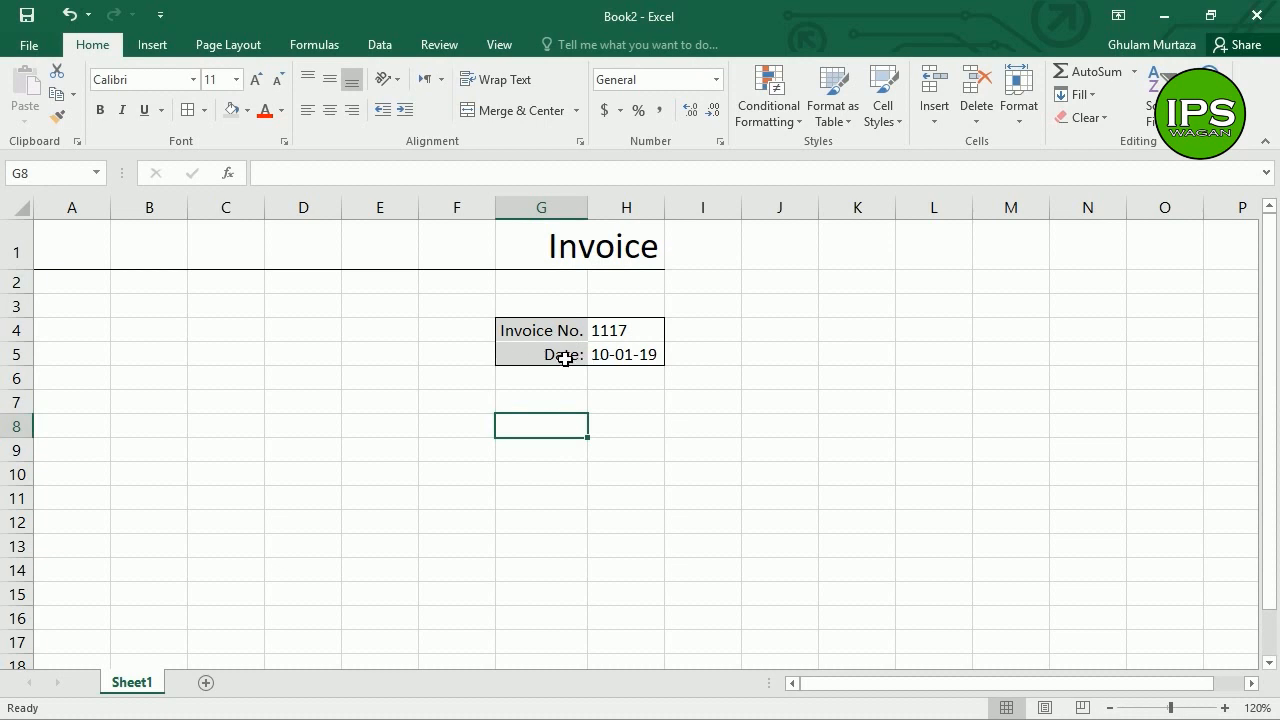
# Step: Enter GM COMPUTER SHOP in A4
pyautogui.click(84, 335)
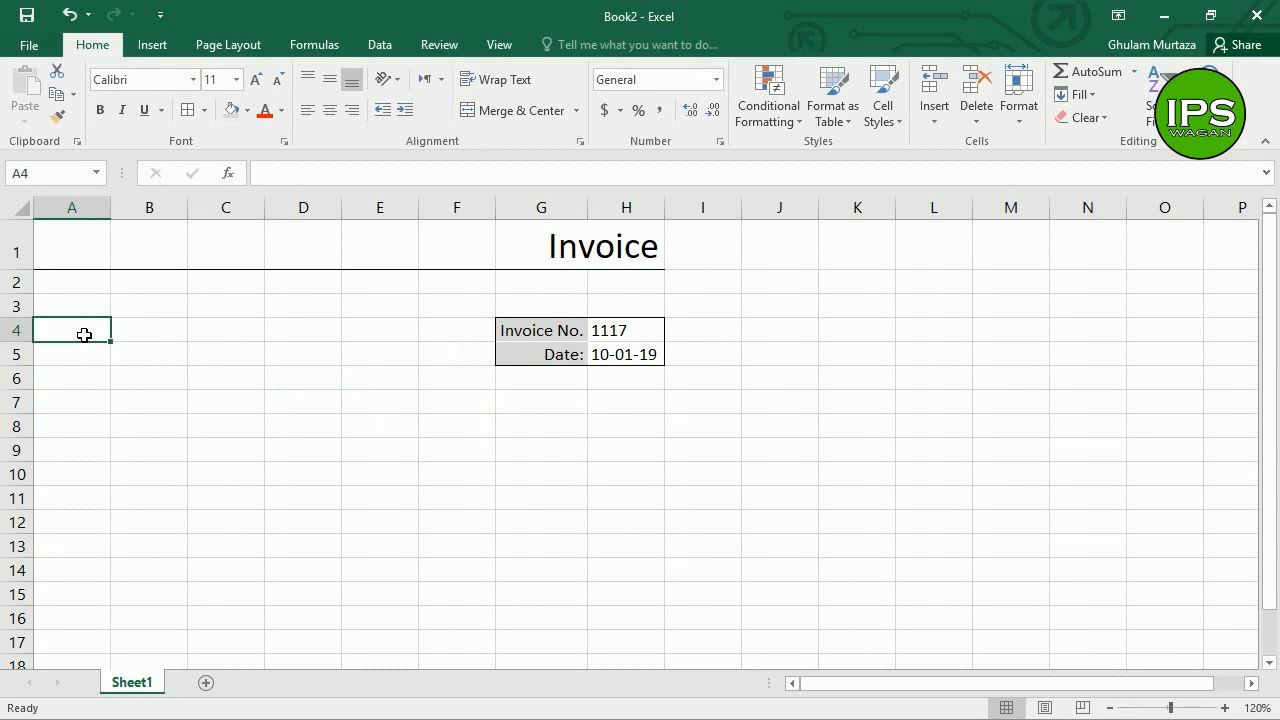
pyautogui.write('GM COM')
pyautogui.press('BackSpace')
pyautogui.write('C')
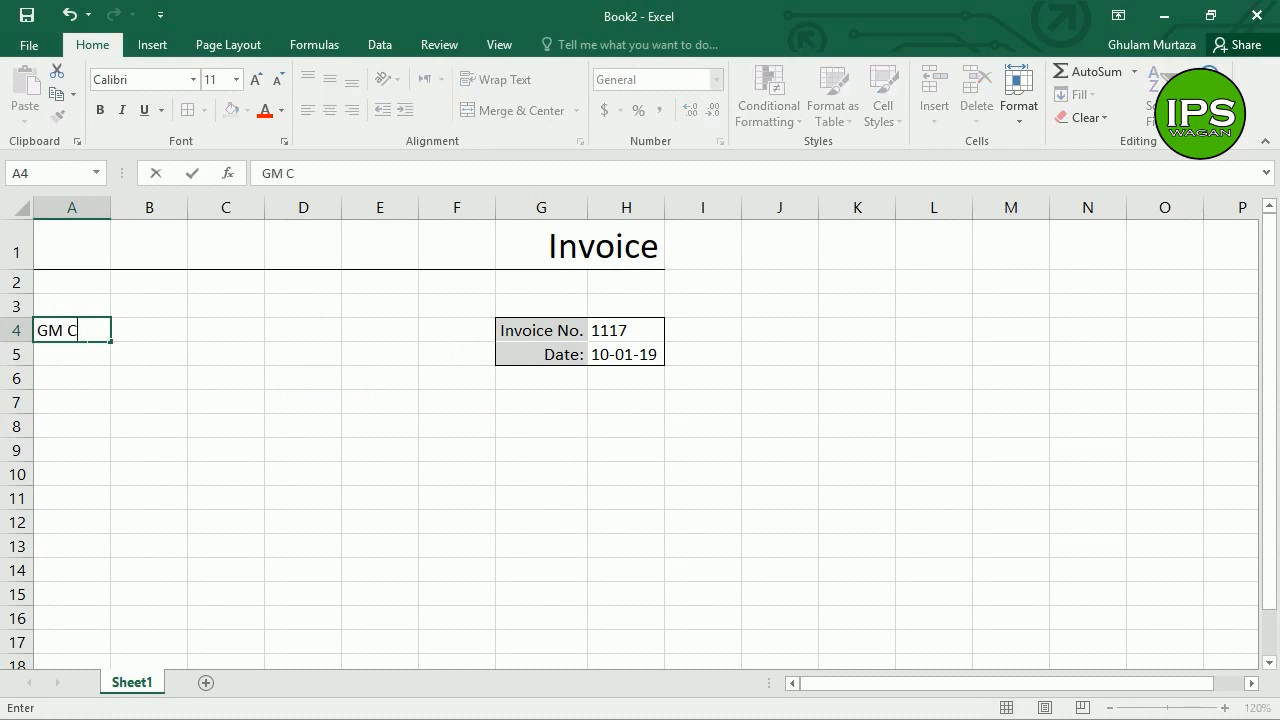
pyautogui.write('OMPUTER')
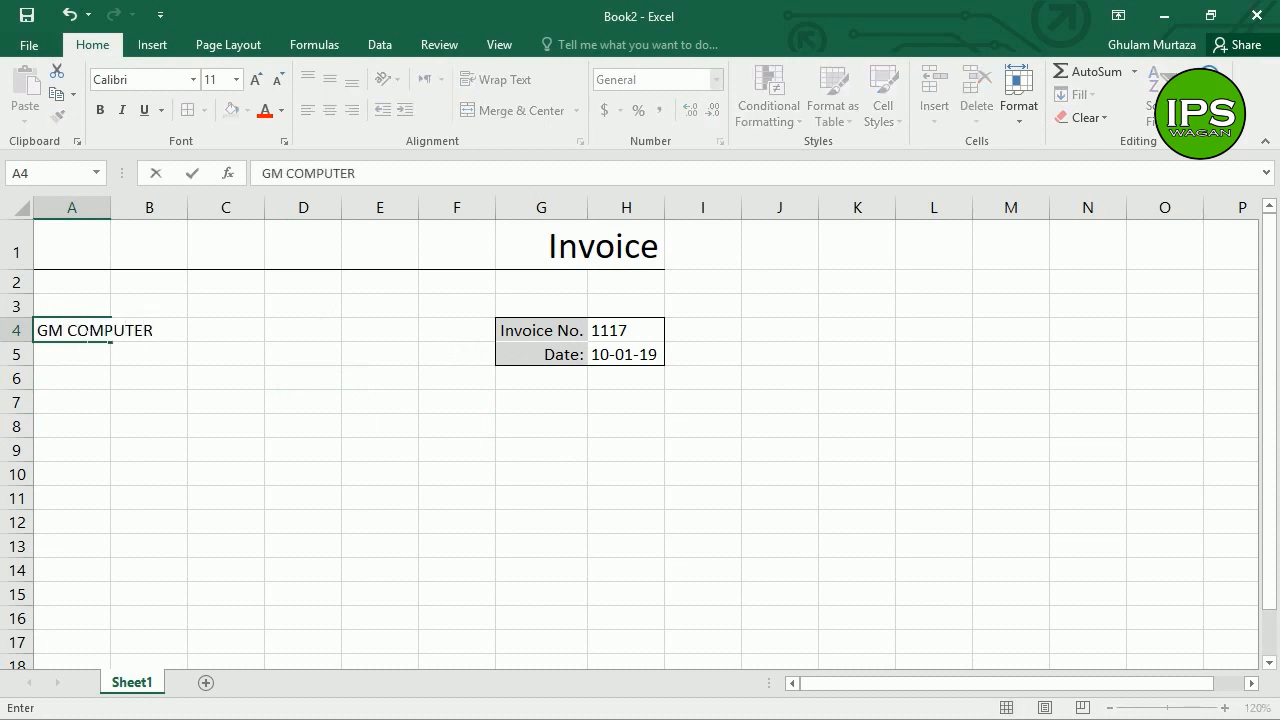
pyautogui.write(' SHOP')
pyautogui.press('Return')
pyautogui.press('Return')
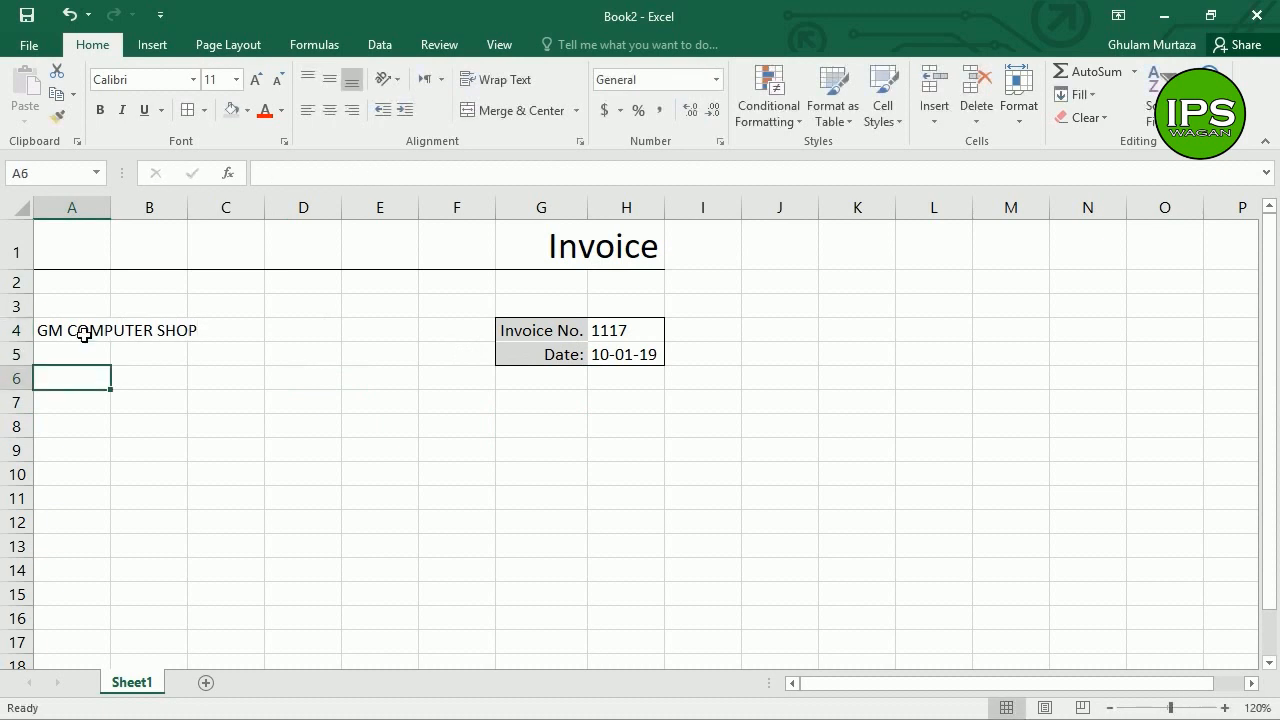
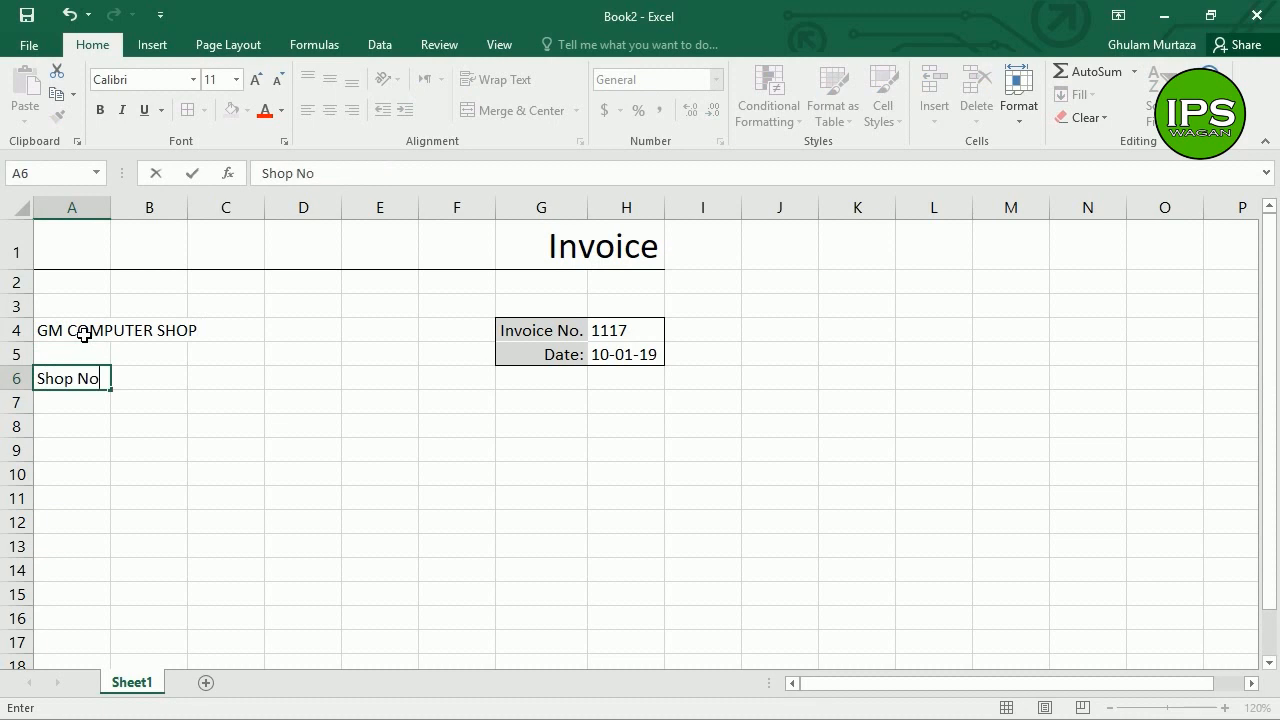
# Step: Enter the shop's address, mobile number and e-mail in A6, A7 and A8
pyautogui.press('Return')
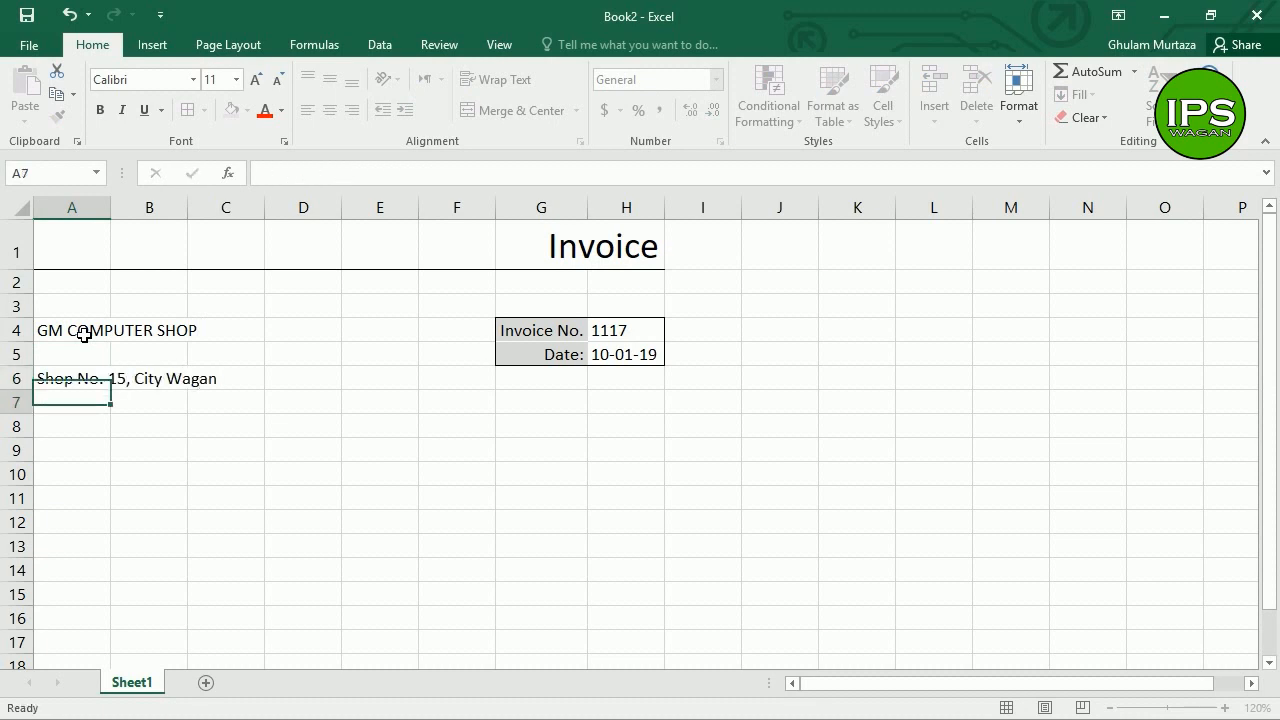
pyautogui.write('Mobile')
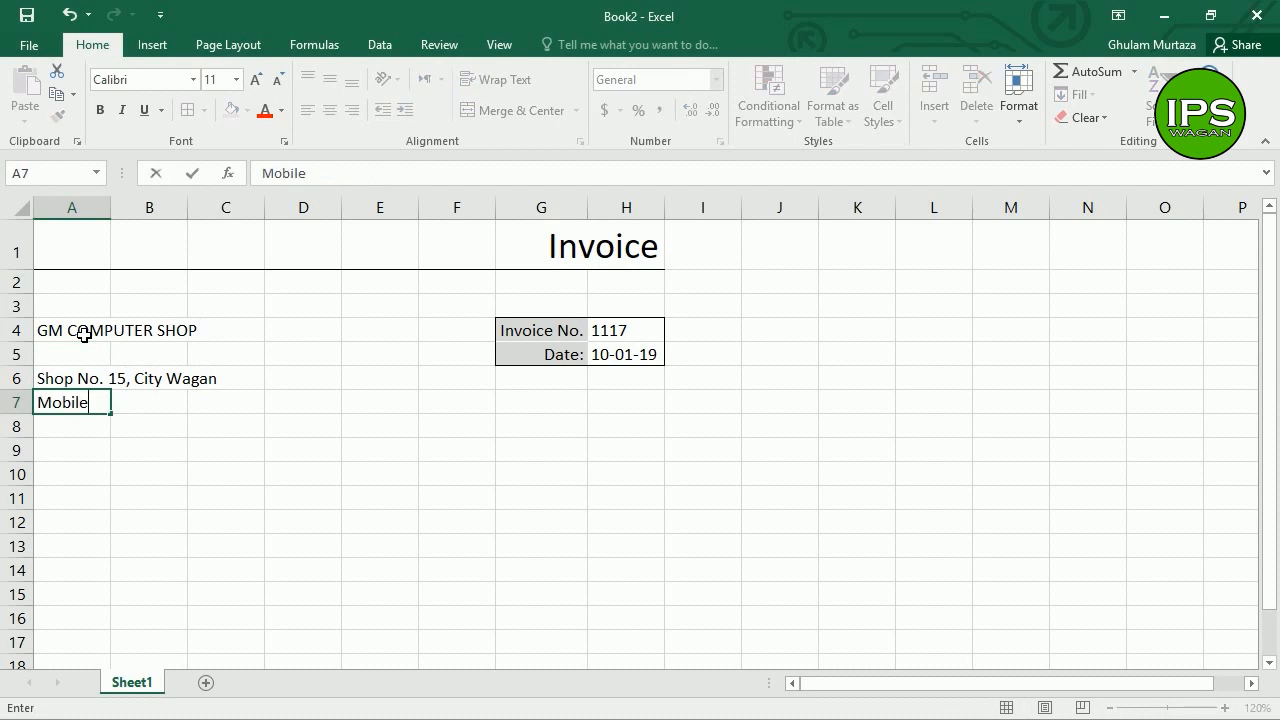
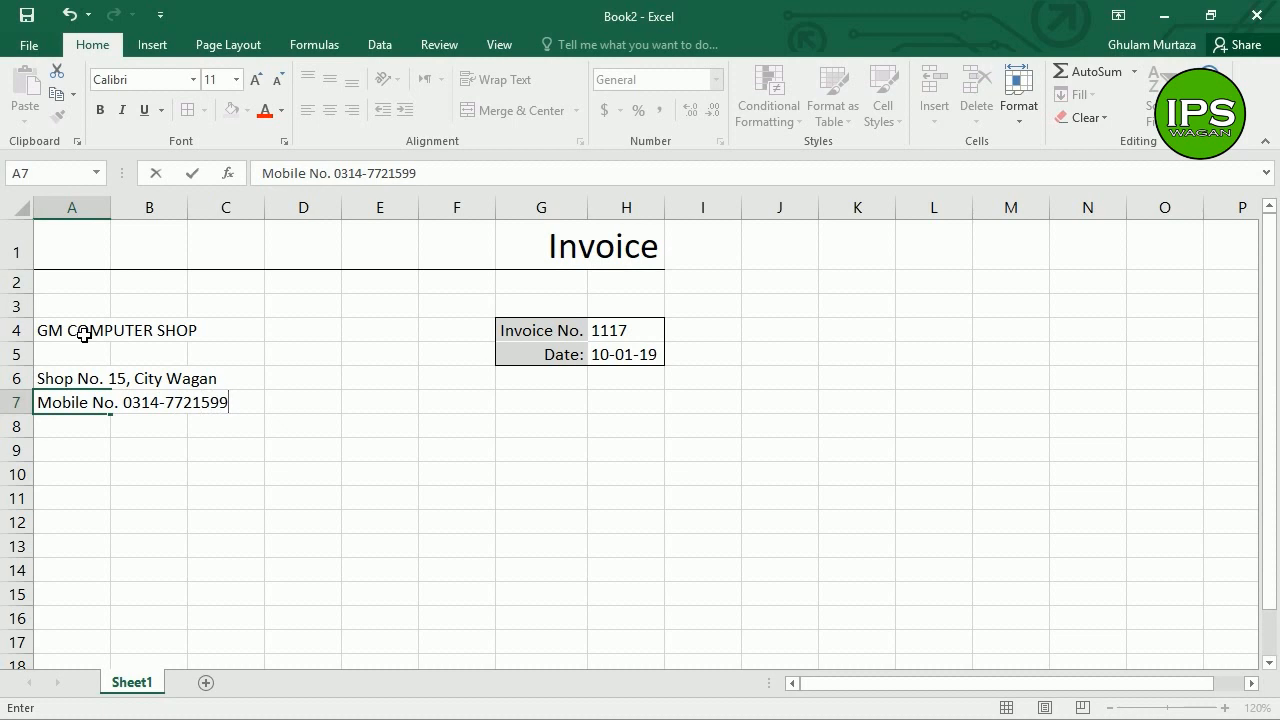
pyautogui.press('Return')
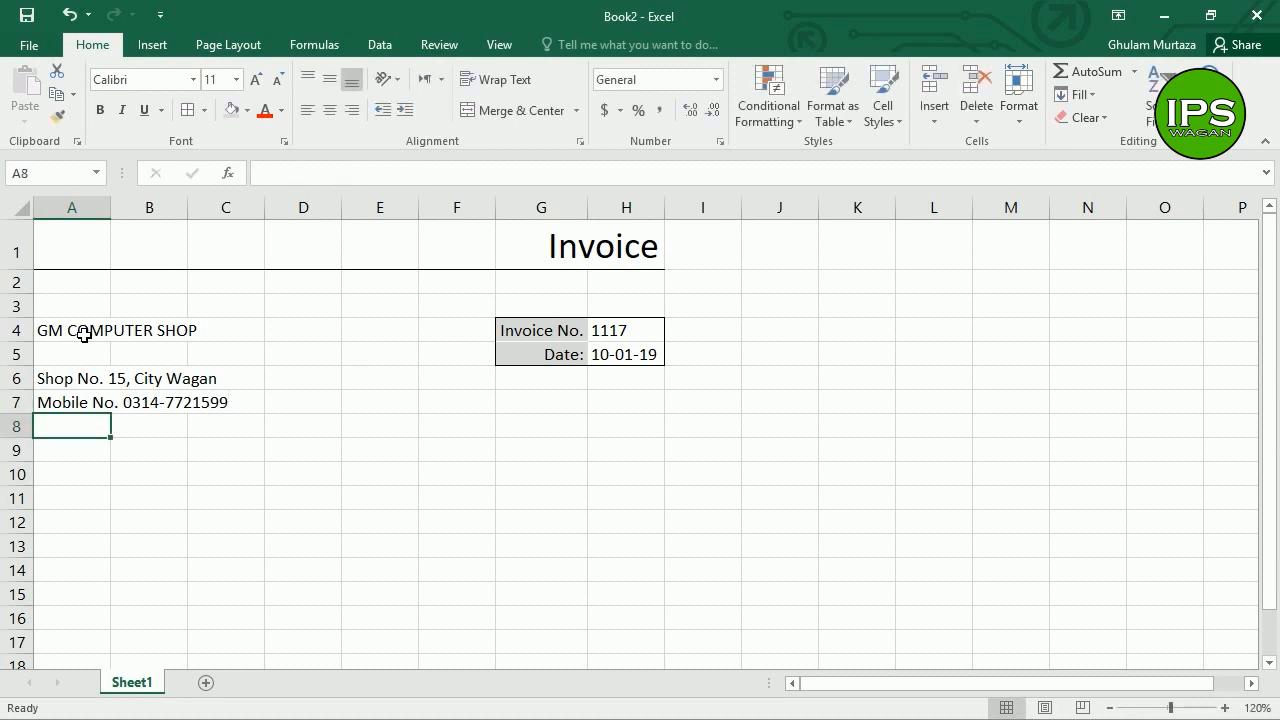
pyautogui.write('Email:')
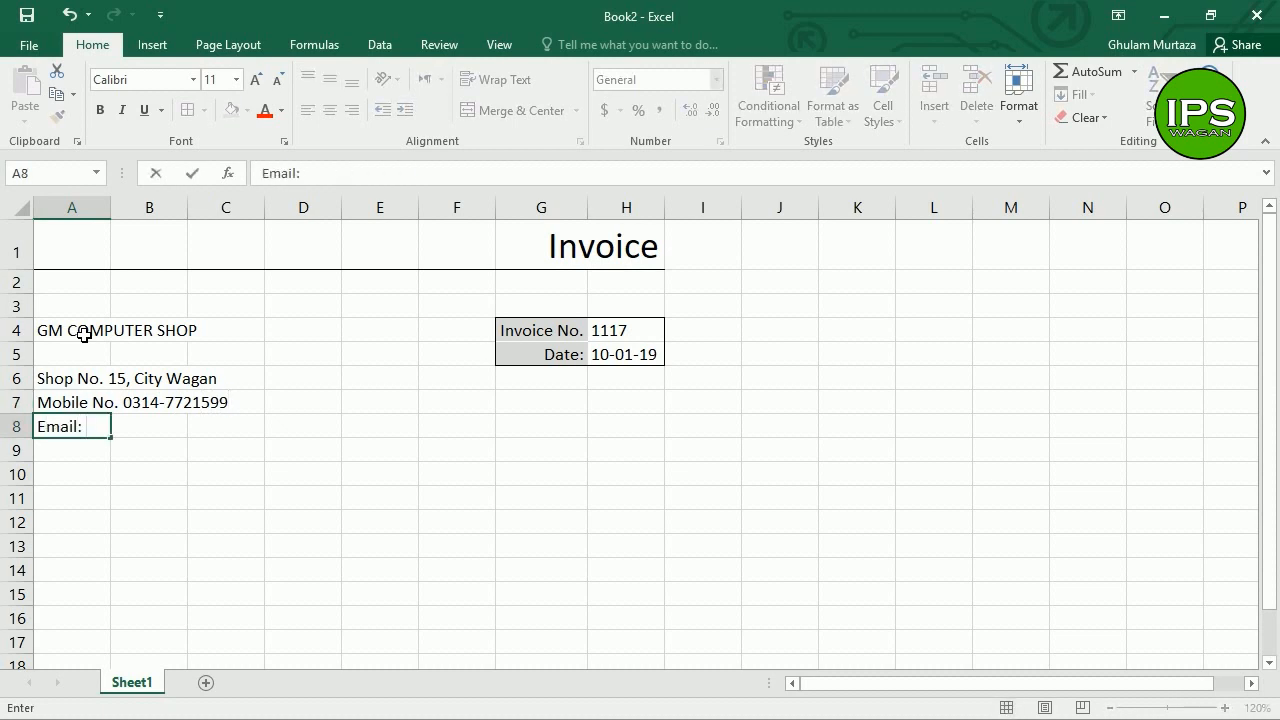
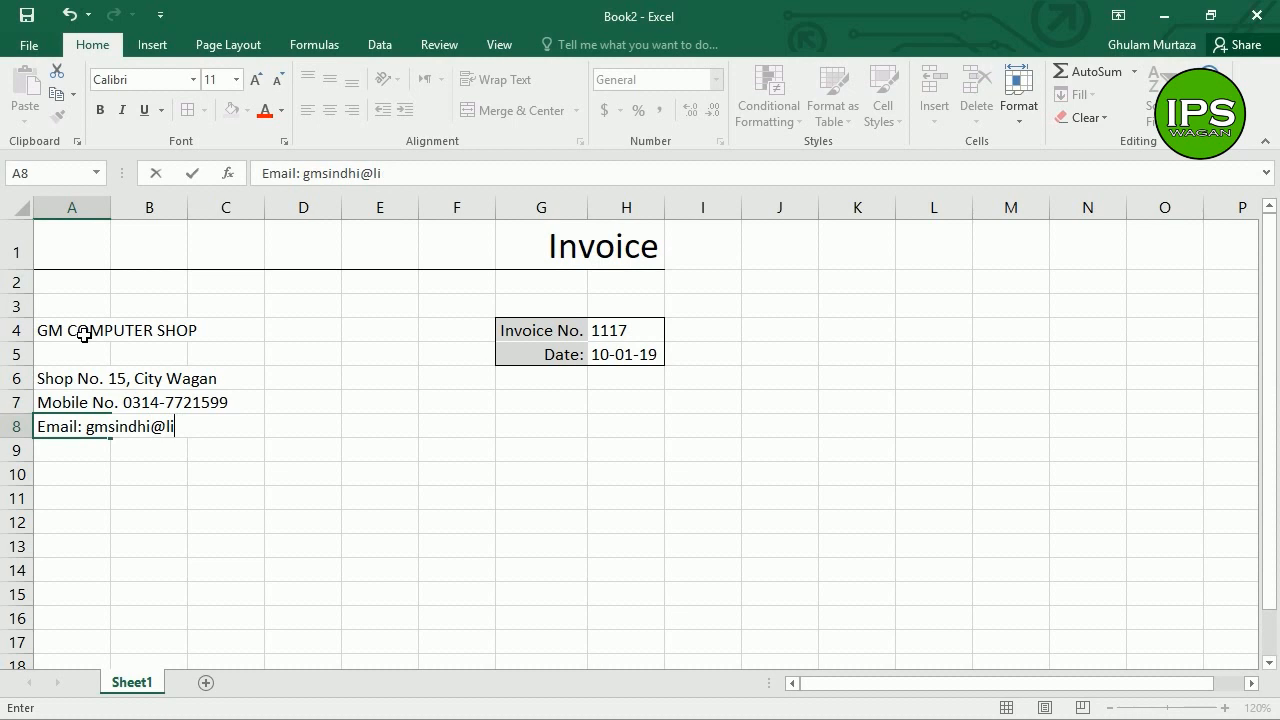
pyautogui.press('Return')
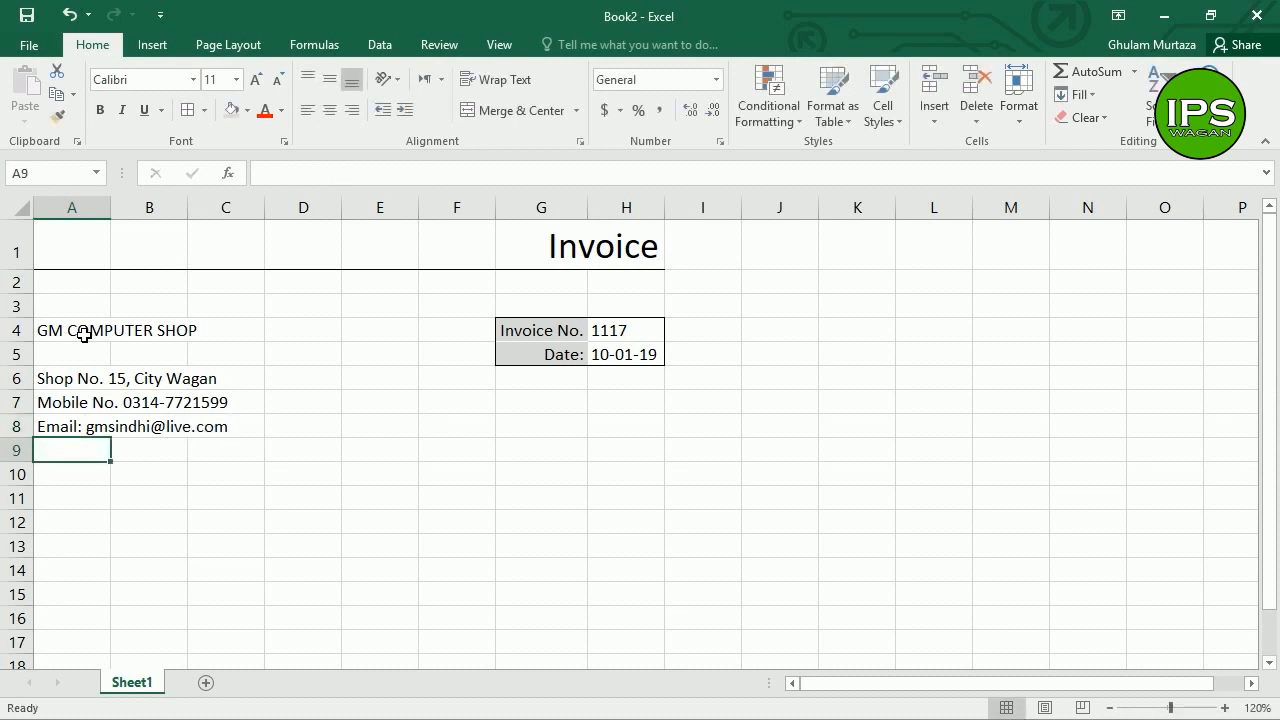
# Step: Merge A4:D5 and left-align GM COMPUTER SHOP at font size 20
pyautogui.moveTo(94, 331); pyautogui.dragTo(299, 356)
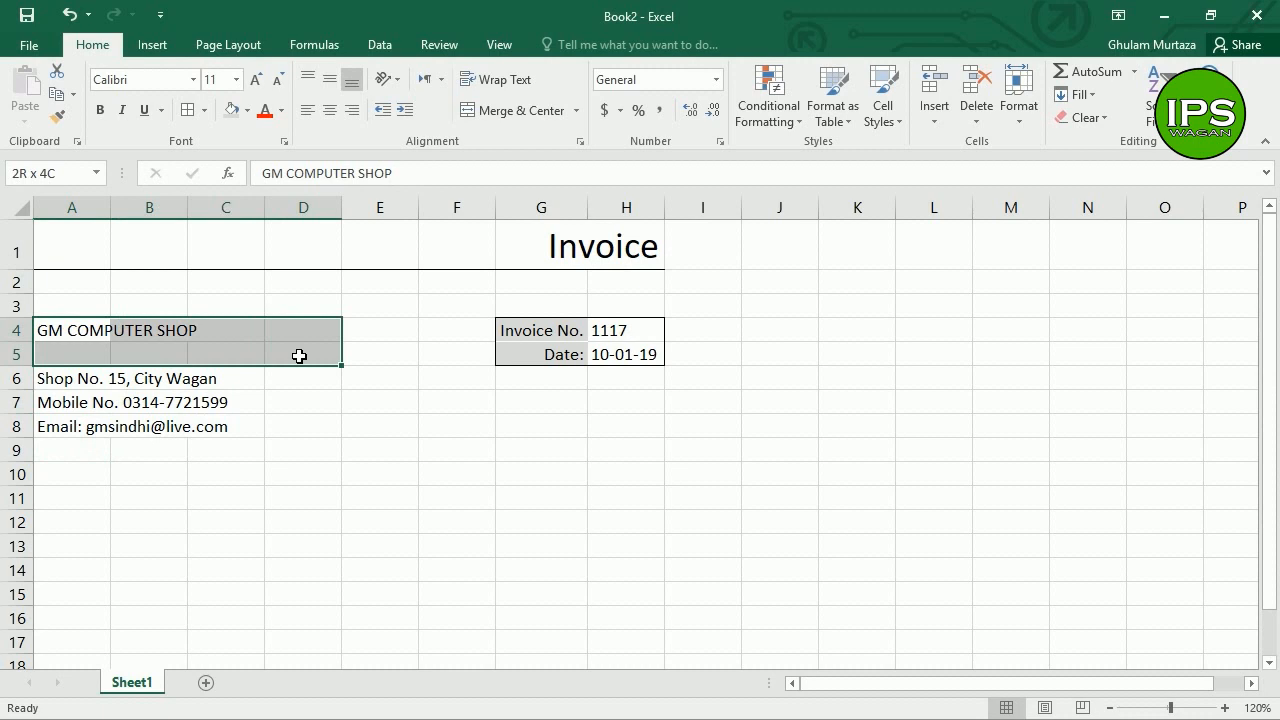
pyautogui.moveTo(299, 356); pyautogui.dragTo(299, 356)
pyautogui.click(515, 110)
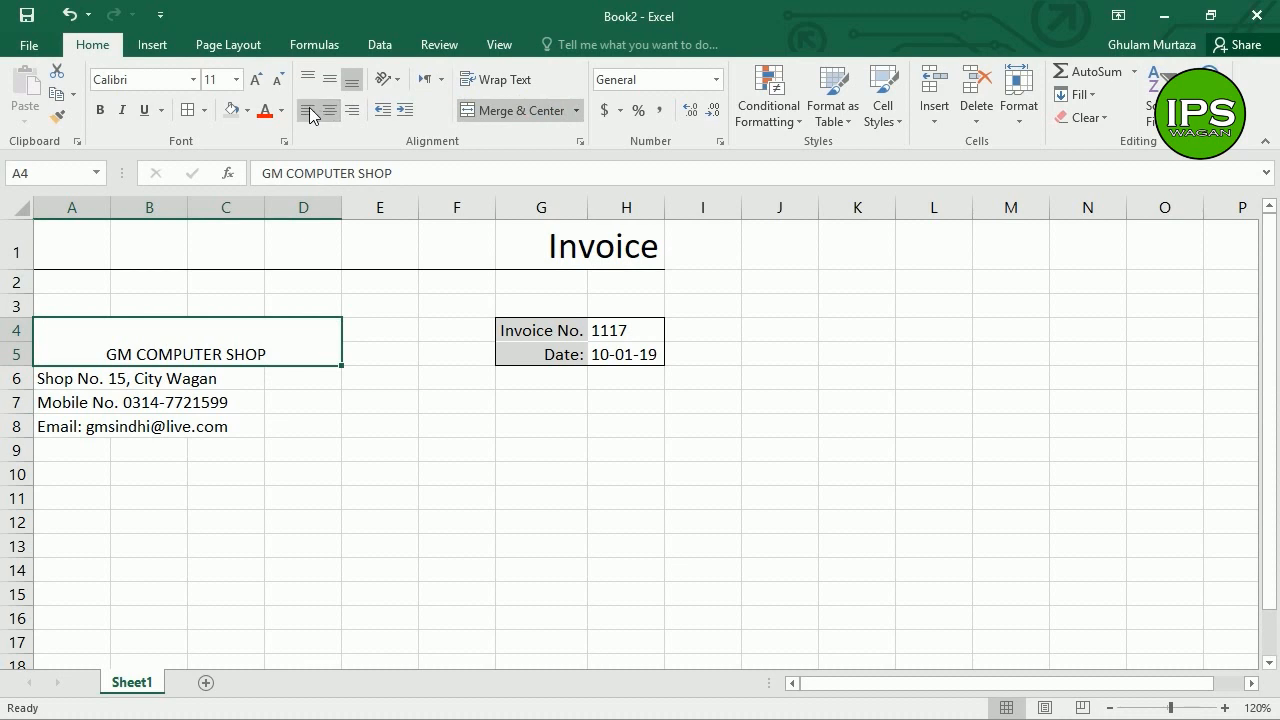
pyautogui.click(310, 112)
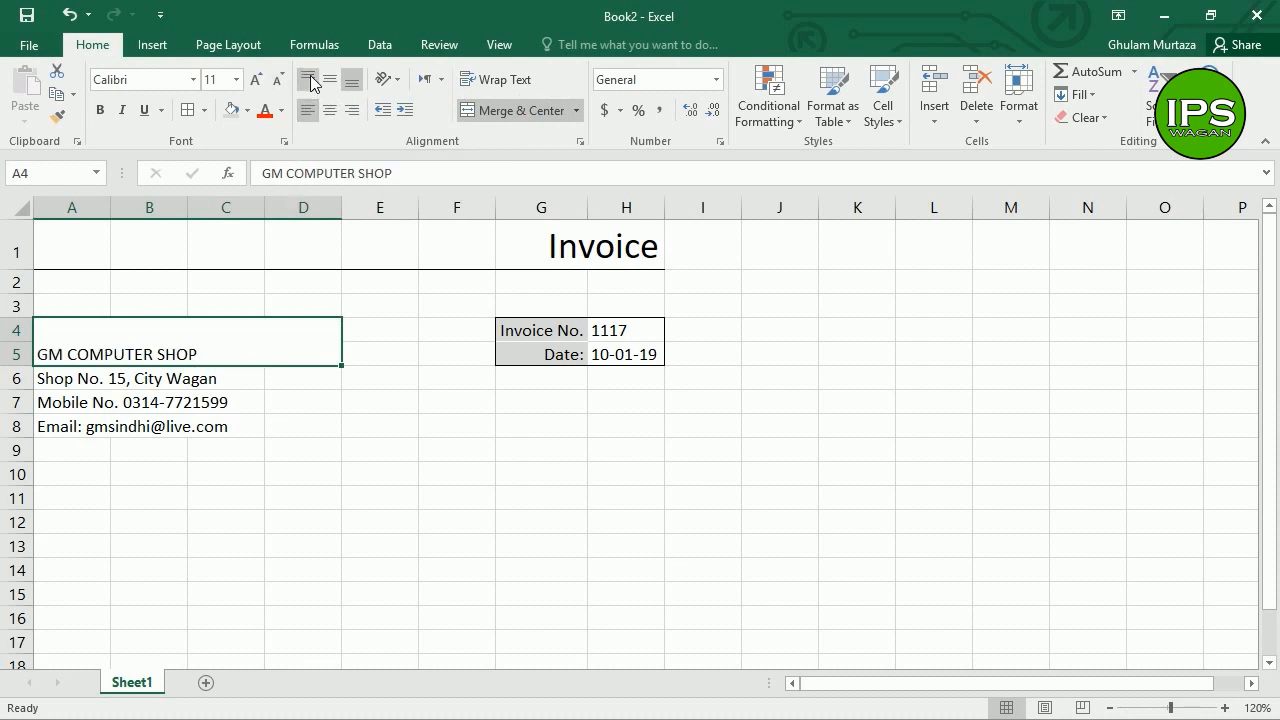
pyautogui.click(256, 79)
pyautogui.click(256, 79)
pyautogui.click(256, 79)
pyautogui.click(256, 79)
pyautogui.click(256, 79)
pyautogui.click(256, 79)
pyautogui.click(277, 80)
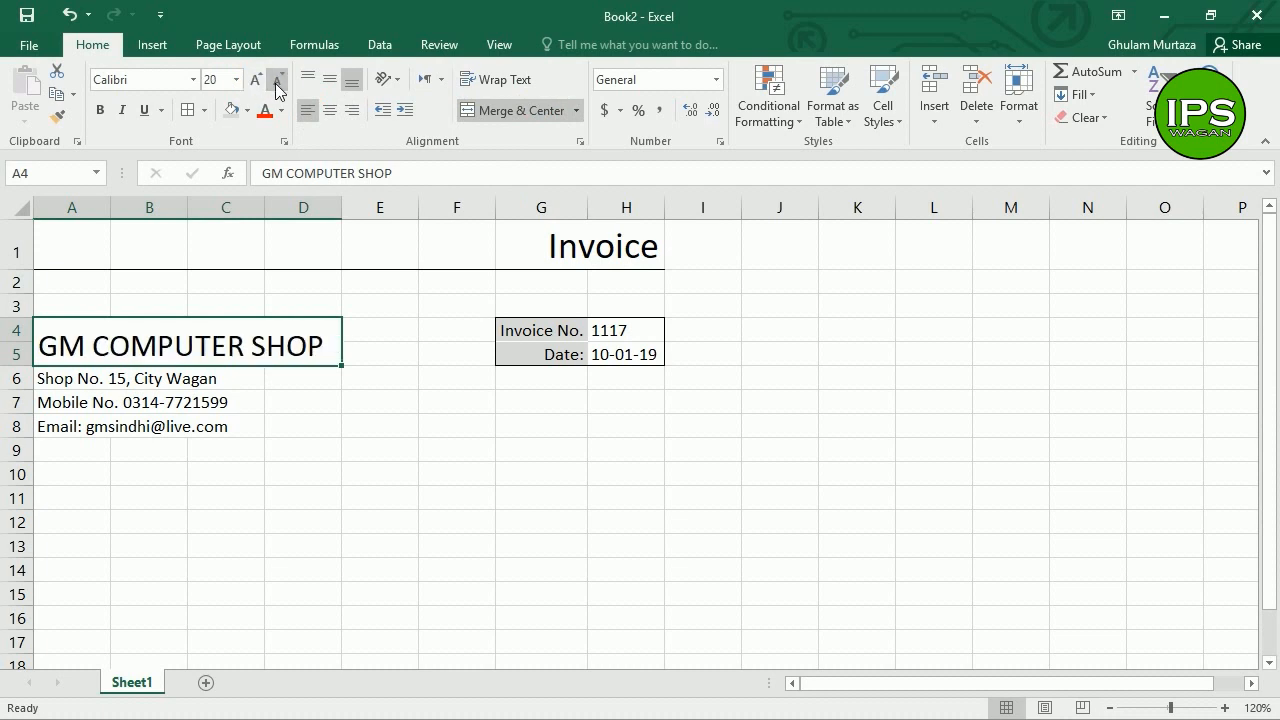
pyautogui.click(252, 404)
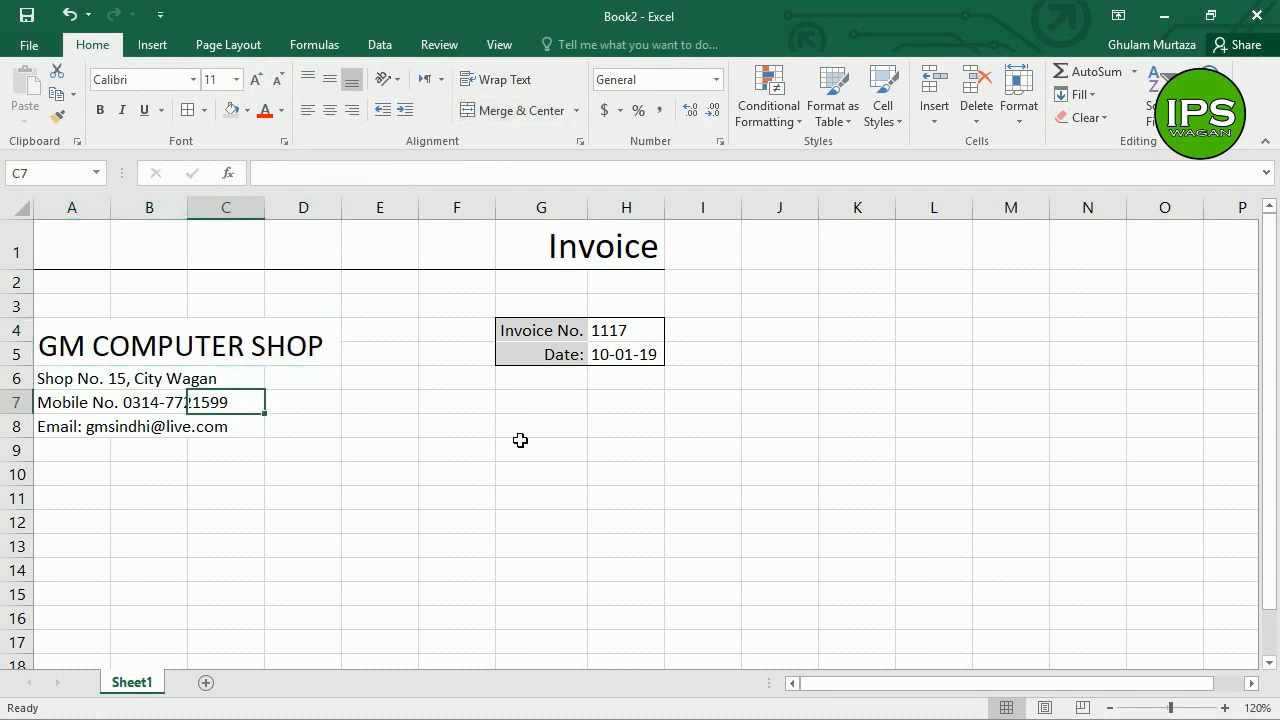
pyautogui.click(472, 408)
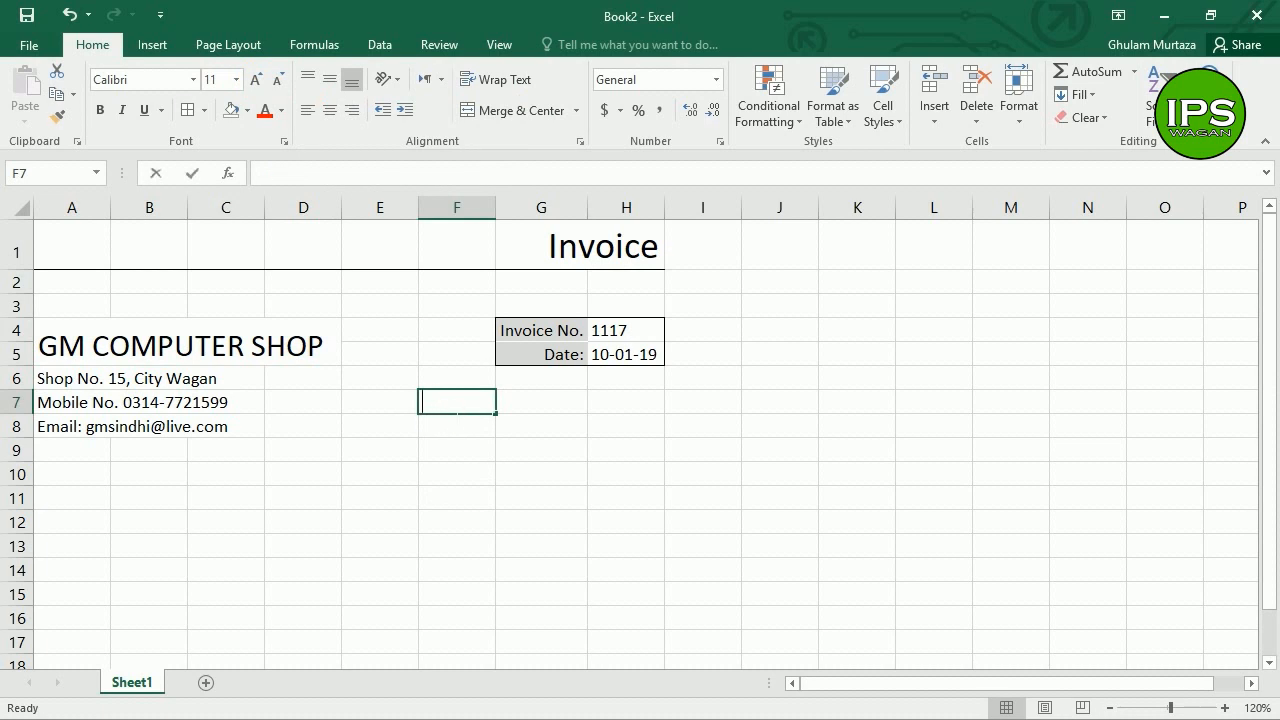
# Step: Type the Customer Details heading in F7
pyautogui.write('Customer')
pyautogui.press('BackSpace')
pyautogui.write('er')
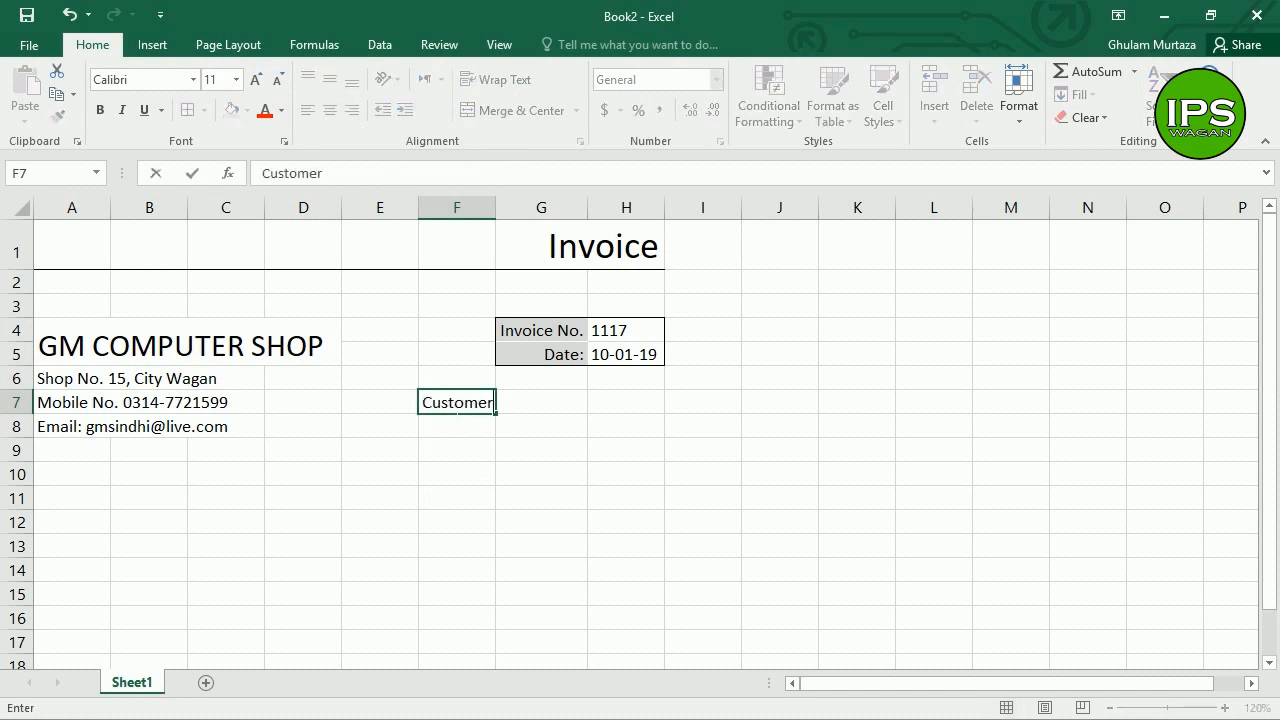
pyautogui.write(' Details')
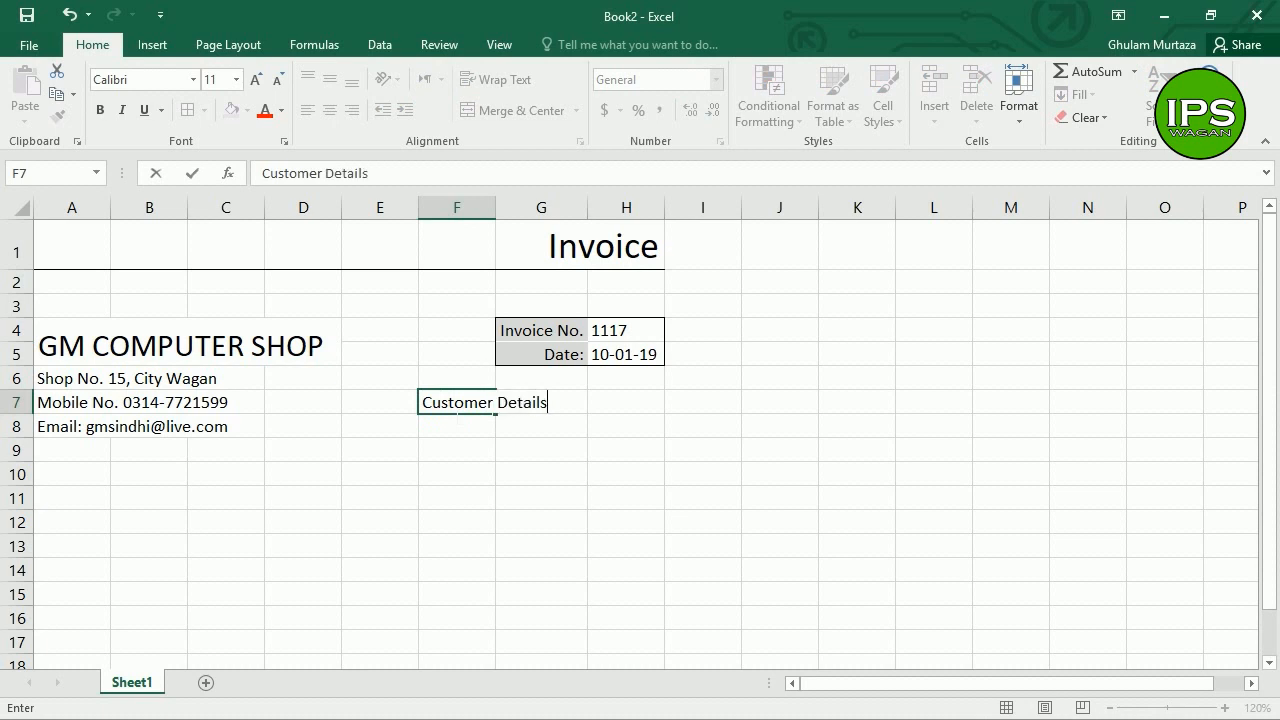
pyautogui.press('Return')
# Step: Shade F7:H7 light grey and enter the customer's name in F8
pyautogui.moveTo(455, 407); pyautogui.dragTo(598, 403)
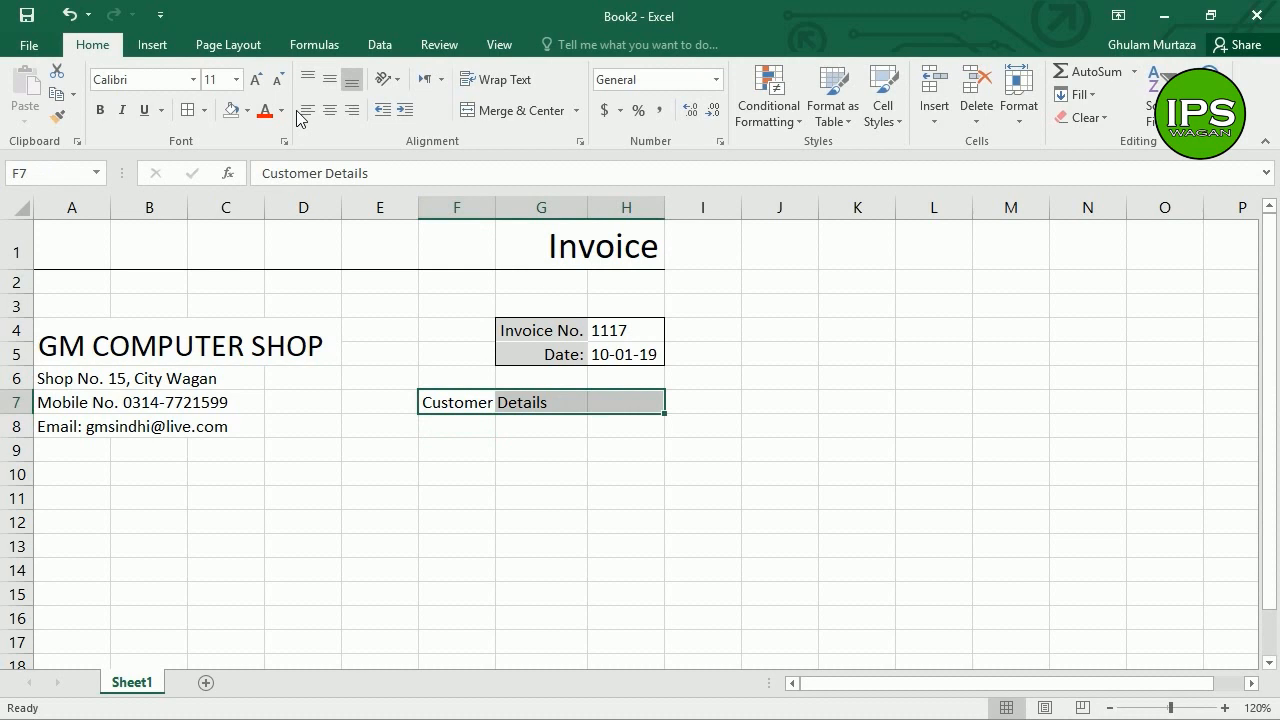
pyautogui.click(247, 110)
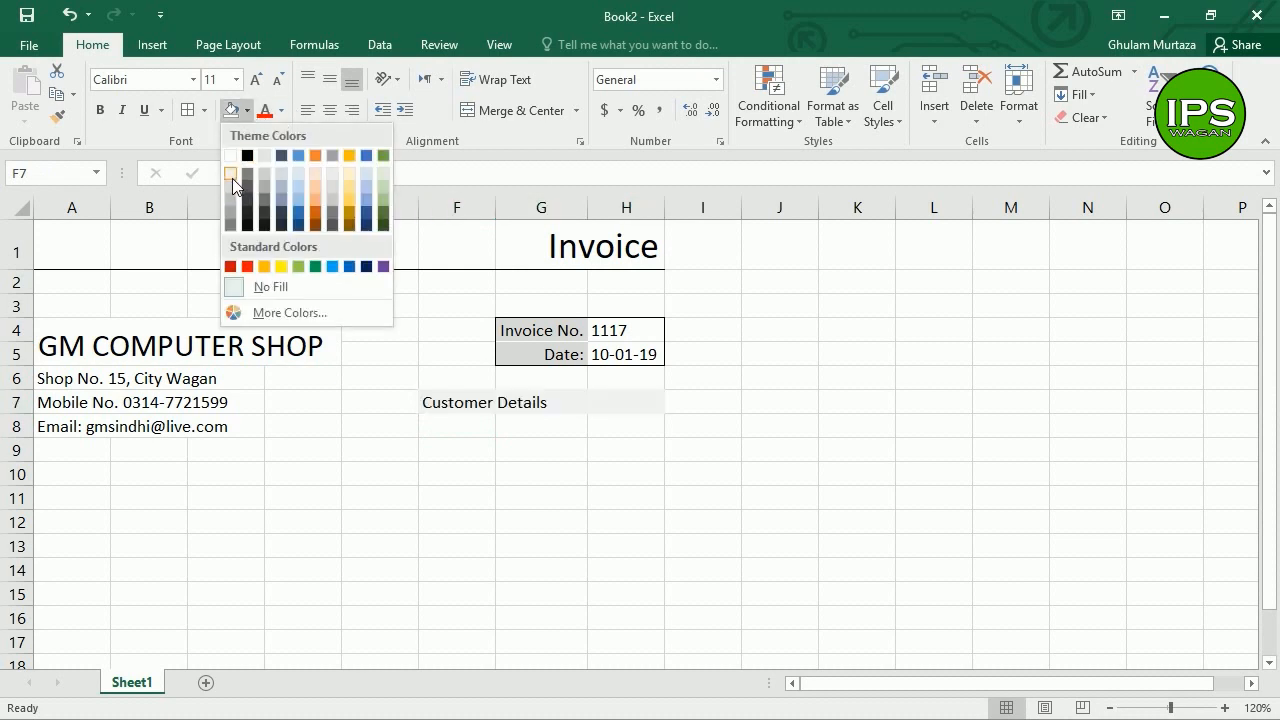
pyautogui.click(232, 189)
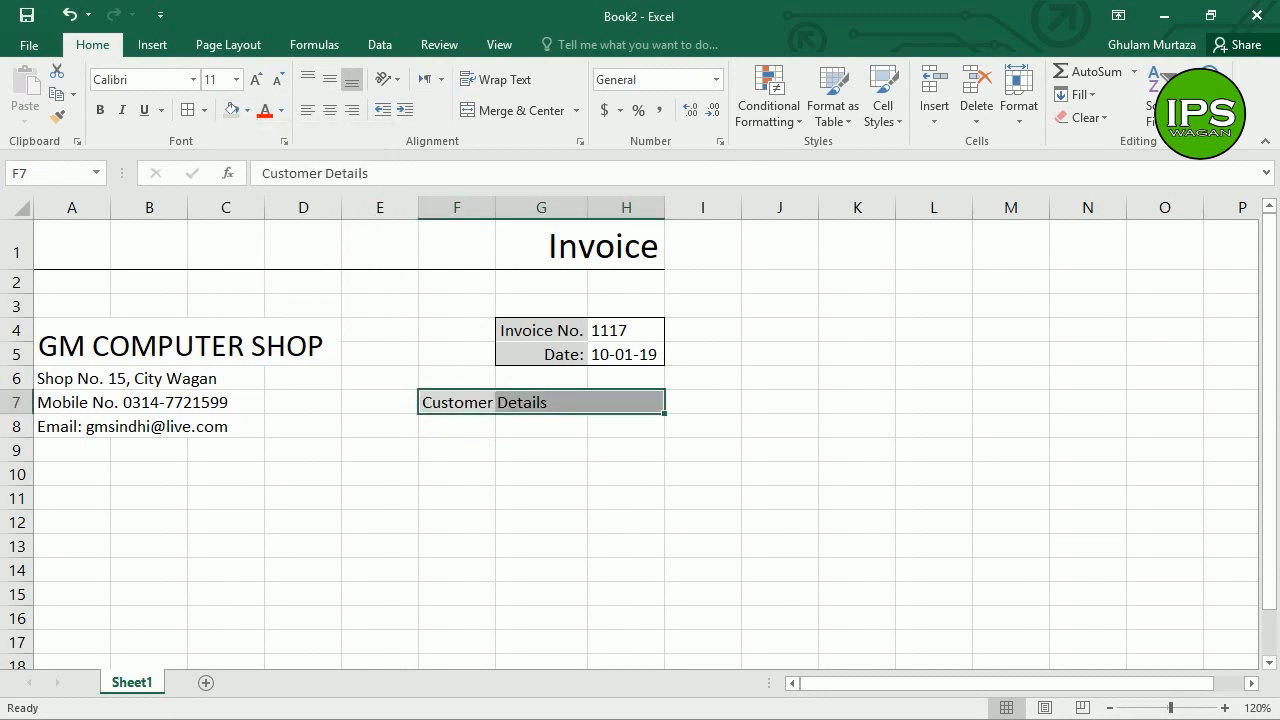
pyautogui.click(450, 434)
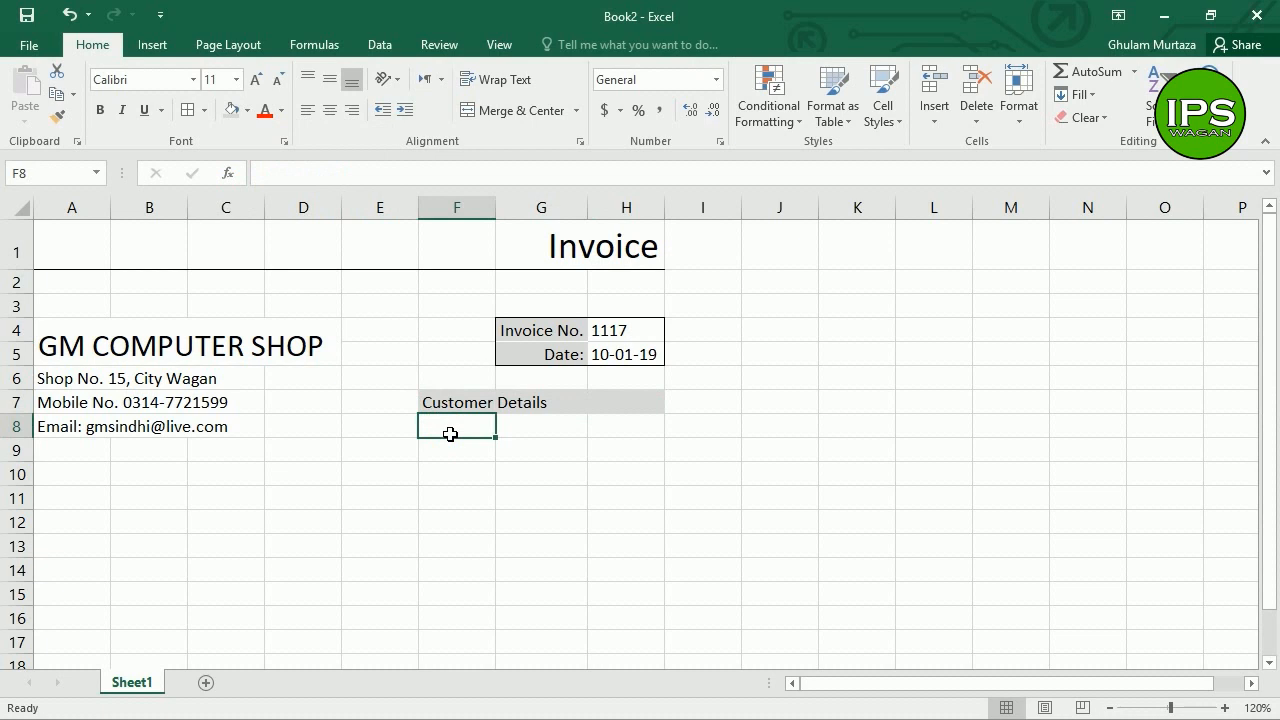
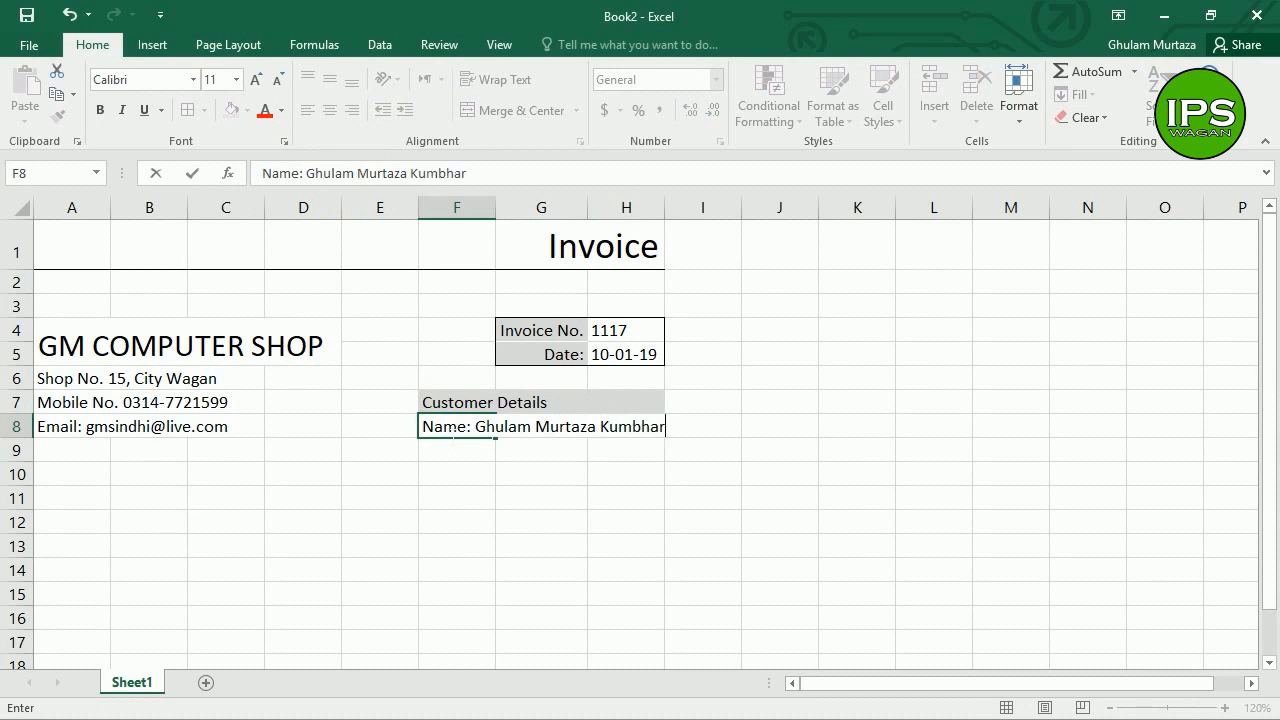
# Step: Commit the customer's name and add the customer's school name in F9
pyautogui.press('Return')
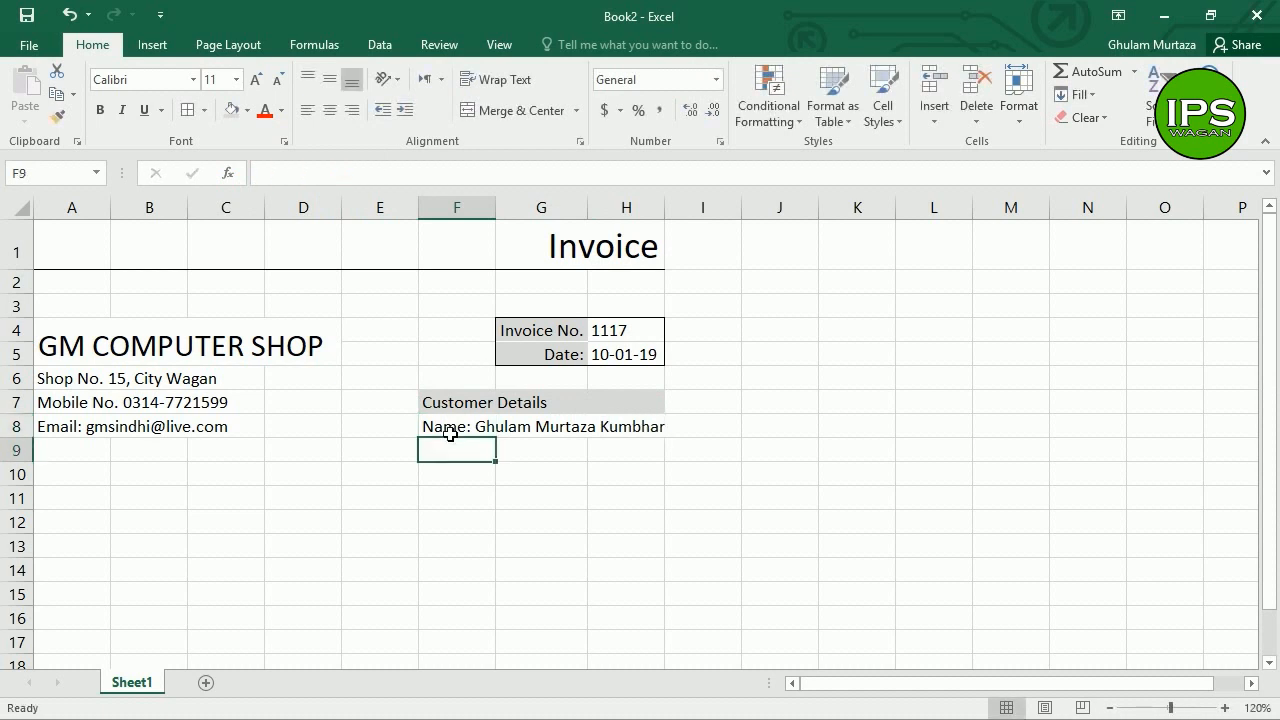
pyautogui.write('Iqra Public Schookkl')
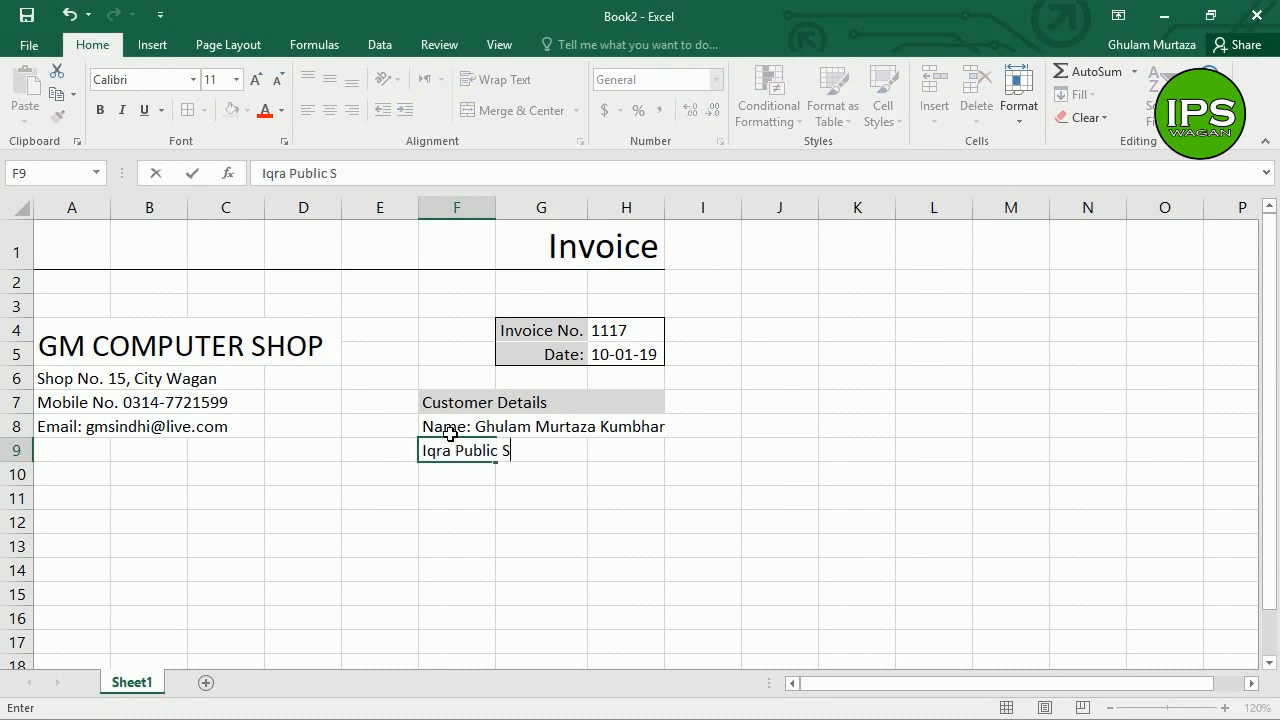
pyautogui.press('BackSpace')
pyautogui.press('BackSpace')
pyautogui.write('l Wagan')
pyautogui.press('Return')
# Step: Add the customer's mobile number and e-mail in F10:F11, then bold Customer Details
pyautogui.write('Mobi')
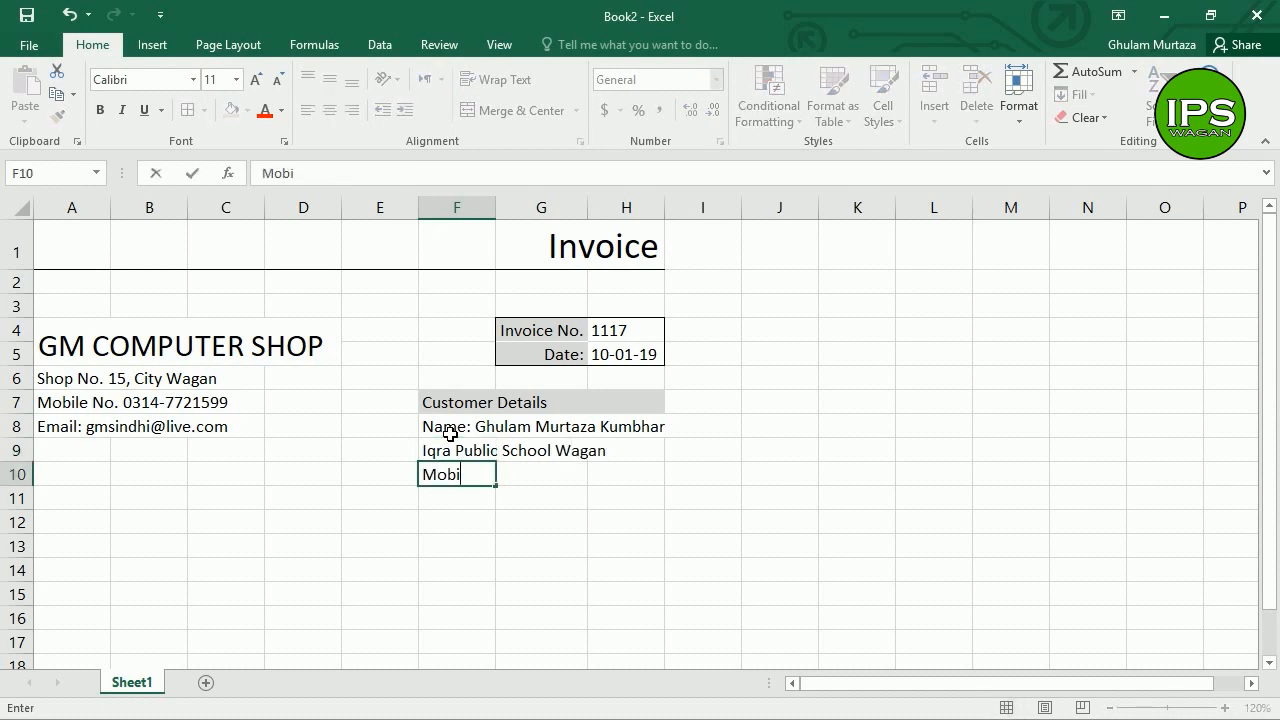
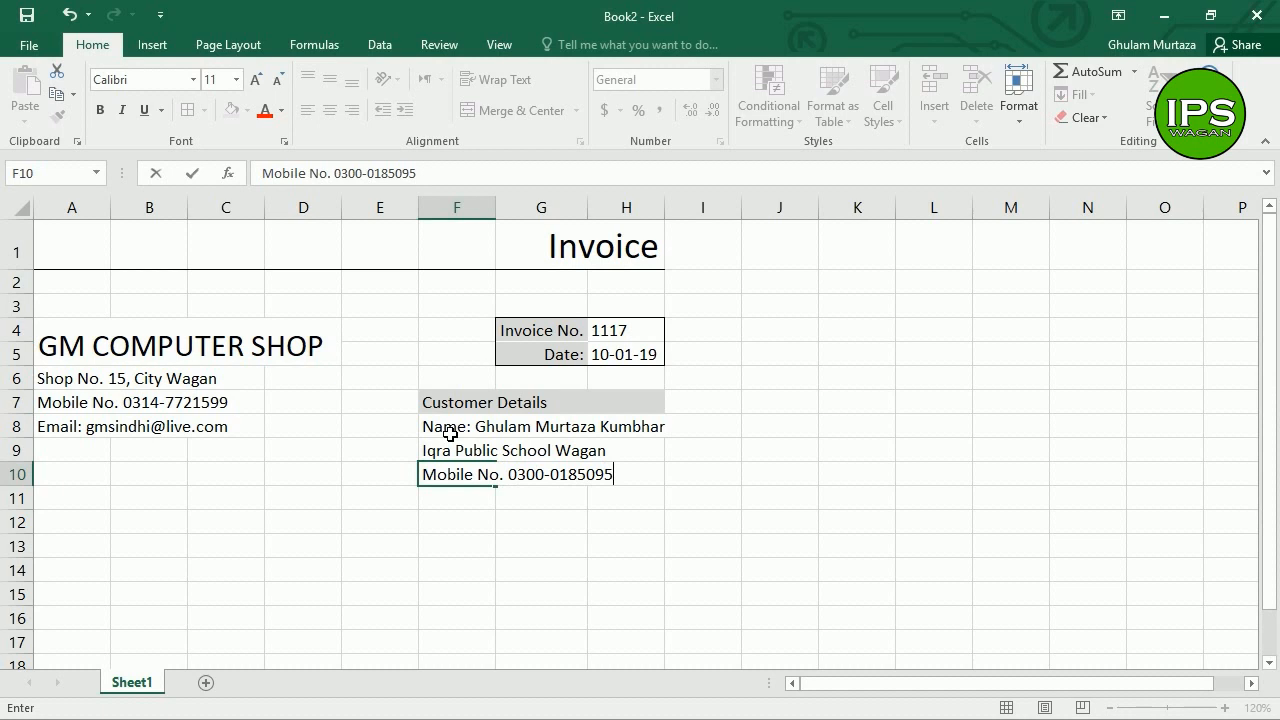
pyautogui.press('Return')
pyautogui.write('Emai')
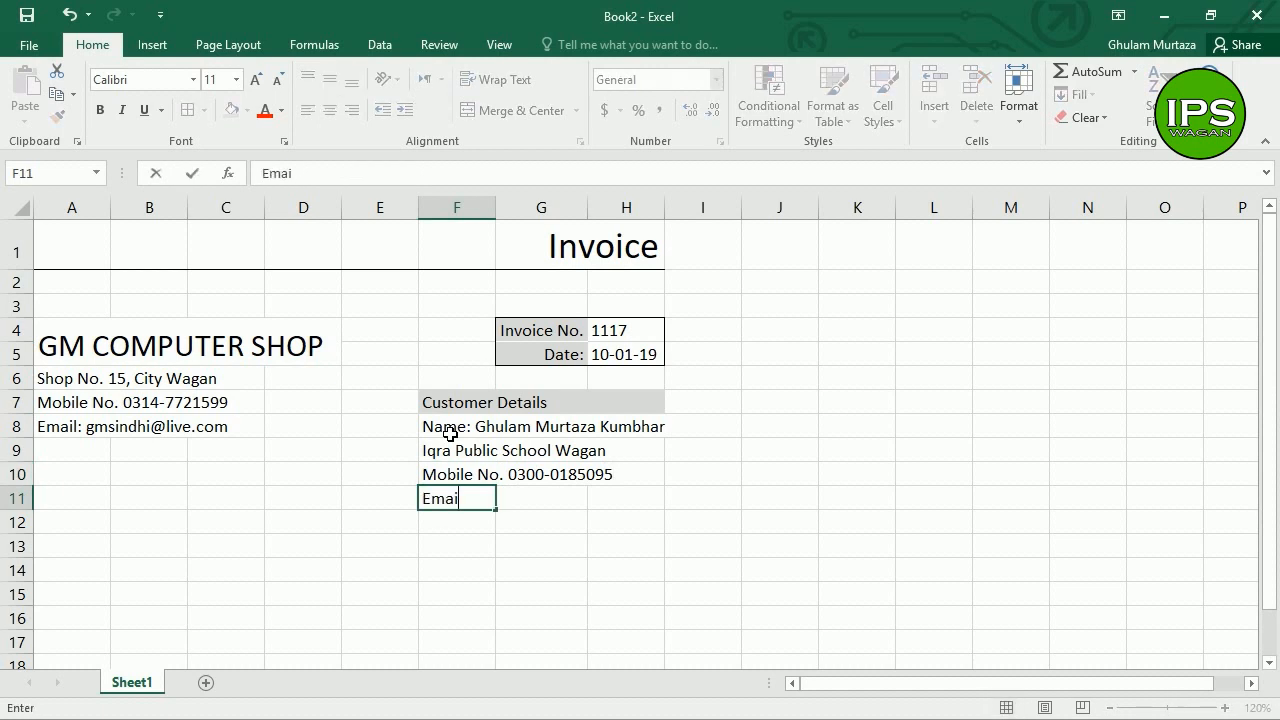
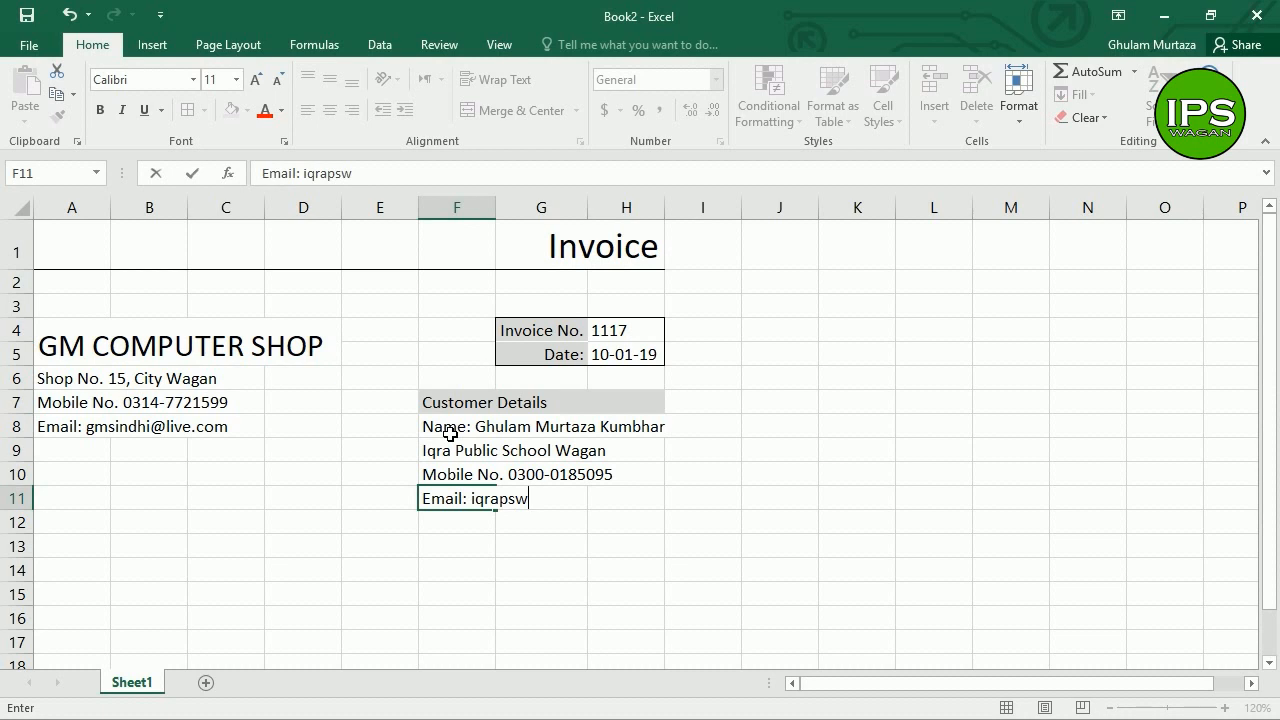
pyautogui.press('Return')
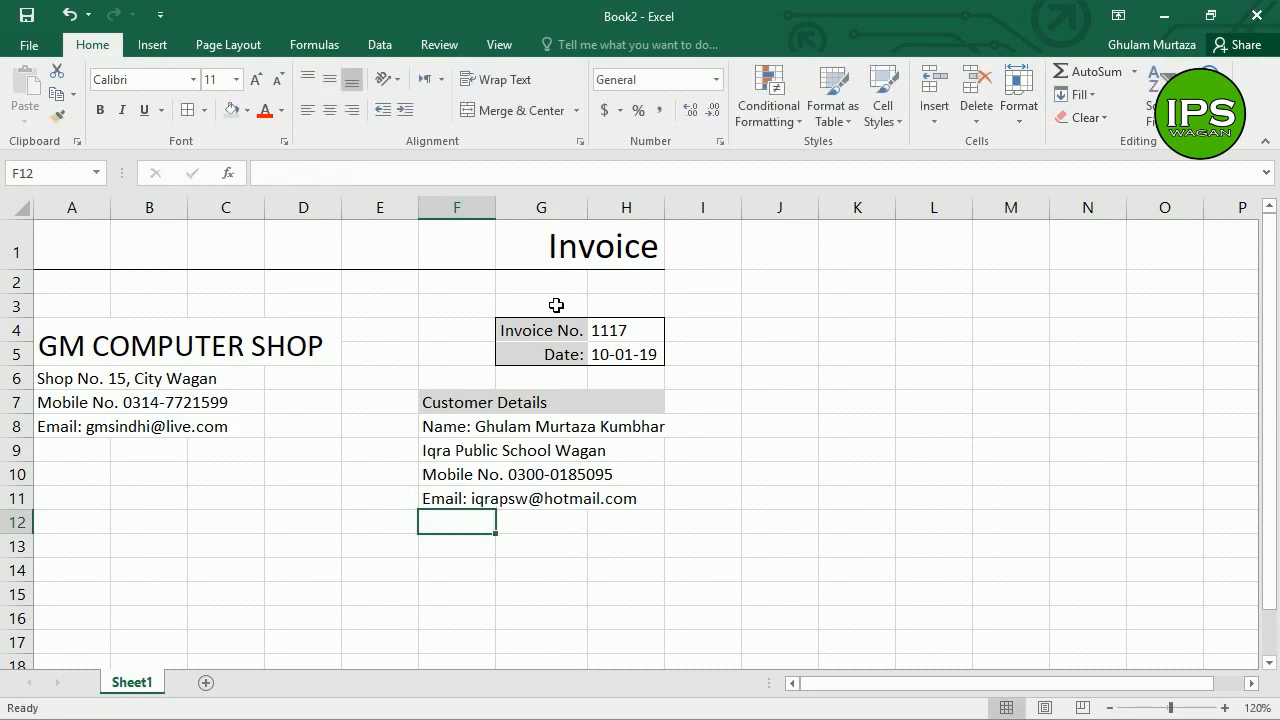
pyautogui.click(472, 406)
pyautogui.click(100, 110)
# Step: Apply an Outline border around the customer block F7:H11
pyautogui.moveTo(497, 430); pyautogui.dragTo(620, 505)
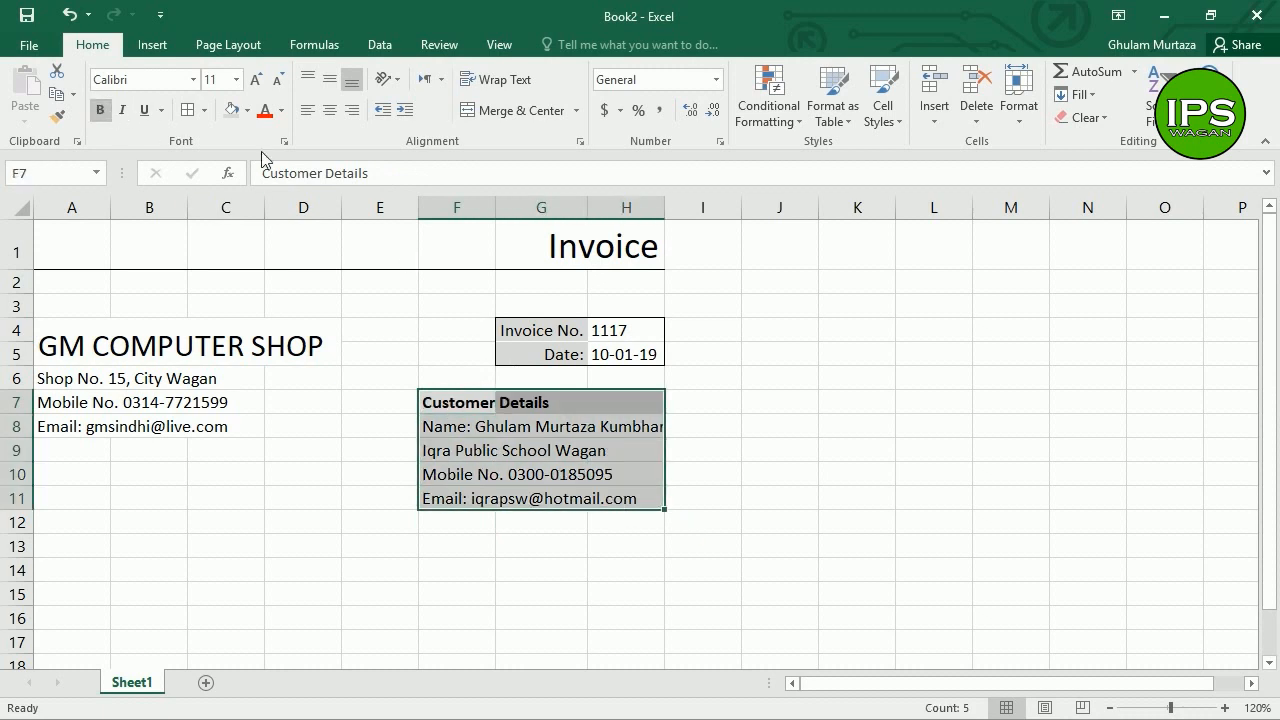
pyautogui.click(206, 110)
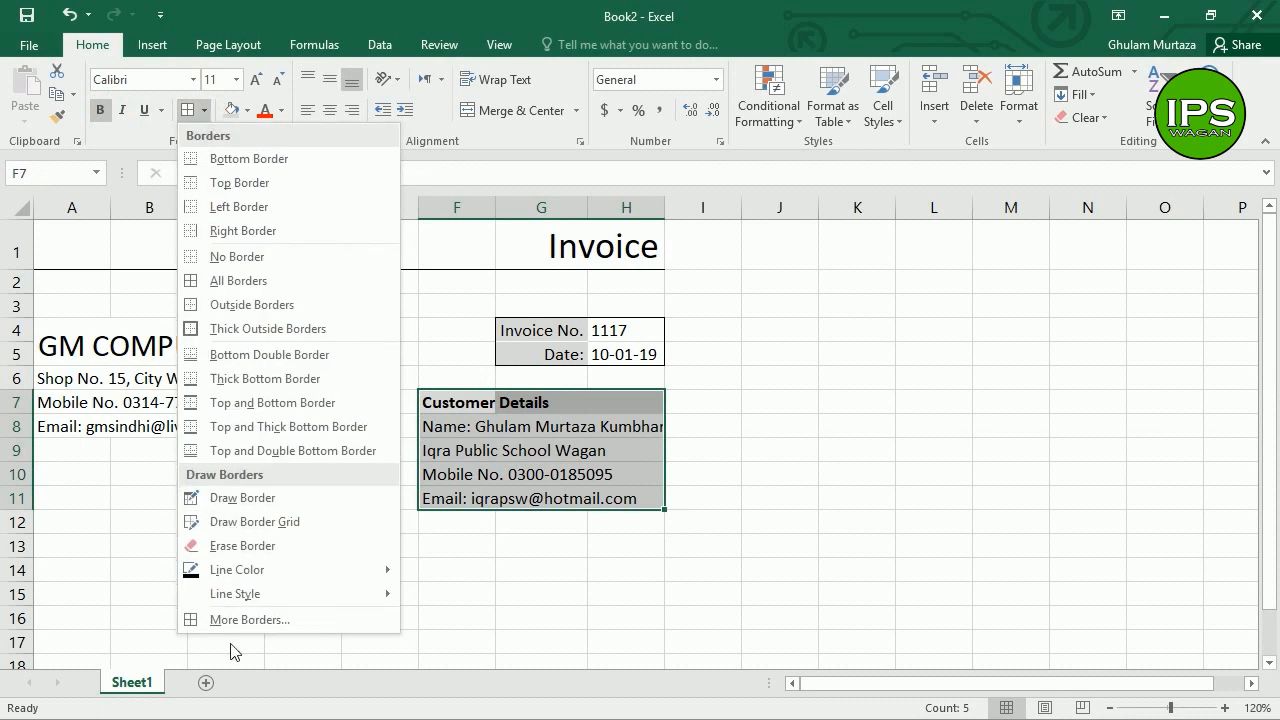
pyautogui.click(232, 616)
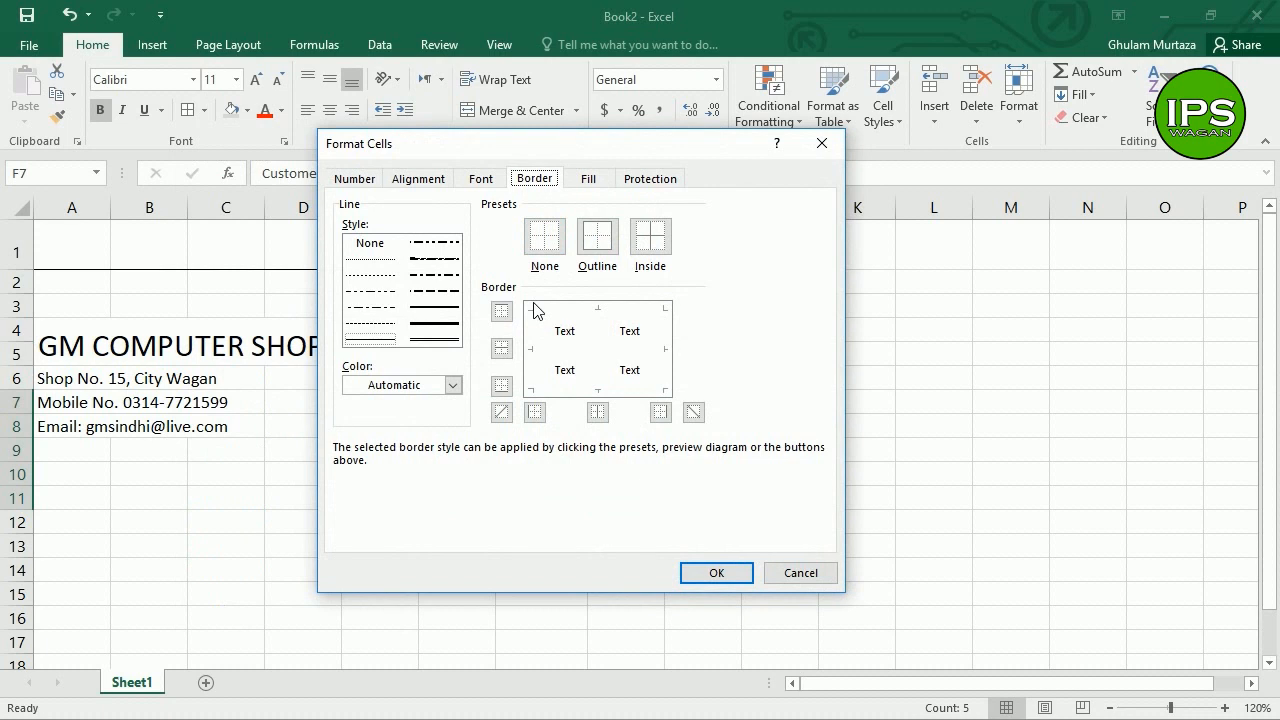
pyautogui.click(596, 250)
pyautogui.click(716, 572)
# Step: Widen column H slightly to fit the customer details
pyautogui.doubleClick(474, 474)
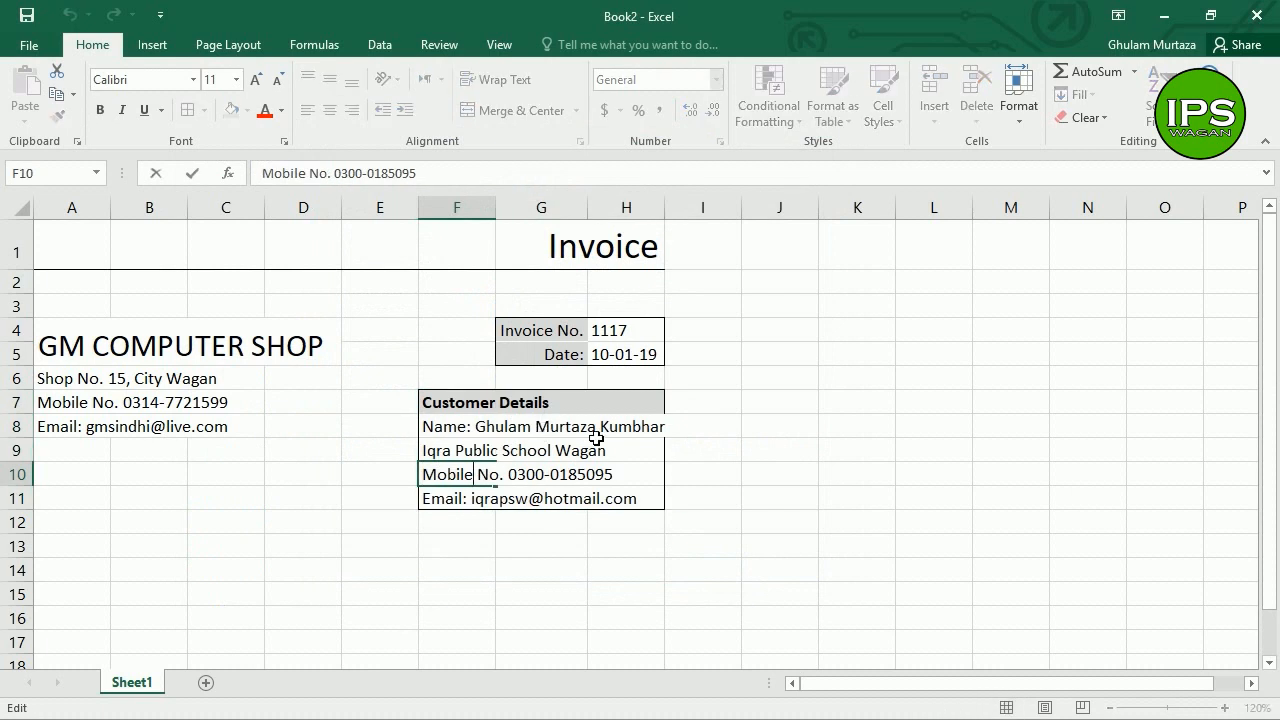
pyautogui.click(662, 242)
pyautogui.moveTo(675, 222); pyautogui.dragTo(679, 222)
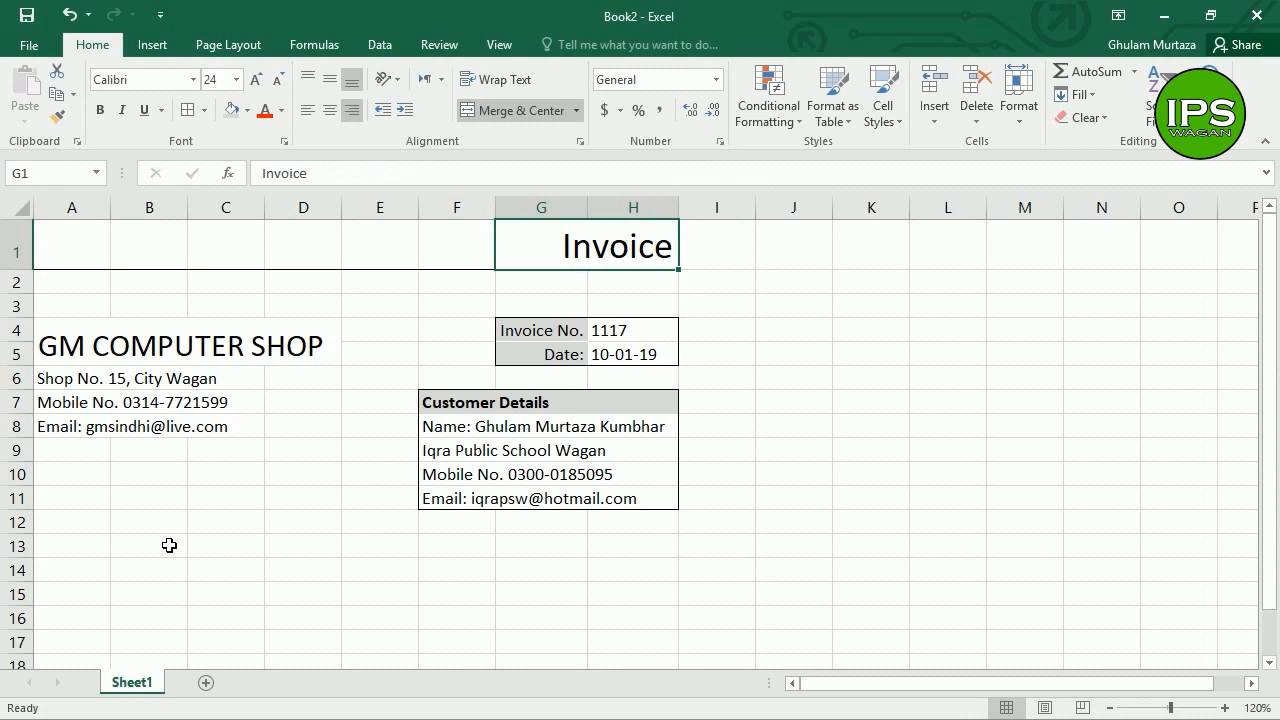
# Step: Enter the headings S.No., Particulars, Units, Unit Price and Totals in A14, B14, E14, F14 and G14
pyautogui.click(84, 574)
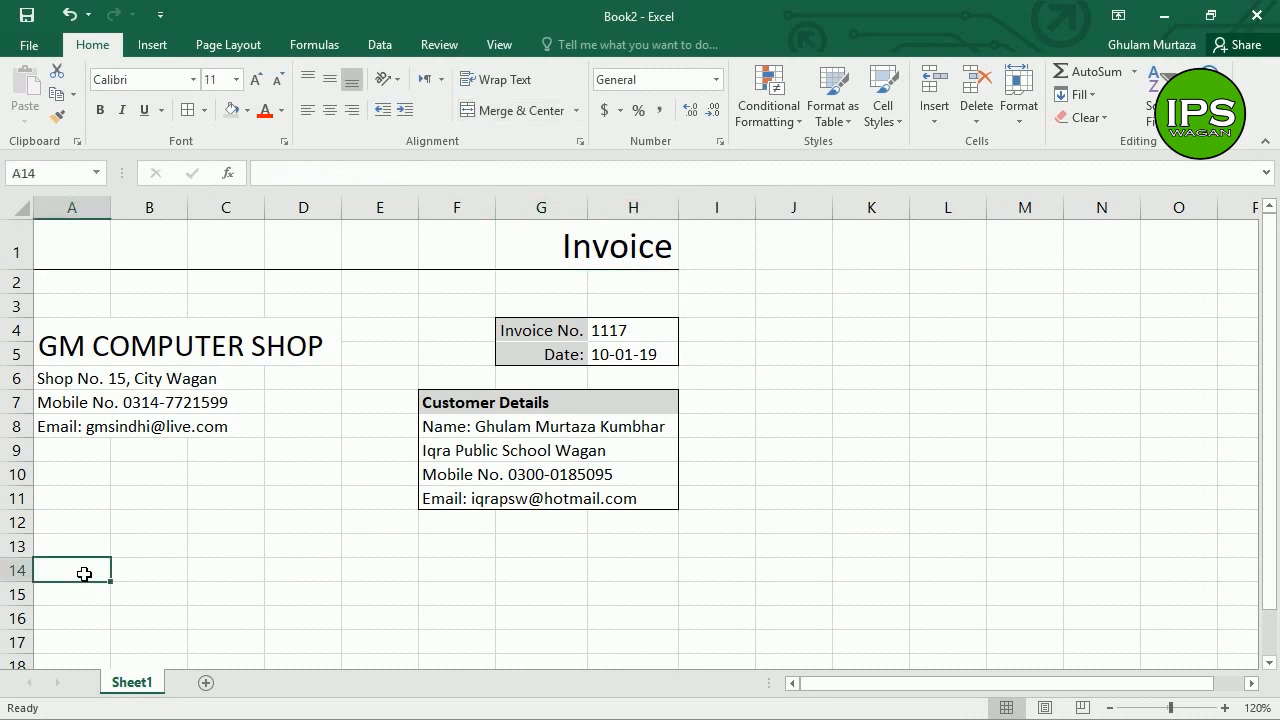
pyautogui.write('S.No.')
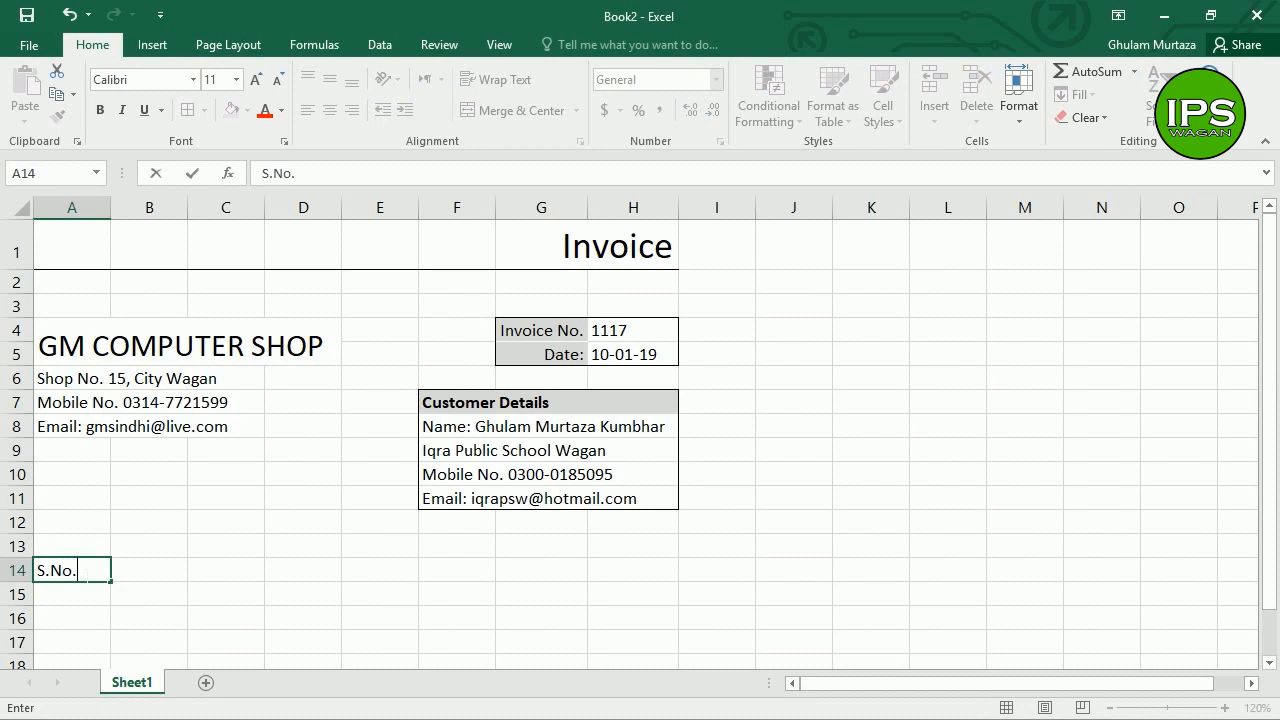
pyautogui.press('Tab')
pyautogui.write('Particula')
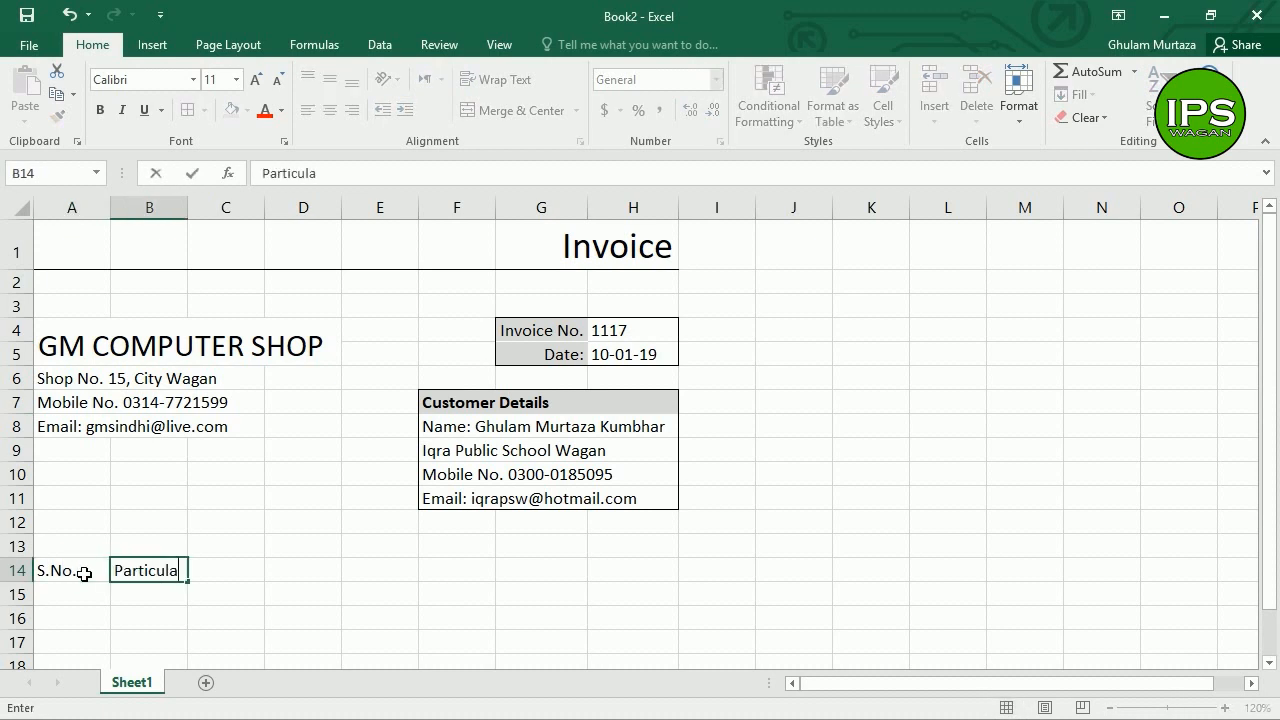
pyautogui.press('Tab')
pyautogui.press('Tab')
pyautogui.press('Tab')
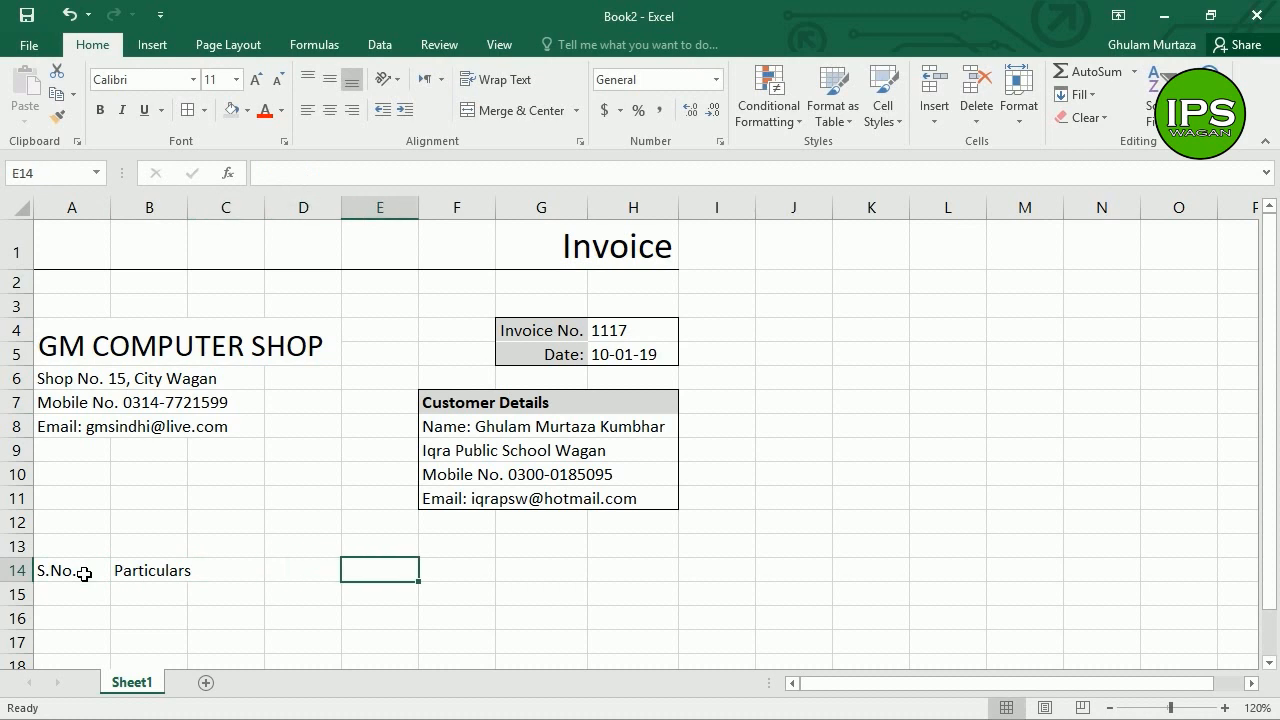
pyautogui.write('Unit')
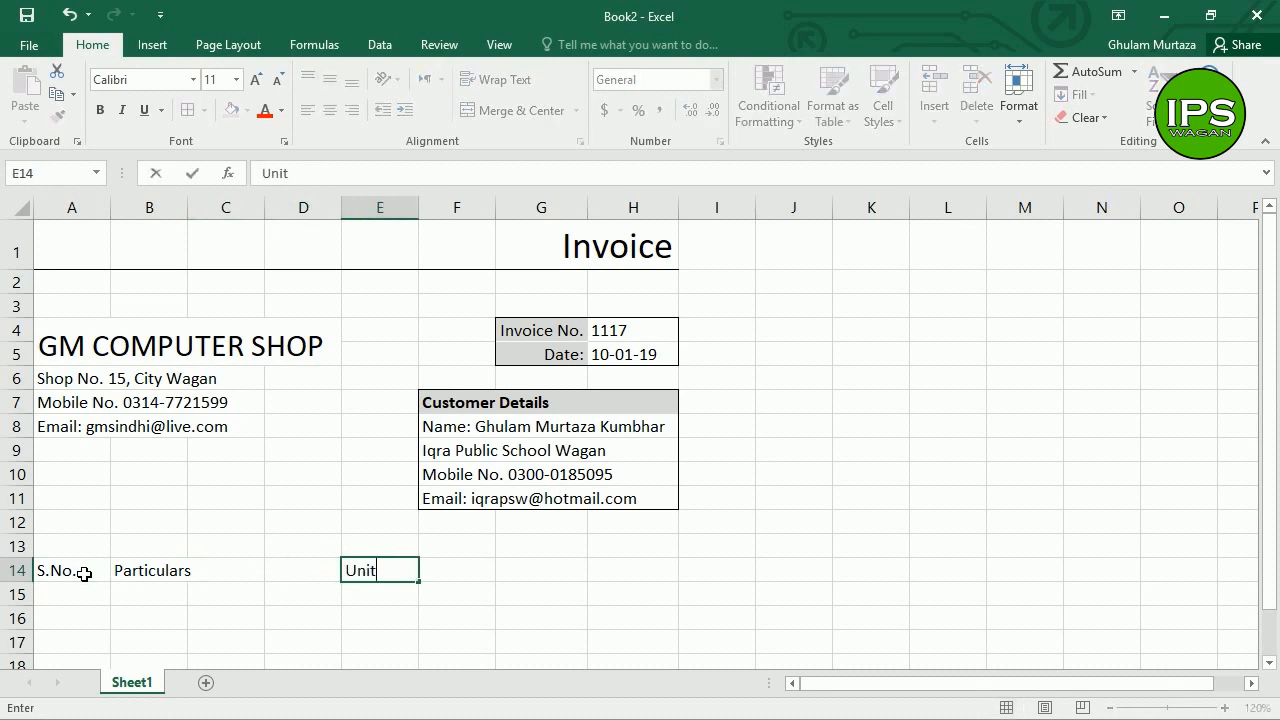
pyautogui.write('s')
pyautogui.press('Tab')
pyautogui.write('Unit Price')
pyautogui.press('Tab')
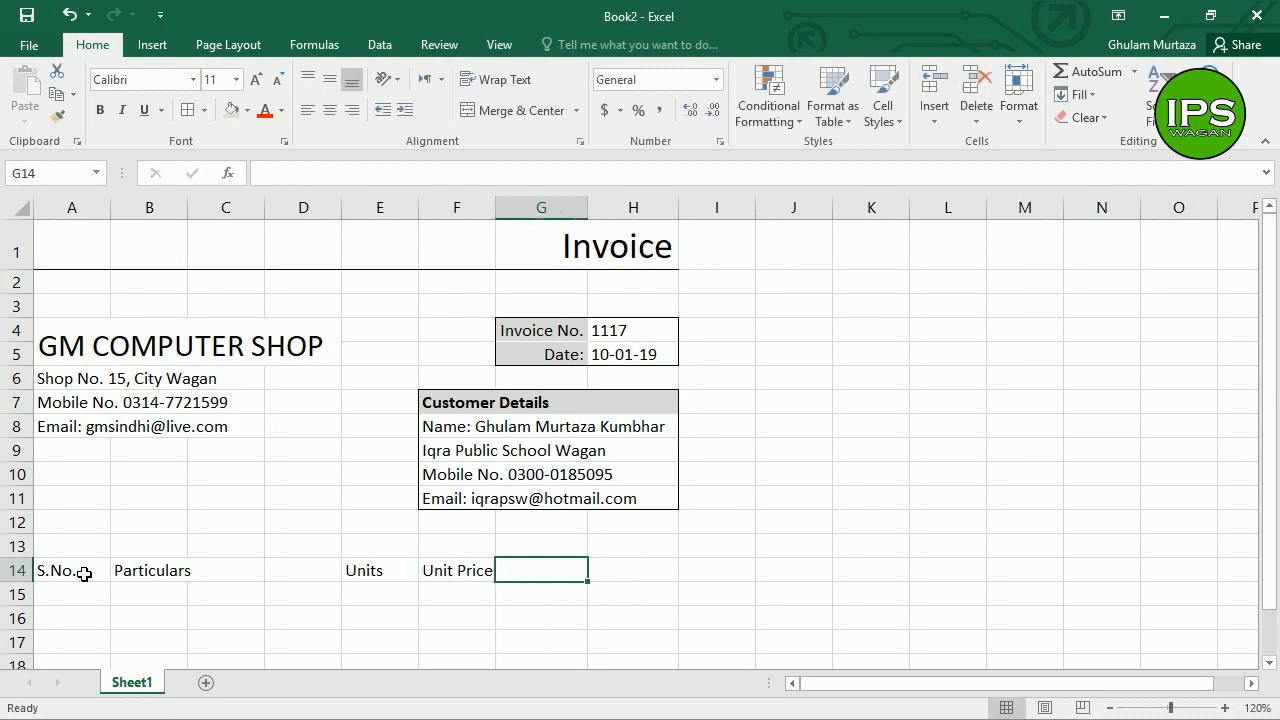
pyautogui.write('Total')
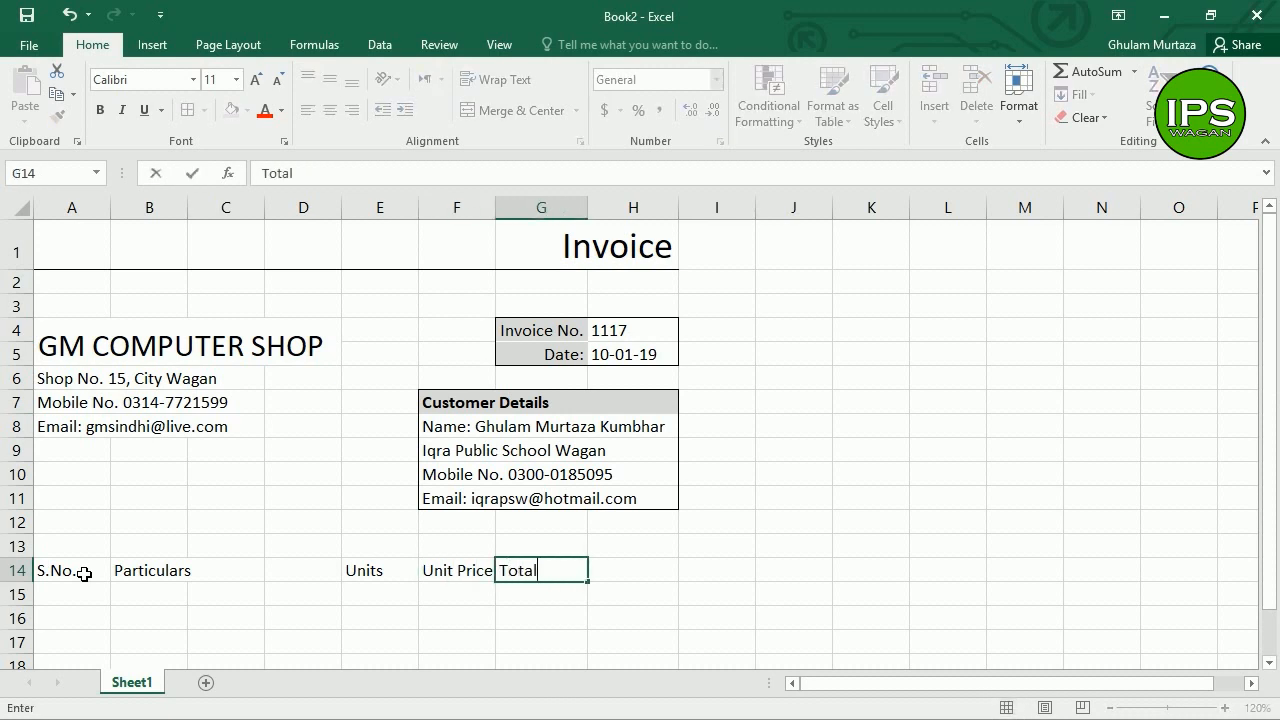
pyautogui.write('s')
pyautogui.press('Return')
pyautogui.press('Up')
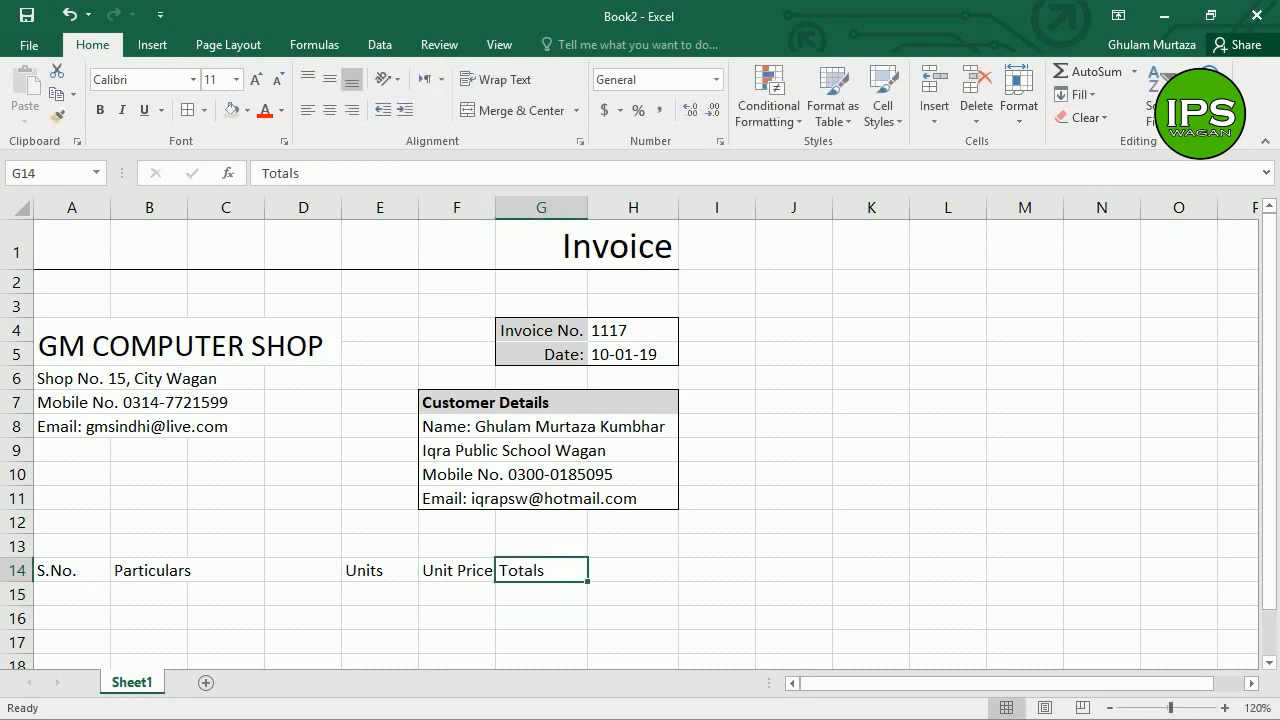
pyautogui.moveTo(94, 571); pyautogui.dragTo(630, 575)
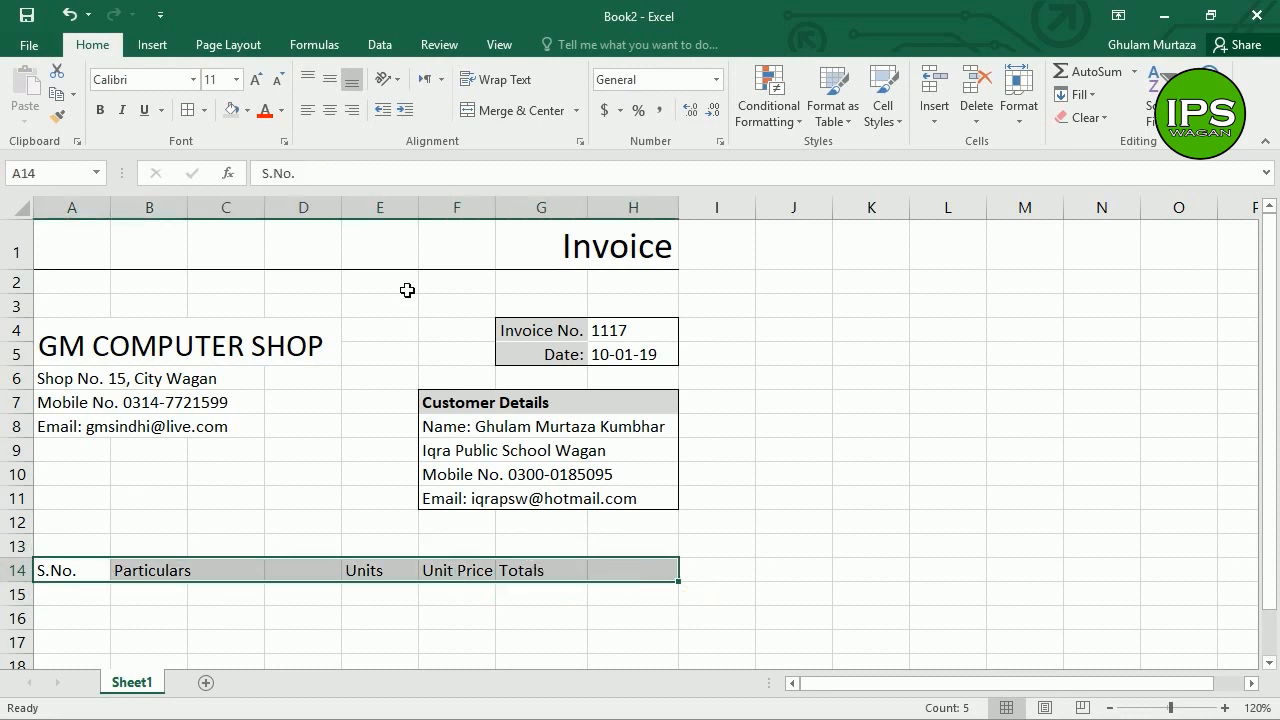
# Step: Center the selected row 14 headings and make them bold
pyautogui.click(329, 110)
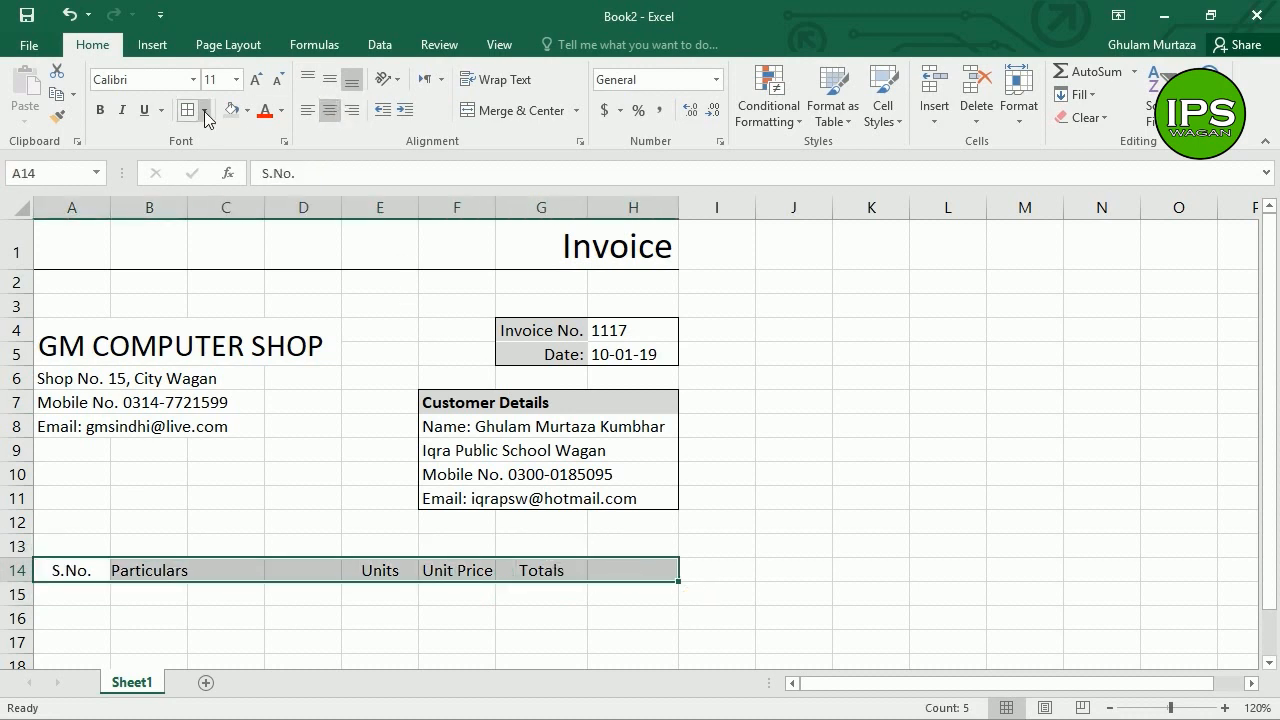
pyautogui.click(100, 110)
pyautogui.click(214, 600)
pyautogui.moveTo(168, 571); pyautogui.dragTo(298, 523)
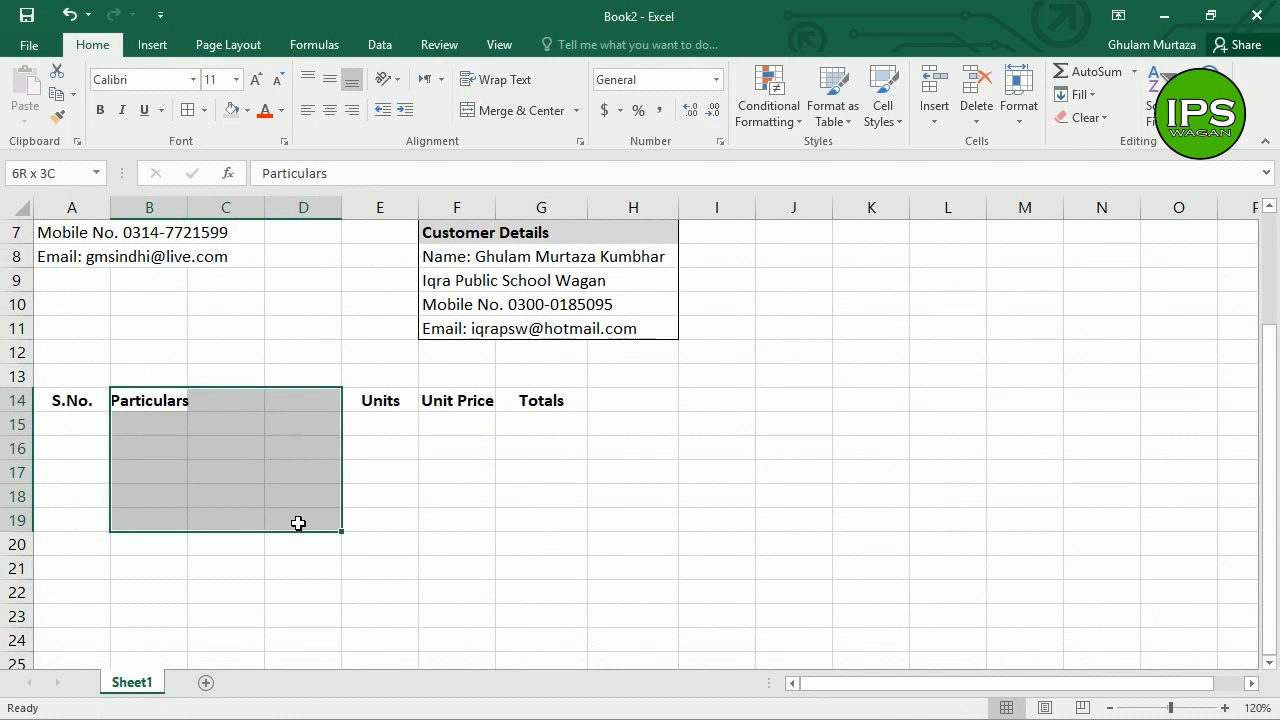
# Step: Merge B14:D19 across each row so Particulars spans columns B to D
pyautogui.moveTo(298, 523); pyautogui.dragTo(298, 523)
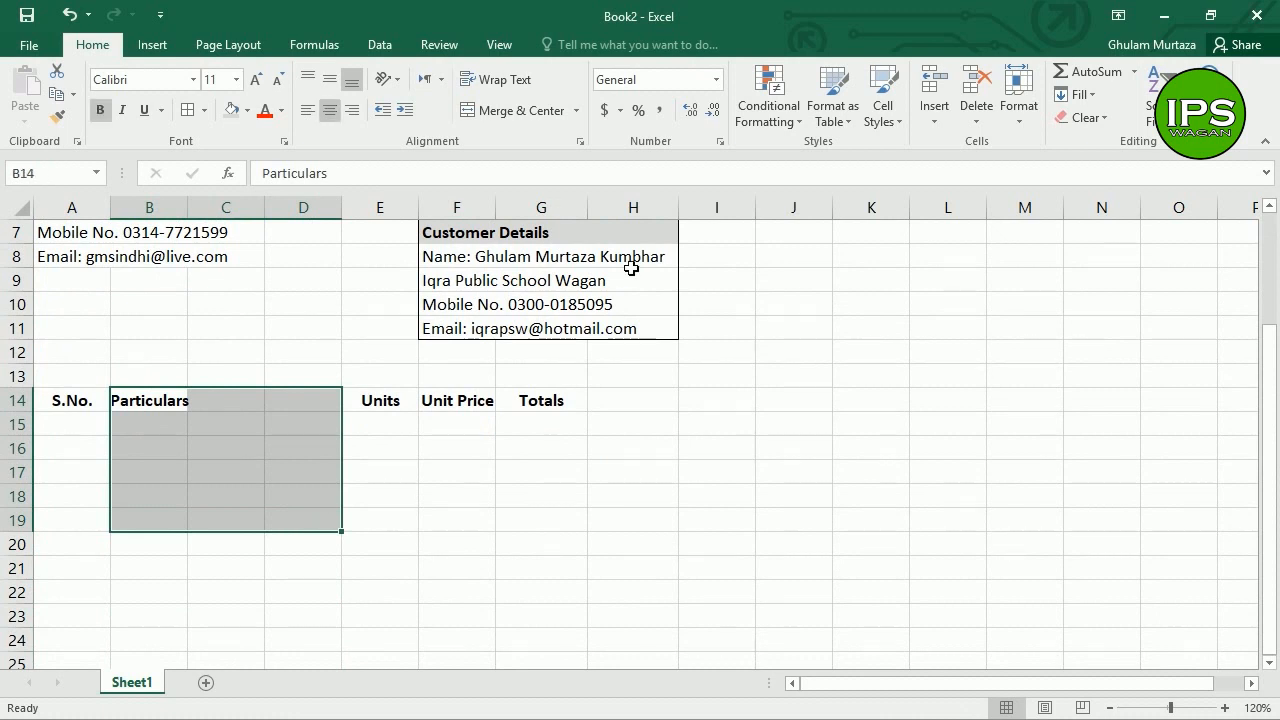
pyautogui.click(576, 113)
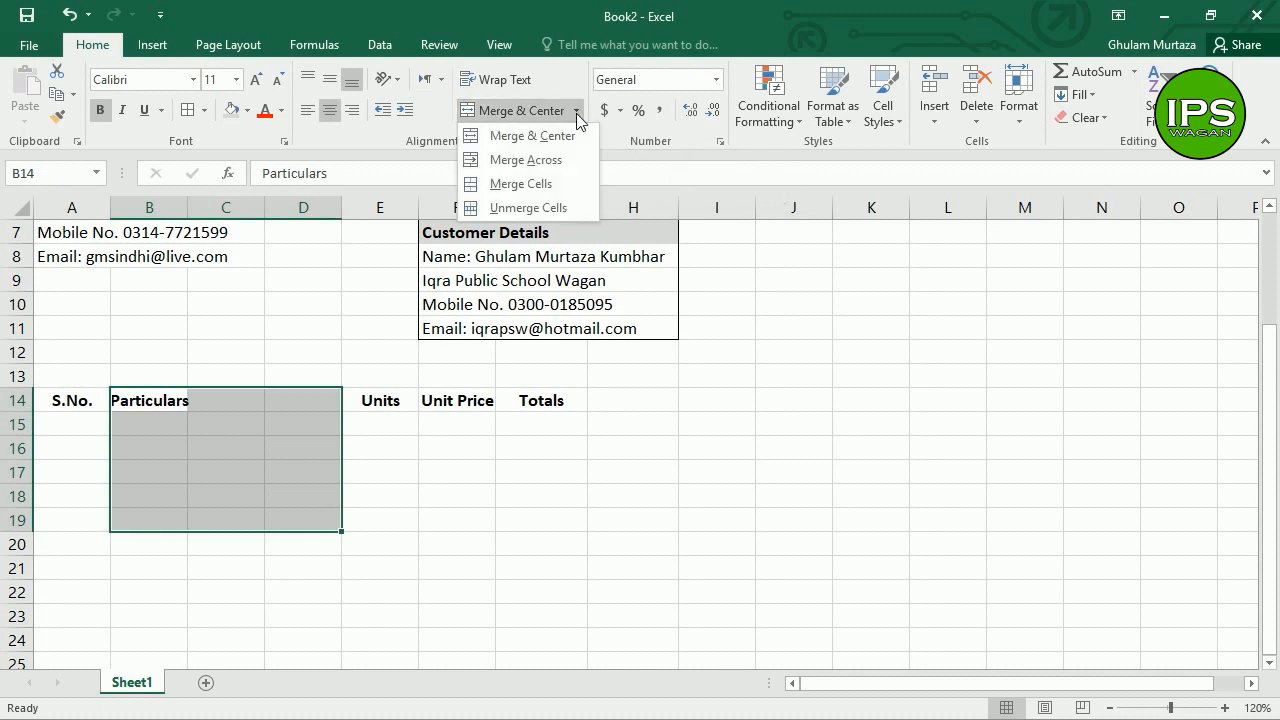
pyautogui.click(526, 160)
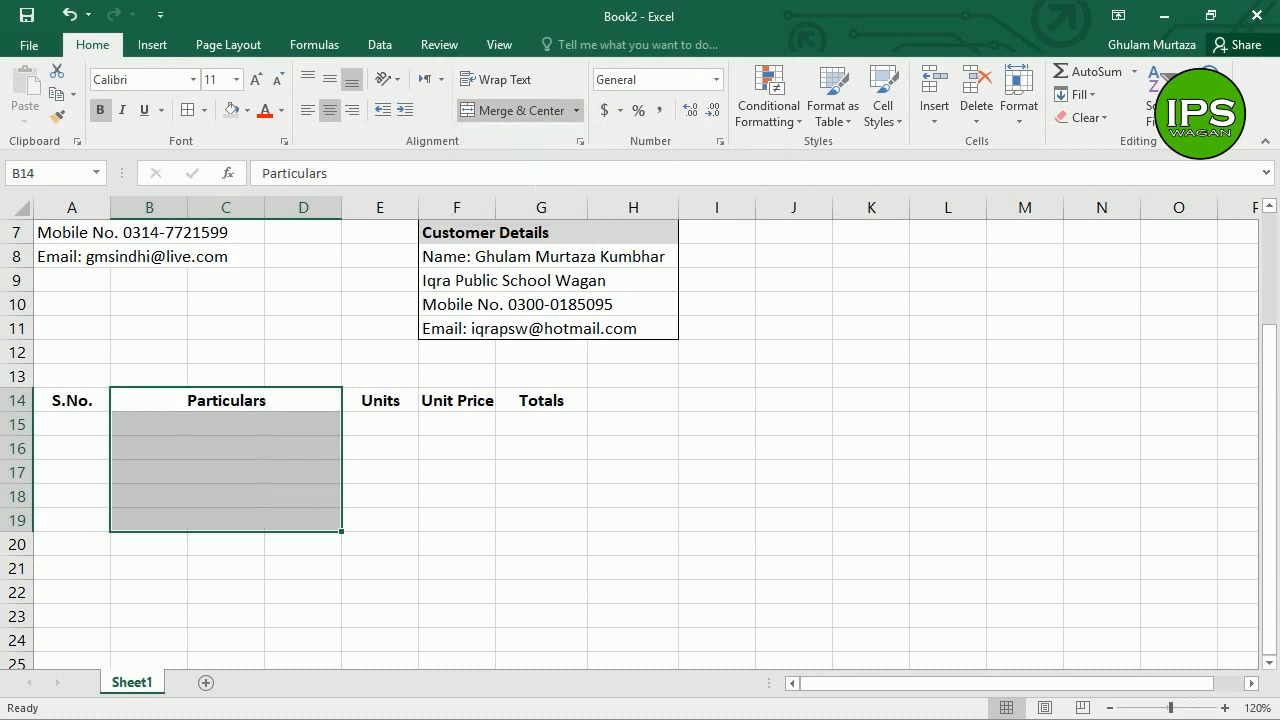
pyautogui.click(245, 432)
pyautogui.click(203, 405)
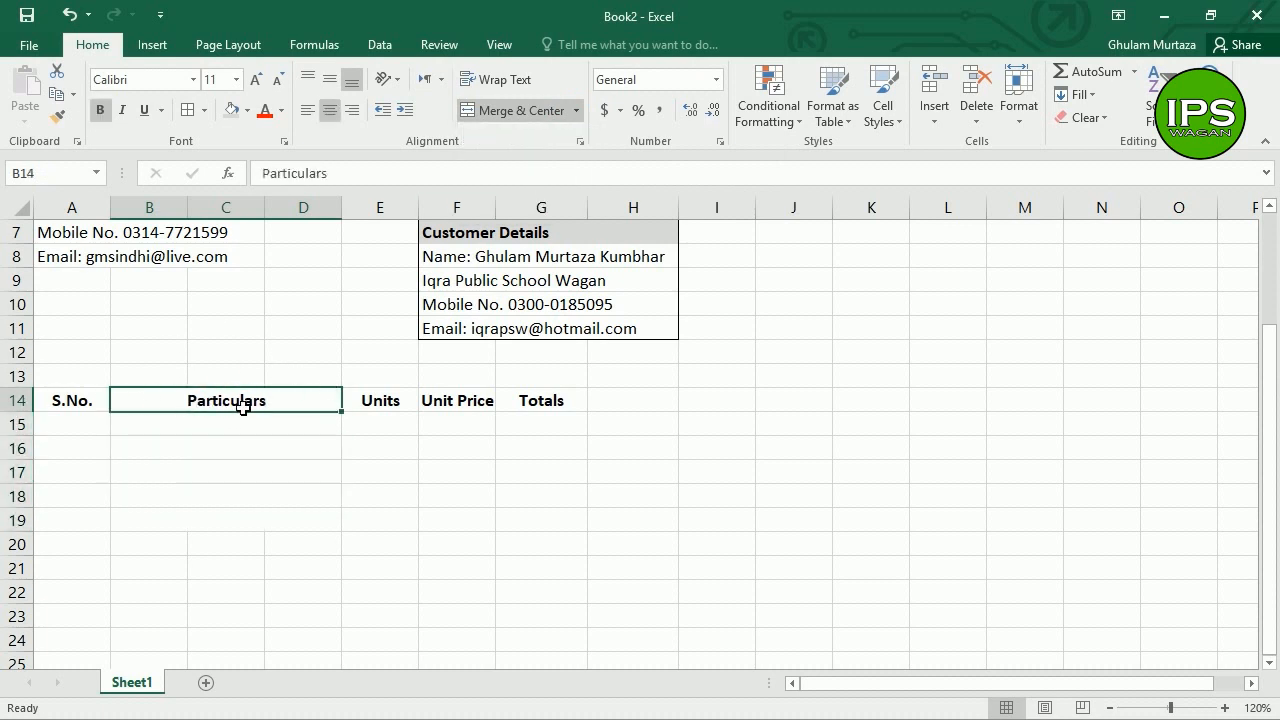
pyautogui.click(234, 452)
pyautogui.click(230, 496)
# Step: Merge G14:H19 across each row for Totals and widen column F to fit Unit Price
pyautogui.moveTo(531, 403); pyautogui.dragTo(619, 517)
pyautogui.click(582, 110)
pyautogui.click(549, 164)
pyautogui.click(416, 447)
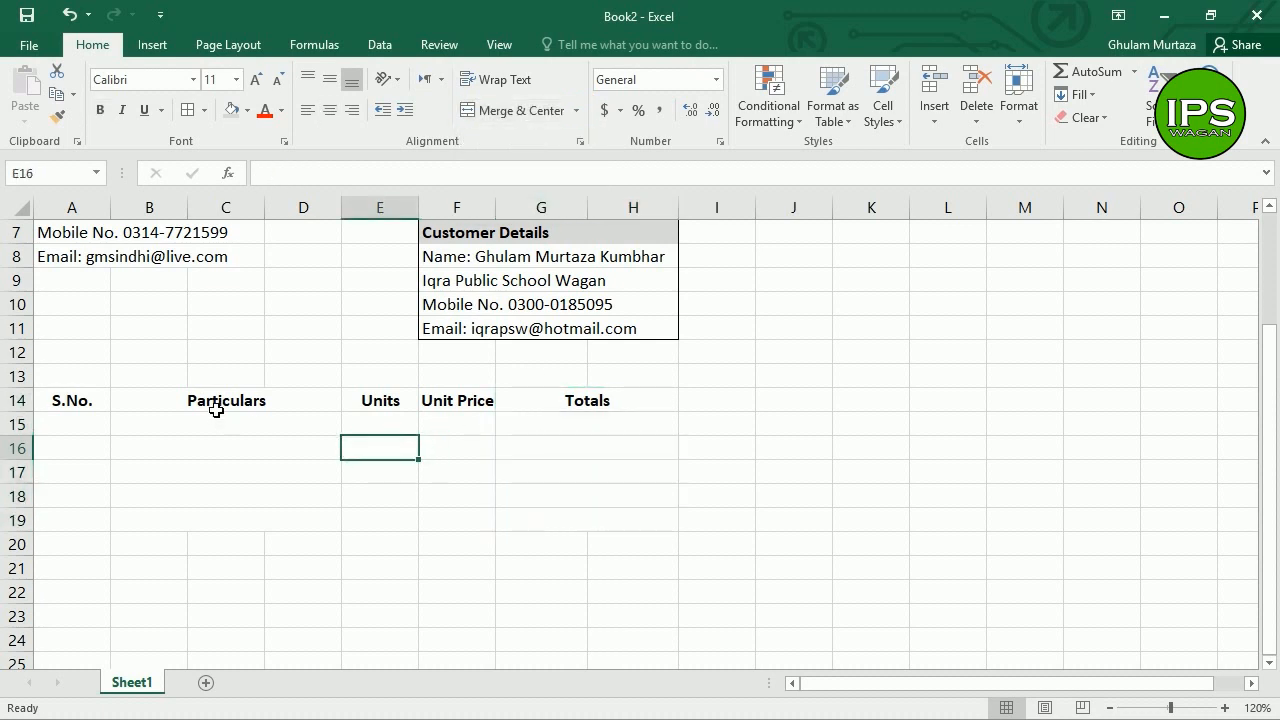
pyautogui.moveTo(502, 218); pyautogui.dragTo(529, 218)
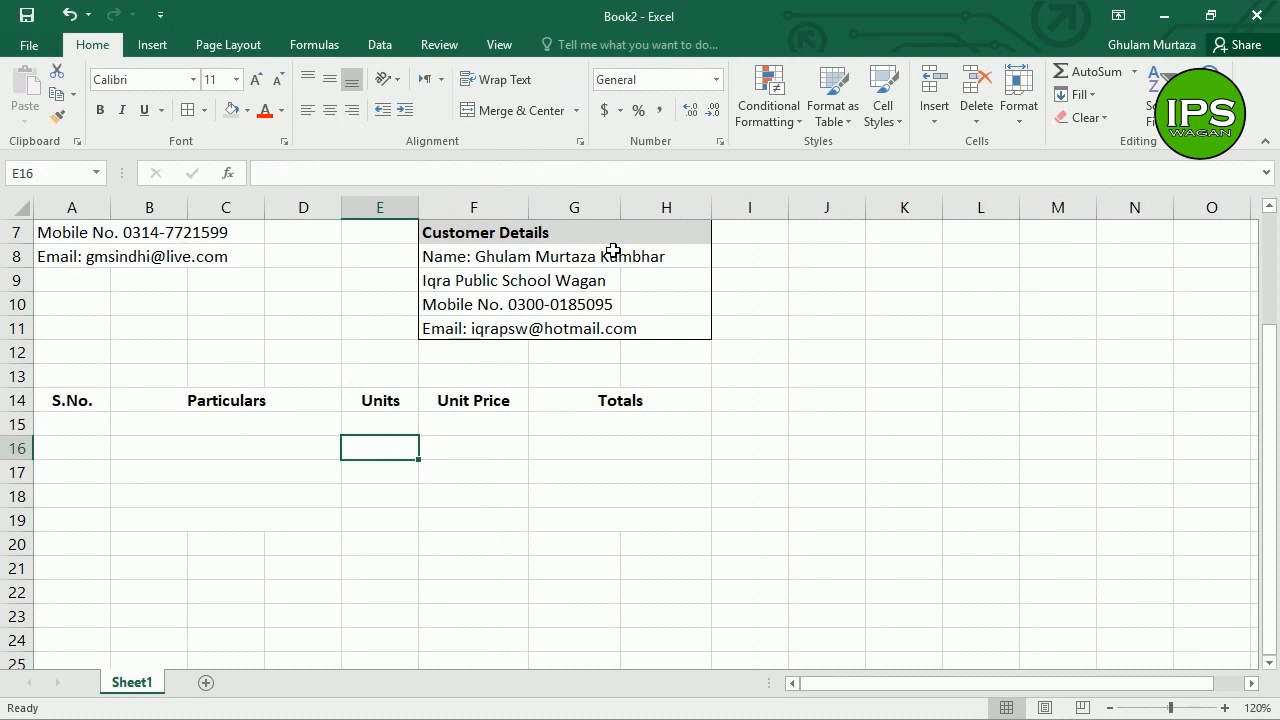
pyautogui.click(80, 435)
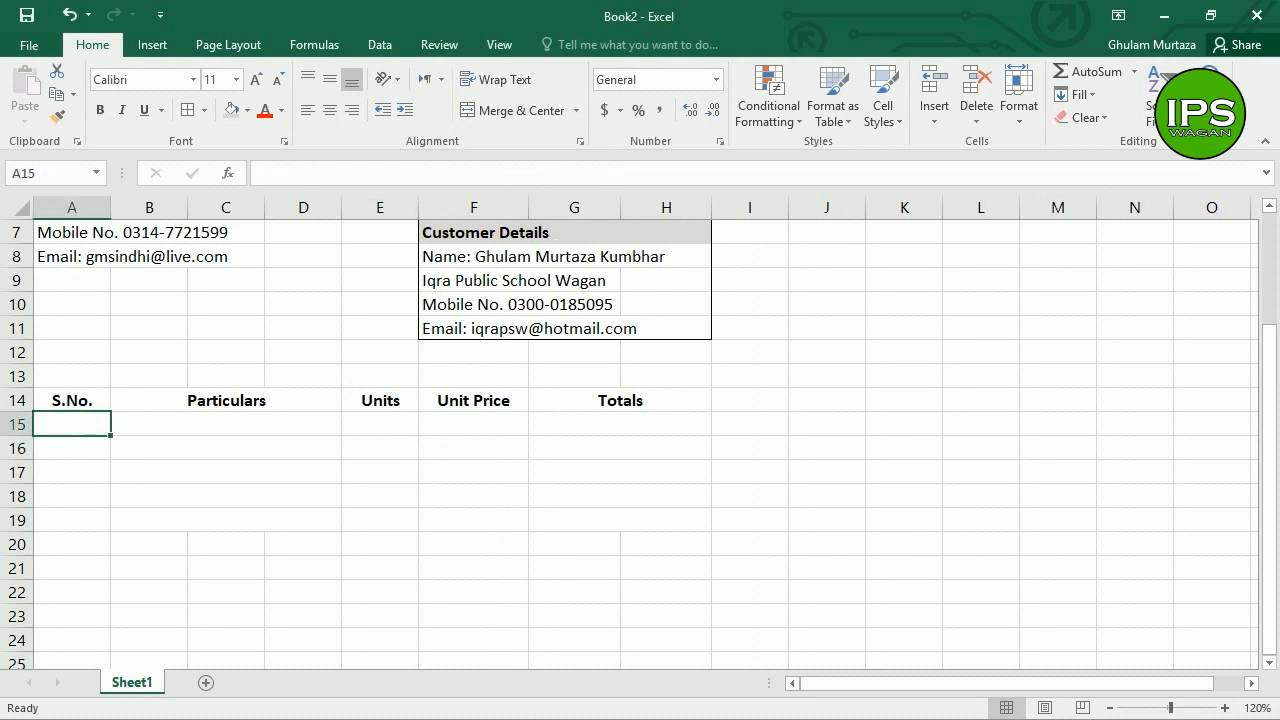
# Step: Give the A14:H14 heading row an outline border with vertical inside lines
pyautogui.moveTo(96, 404); pyautogui.dragTo(582, 407)
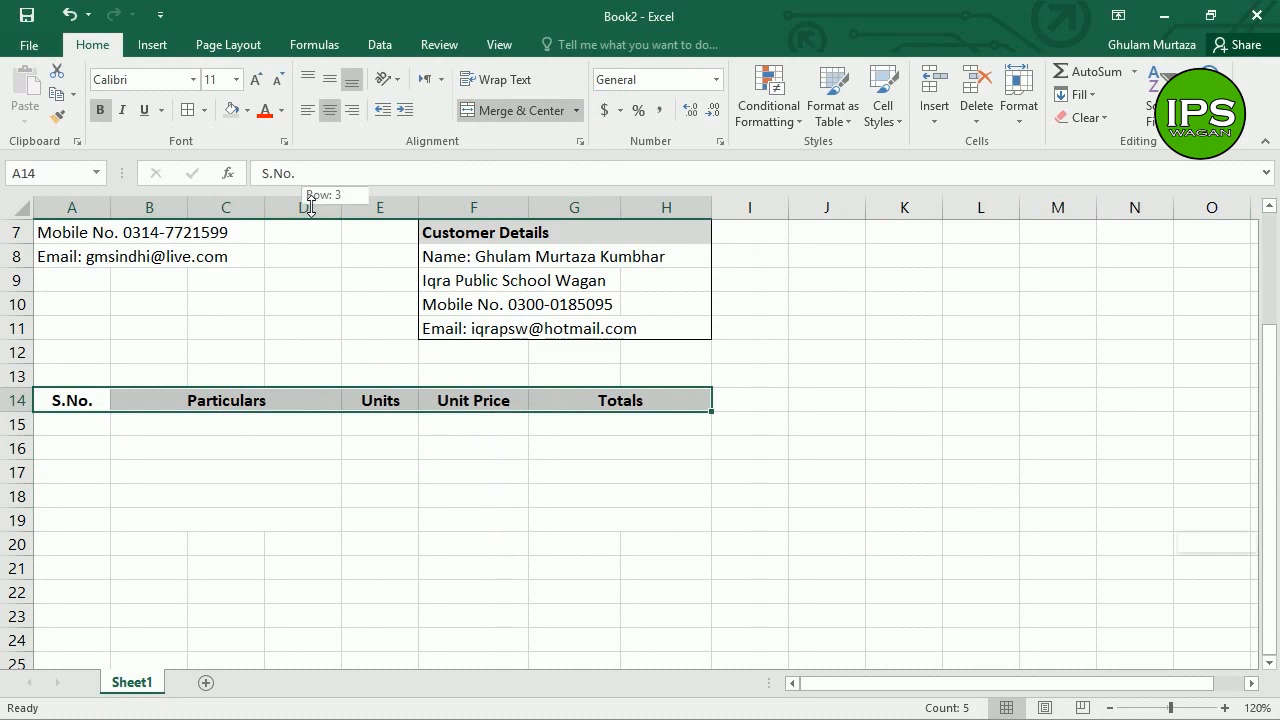
pyautogui.hotkey('ctrl', '1')
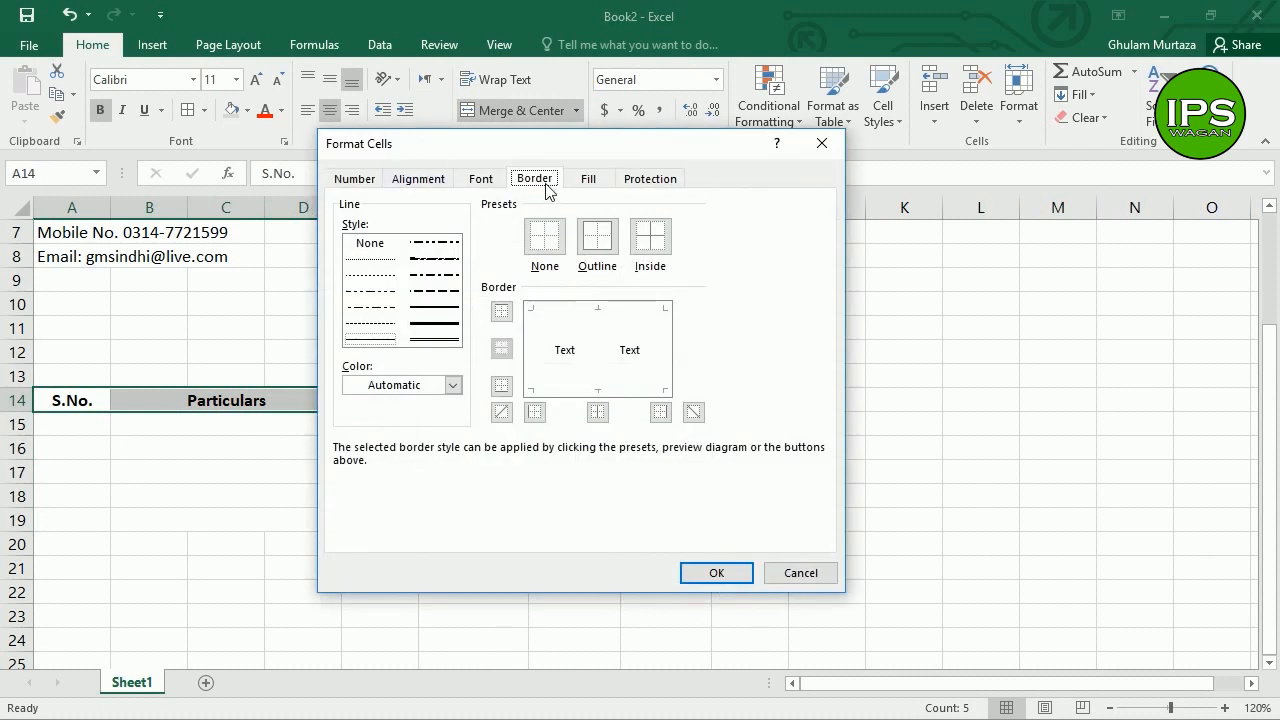
pyautogui.click(596, 240)
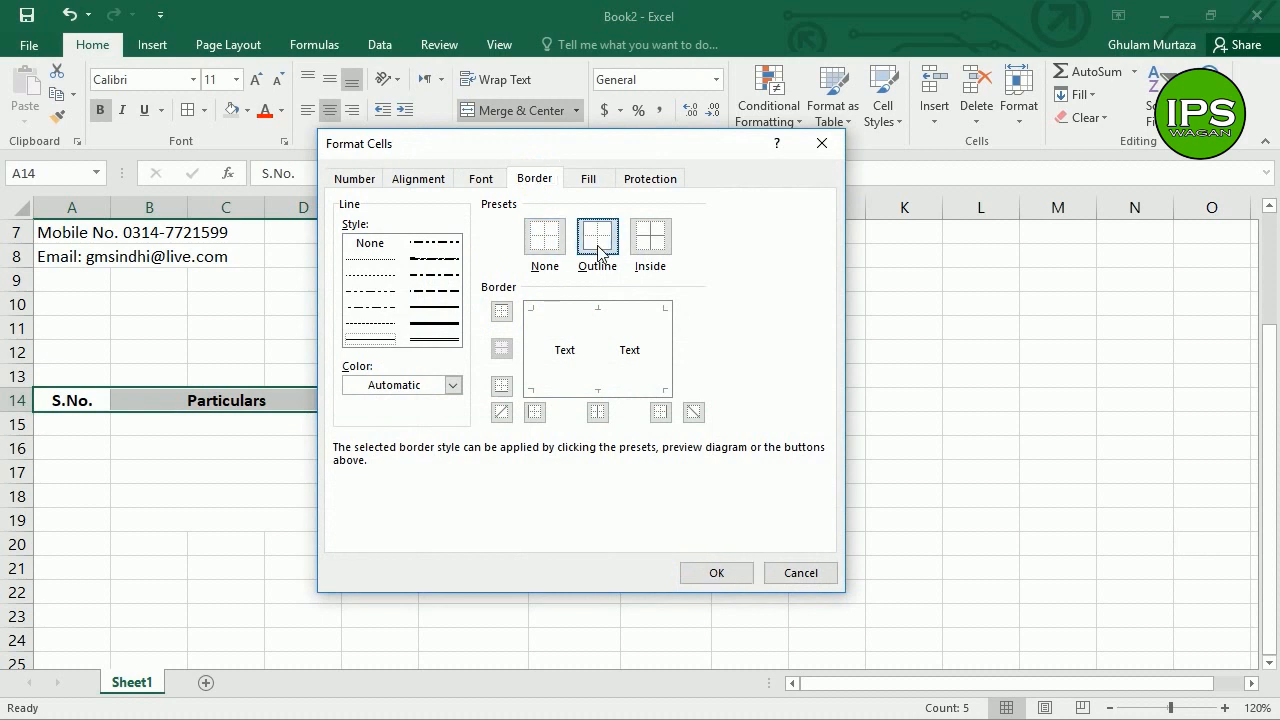
pyautogui.click(598, 412)
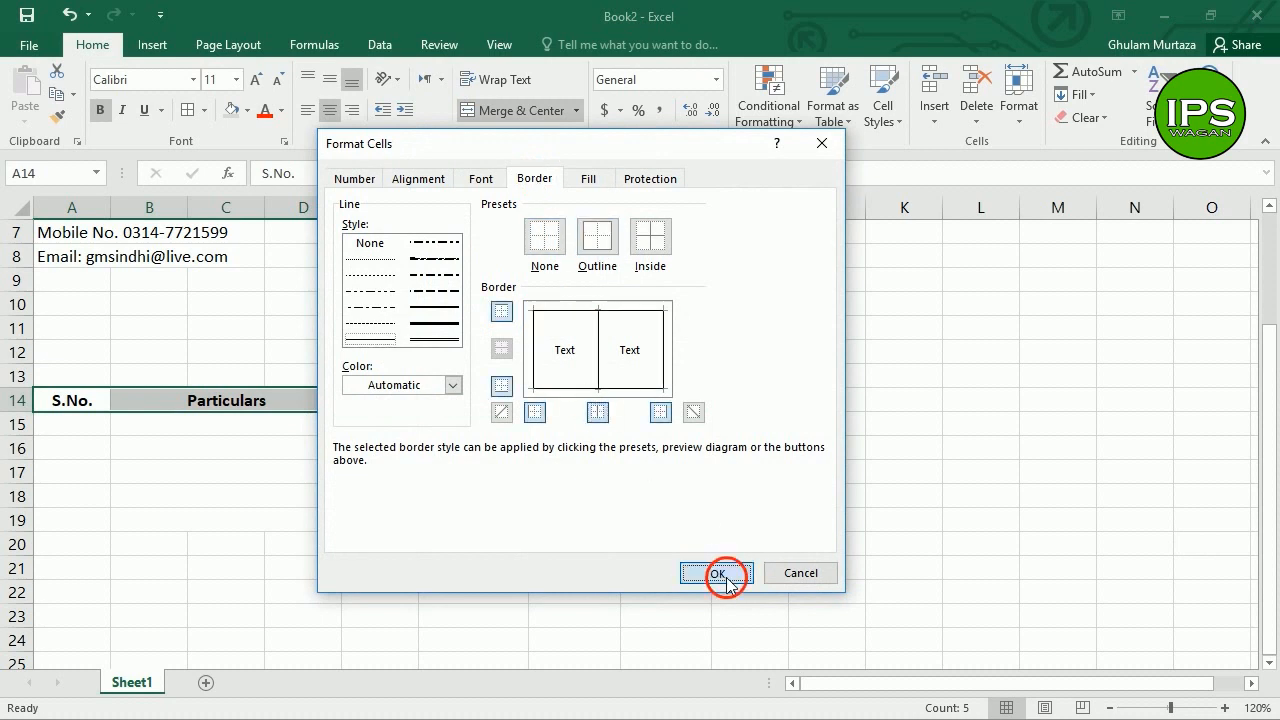
pyautogui.click(720, 576)
pyautogui.click(408, 474)
# Step: Apply an outline border with vertical column dividers to the empty item rows 15–19
pyautogui.moveTo(94, 426); pyautogui.dragTo(601, 540)
pyautogui.hotkey('ctrl', '1')
pyautogui.click(597, 236)
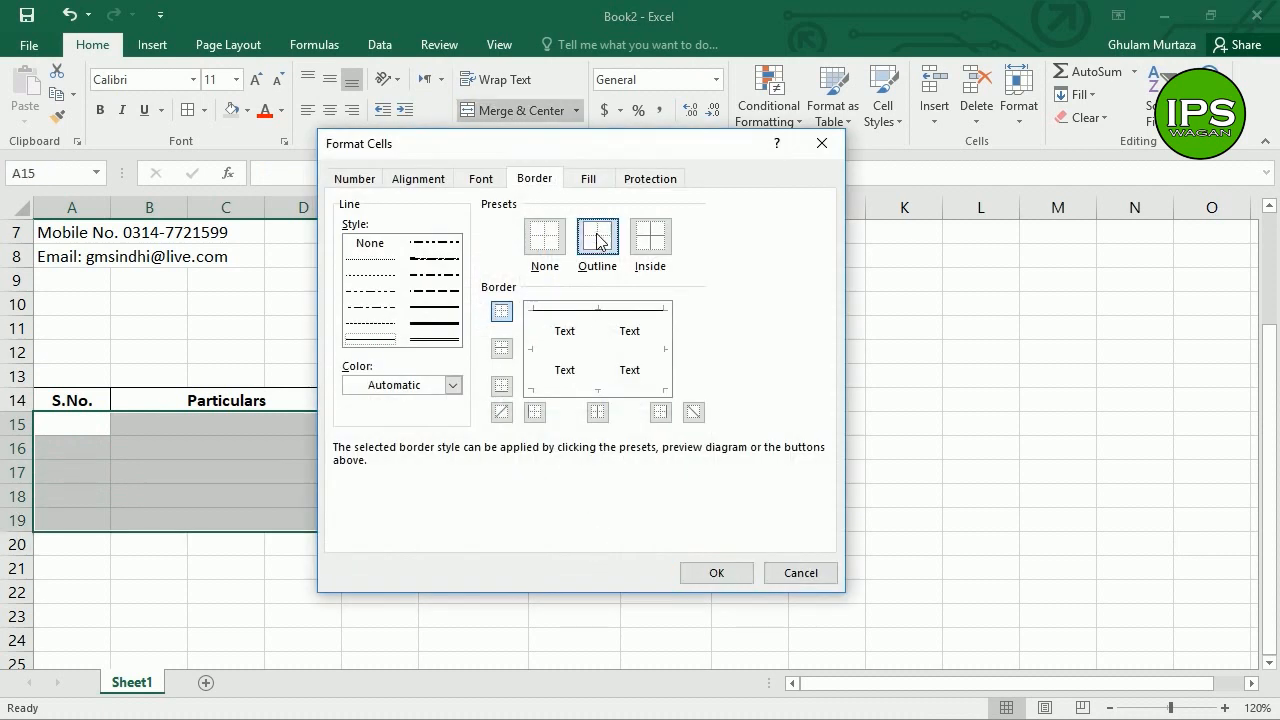
pyautogui.click(597, 412)
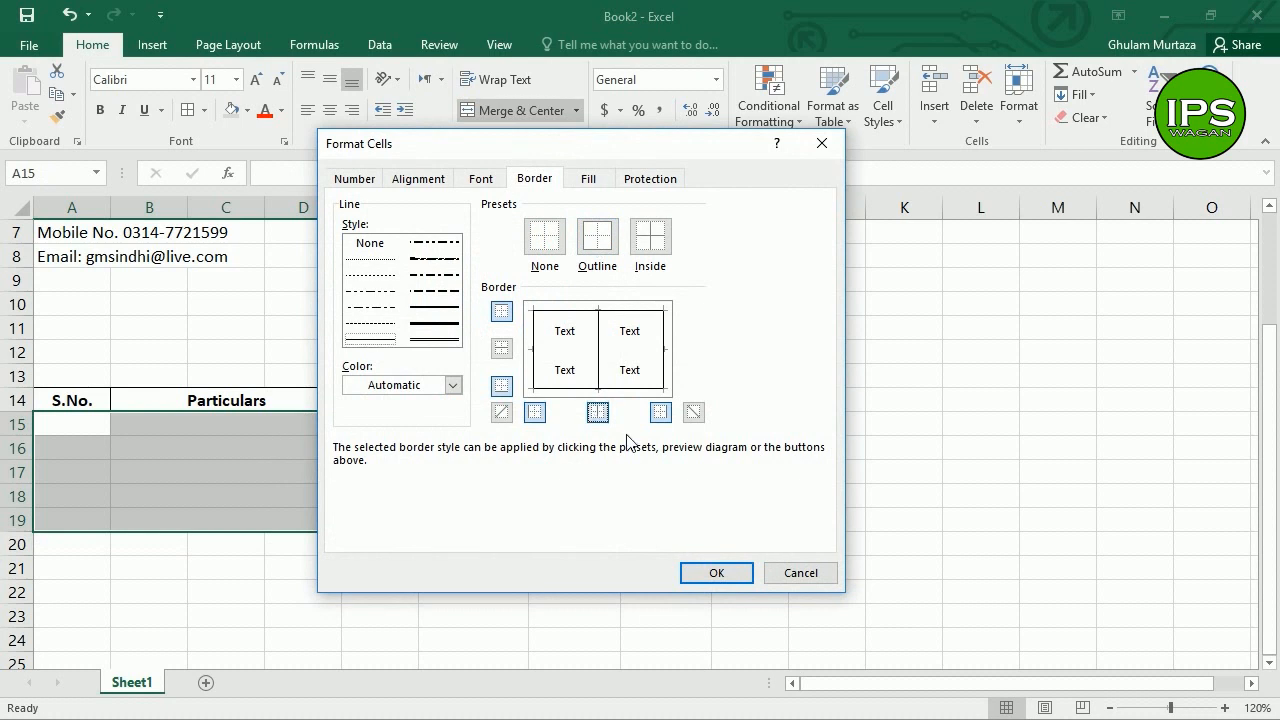
pyautogui.click(718, 570)
pyautogui.click(80, 424)
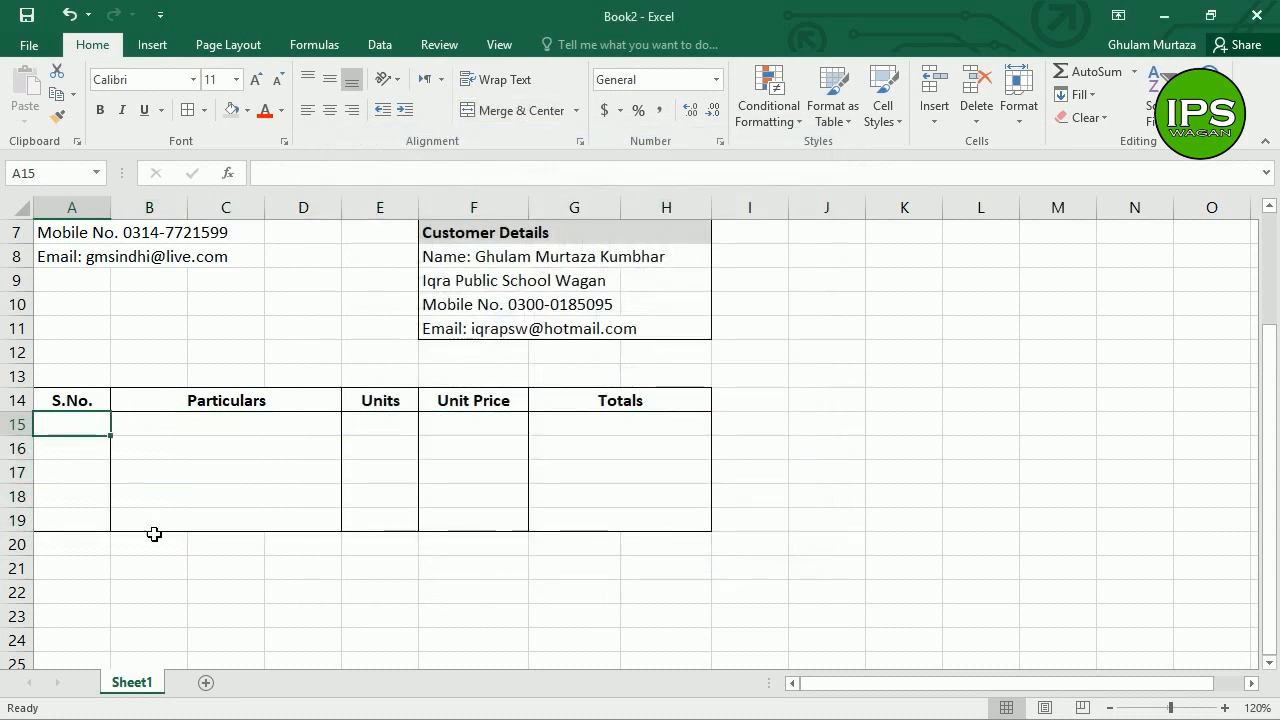
# Step: Enter 1, System Unit, 2 and 12000 across row 15
pyautogui.write('1')
pyautogui.press('Tab')
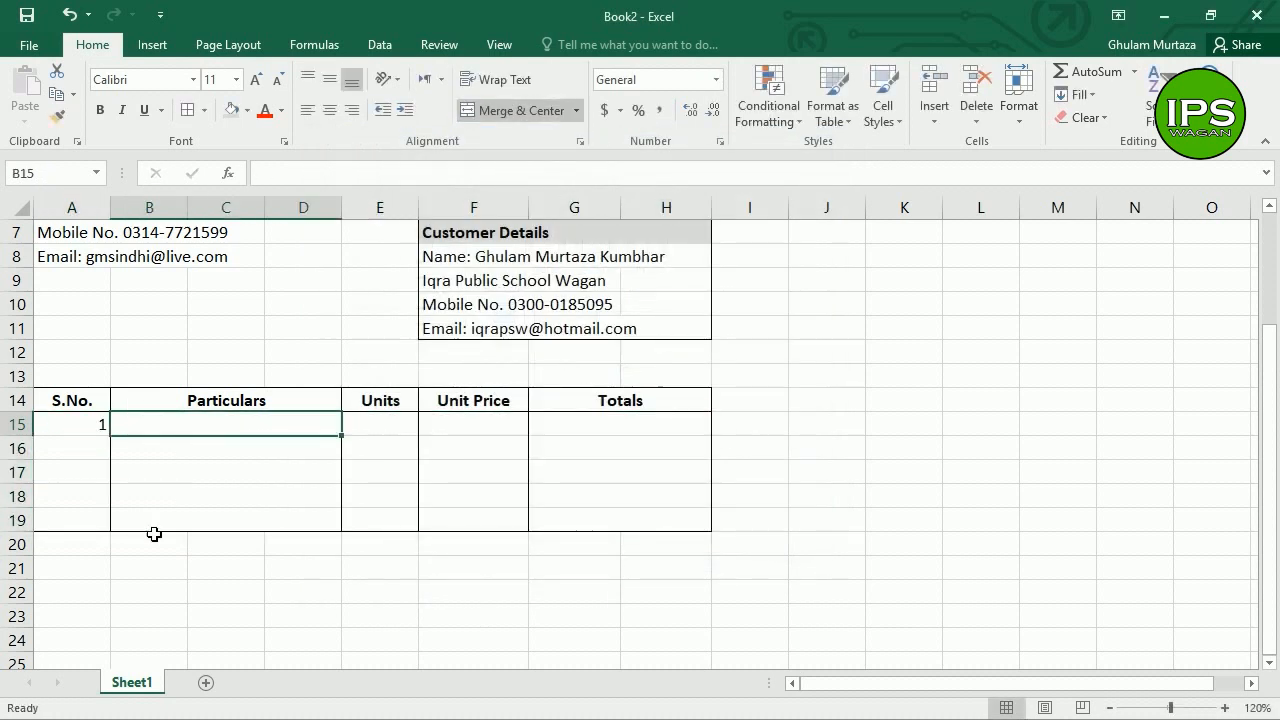
pyautogui.write('System')
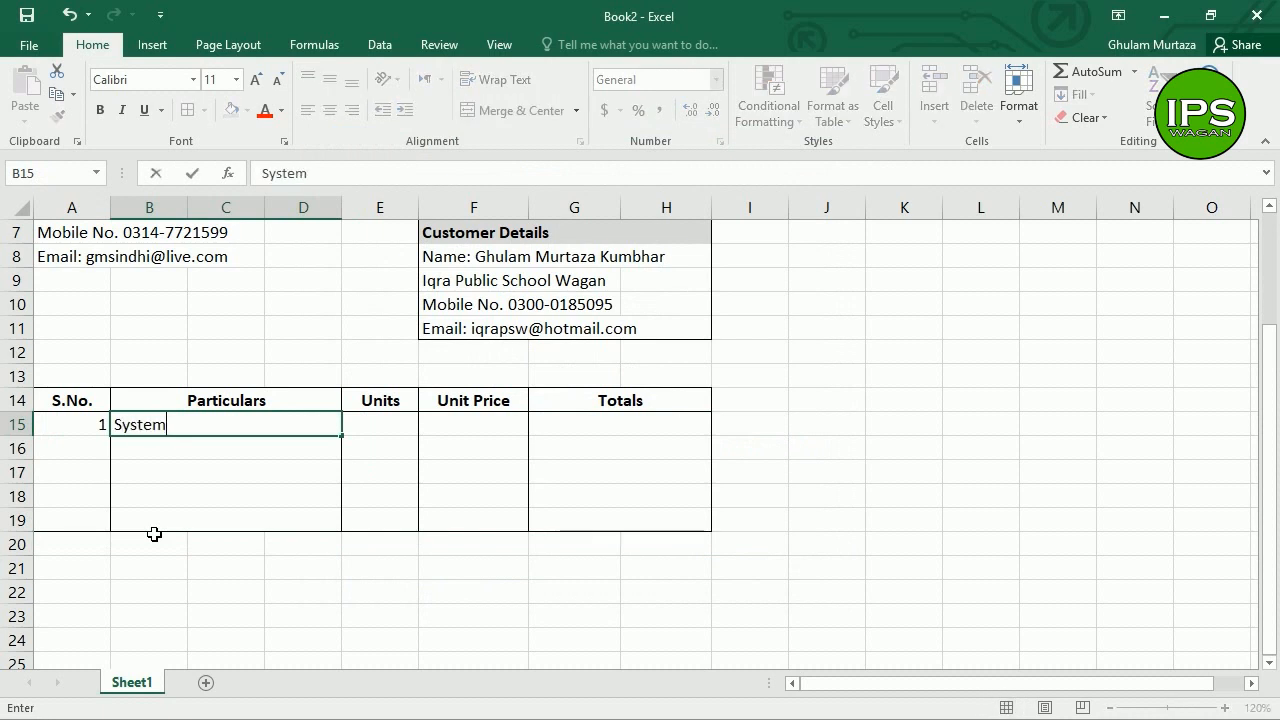
pyautogui.write(' Unit')
pyautogui.press('Tab')
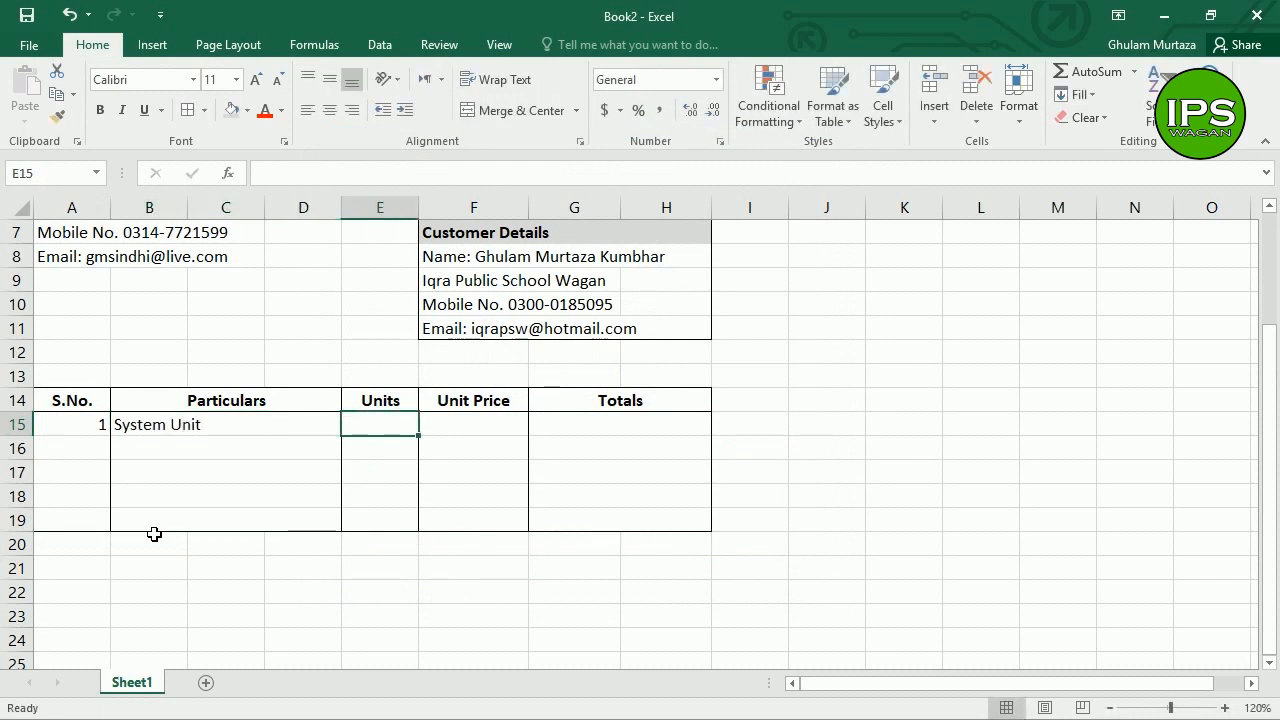
pyautogui.write('2')
pyautogui.press('Tab')
pyautogui.write('12000')
pyautogui.press('Tab')
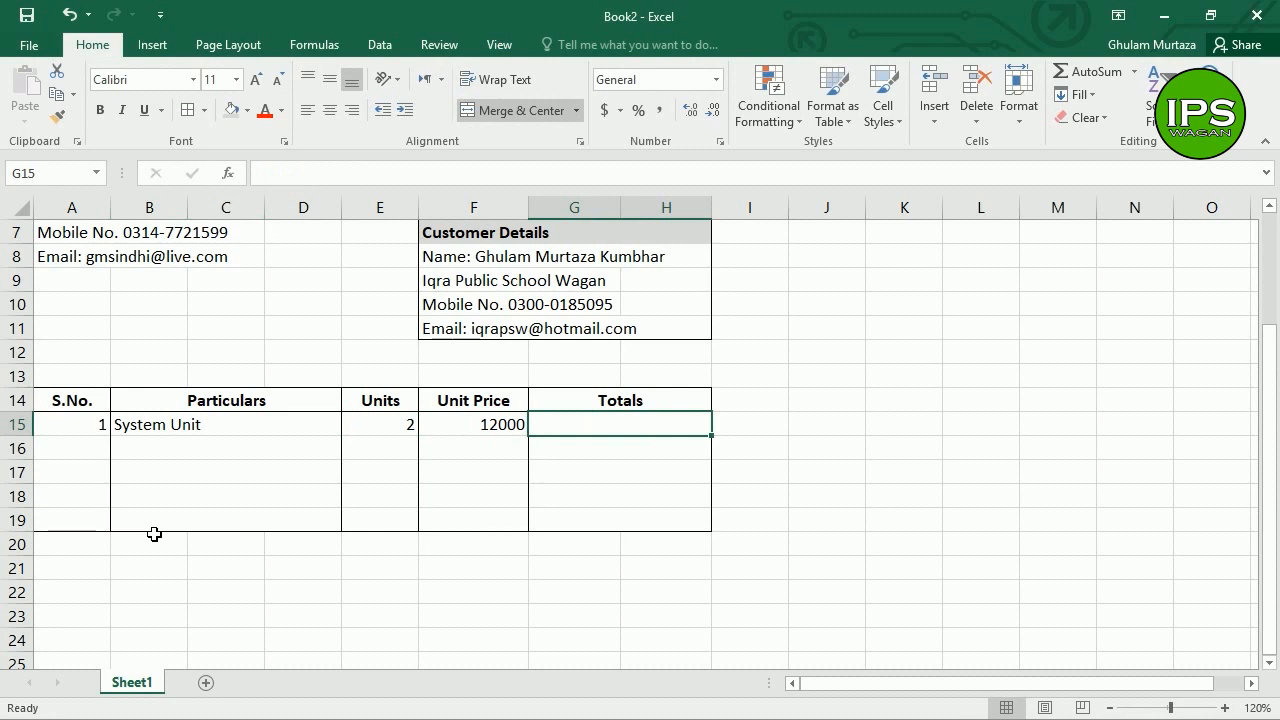
# Step: Enter =SUM(E15*F15) in G15 so the System Unit total shows 24000
pyautogui.write('=sum(')
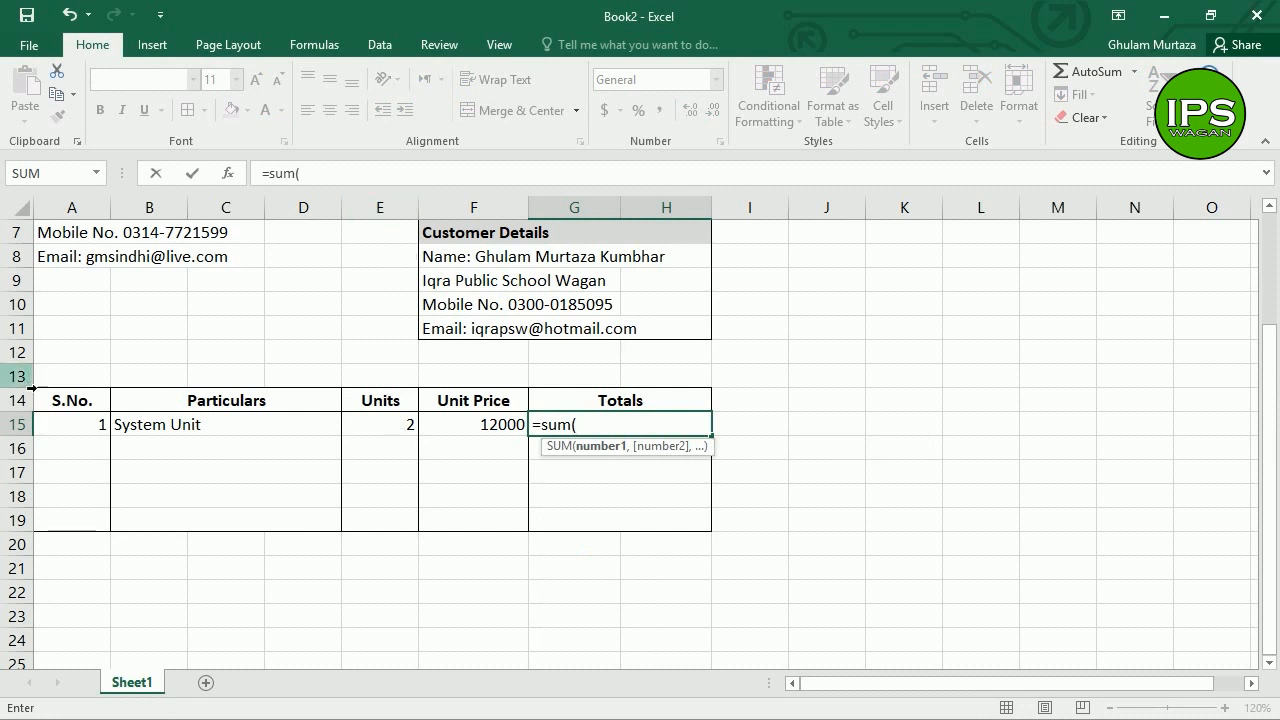
pyautogui.click(384, 428)
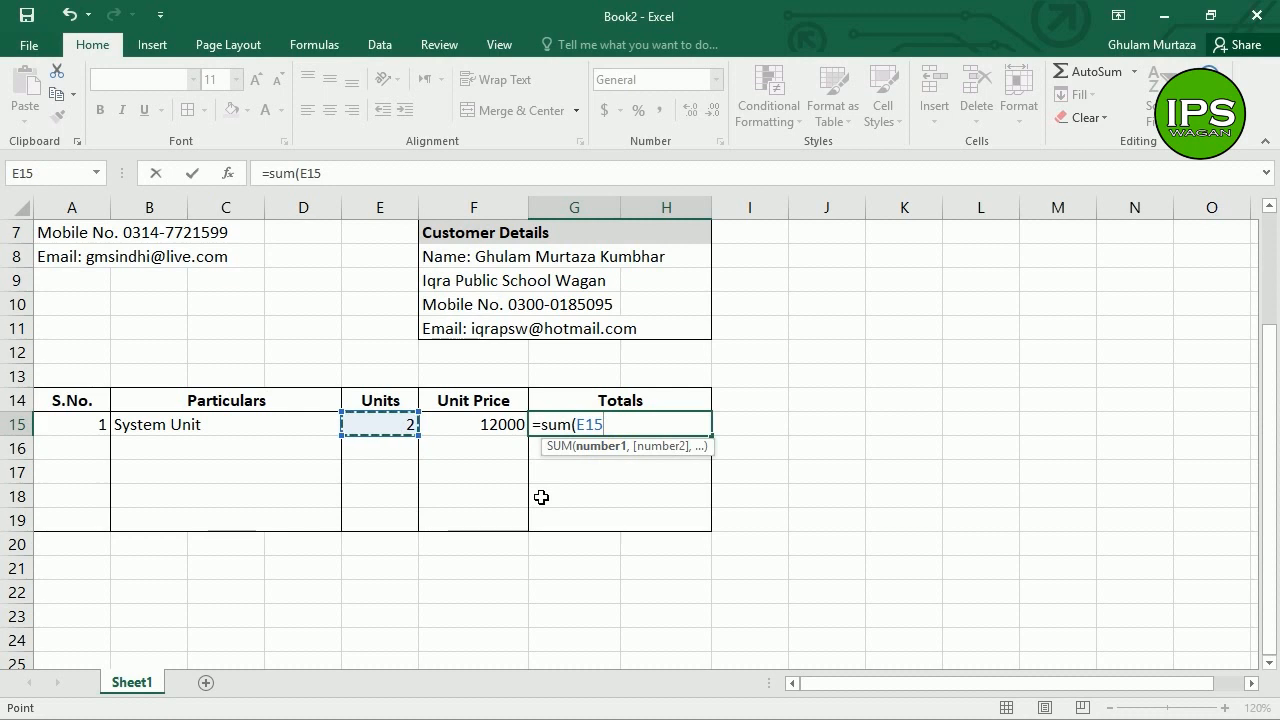
pyautogui.write('*')
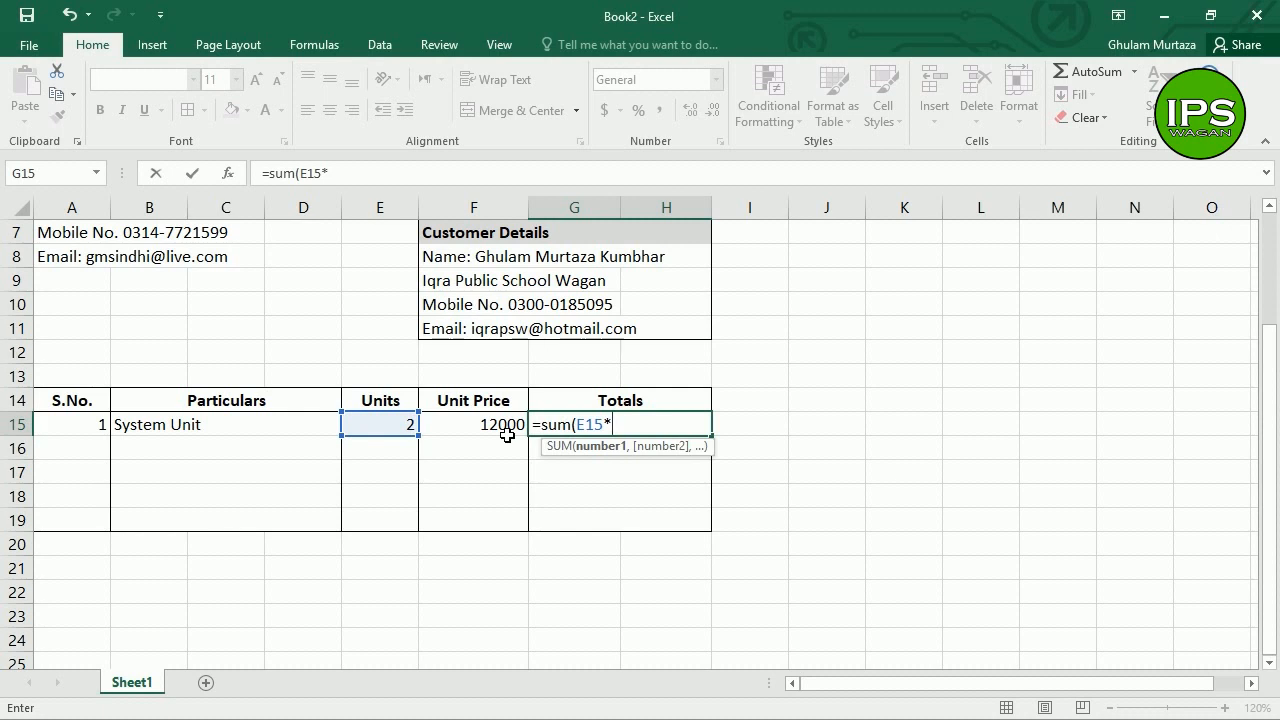
pyautogui.click(507, 430)
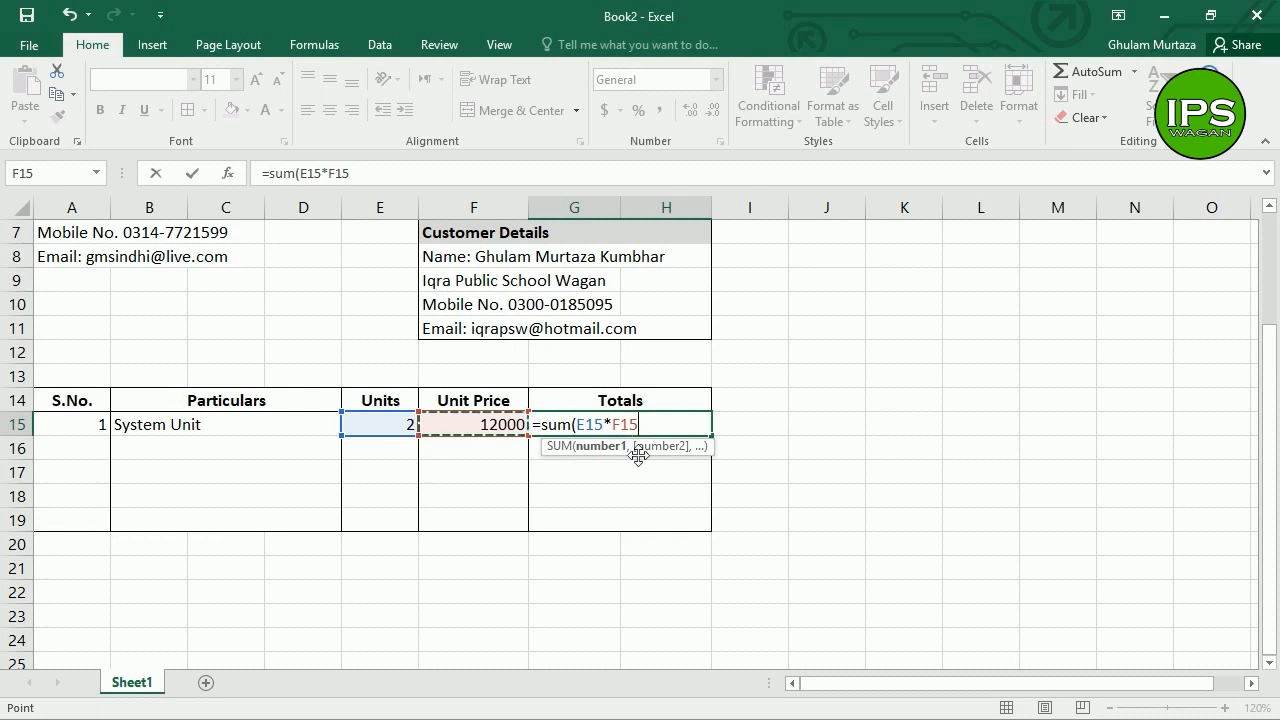
pyautogui.write(')')
pyautogui.press('Return')
pyautogui.press('Up')
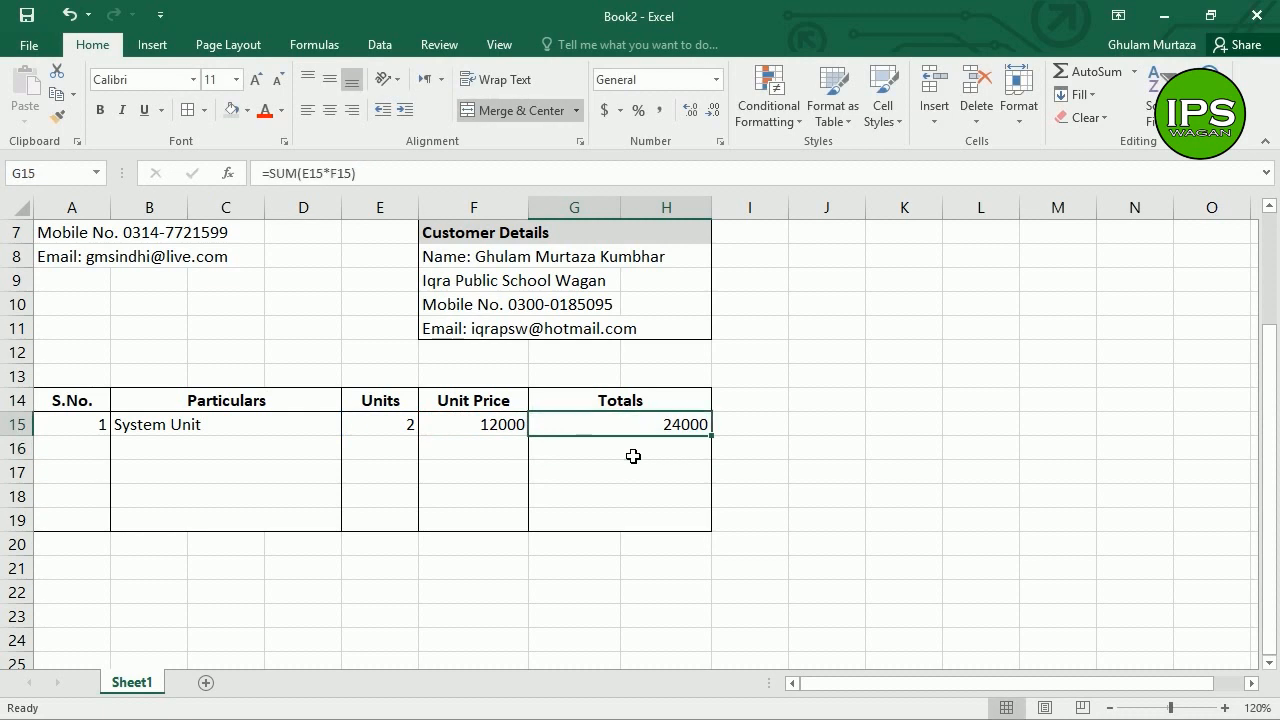
pyautogui.press('Down')
pyautogui.press('Left')
pyautogui.press('Left')
pyautogui.press('Left')
pyautogui.press('Left')
pyautogui.press('Left')
pyautogui.press('Left')
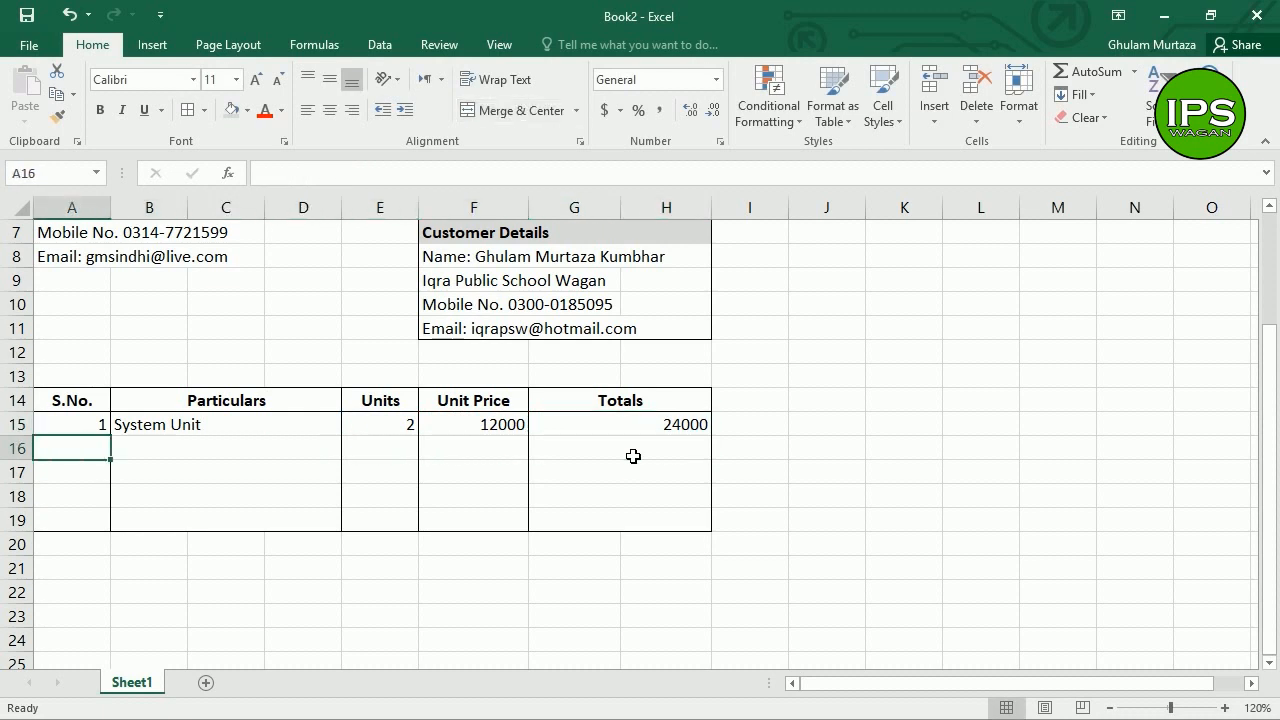
# Step: Enter 2, LCD Monitor, 2 and 7000 across row 16
pyautogui.write('2')
pyautogui.press('Tab')
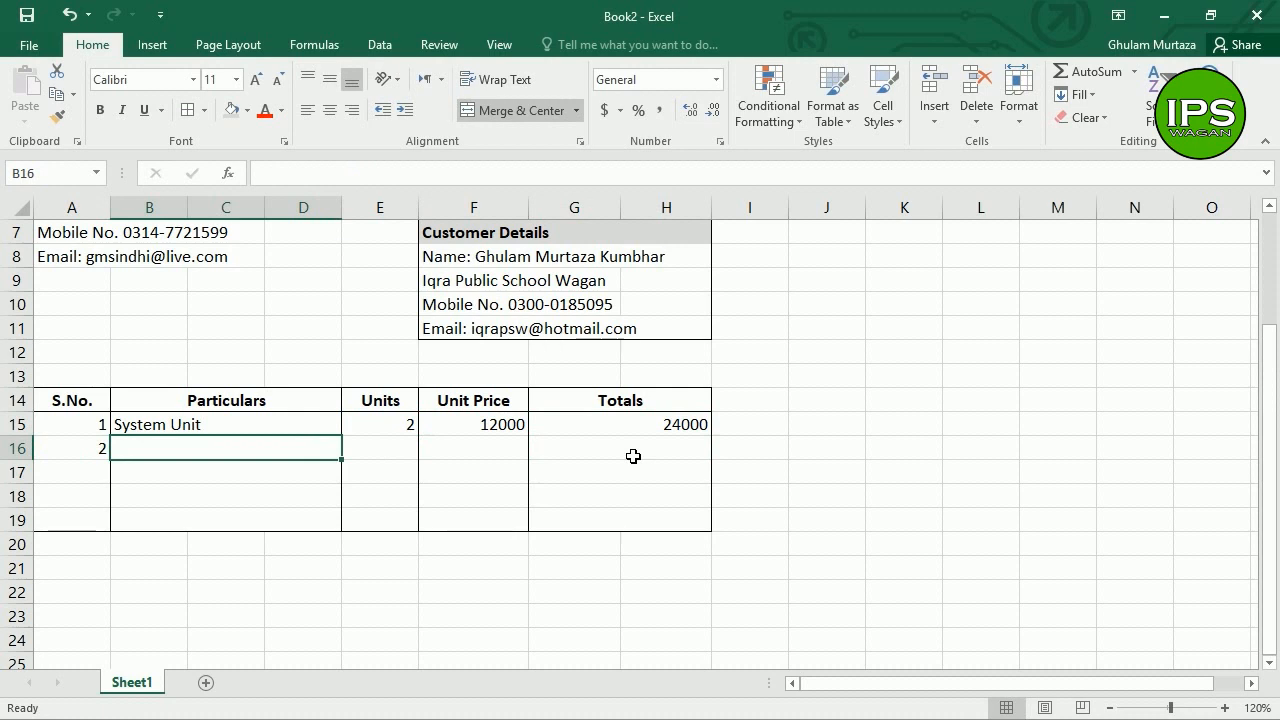
pyautogui.write('LCD Monitor')
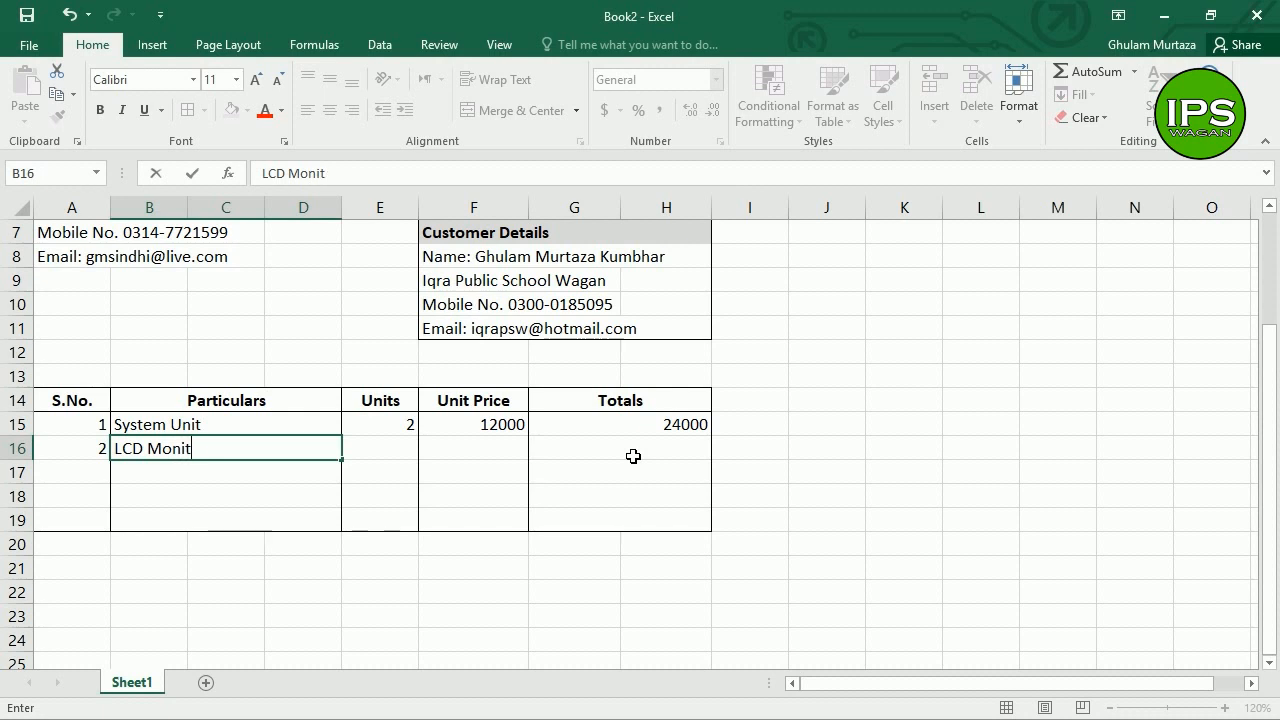
pyautogui.press('Tab')
pyautogui.write('2')
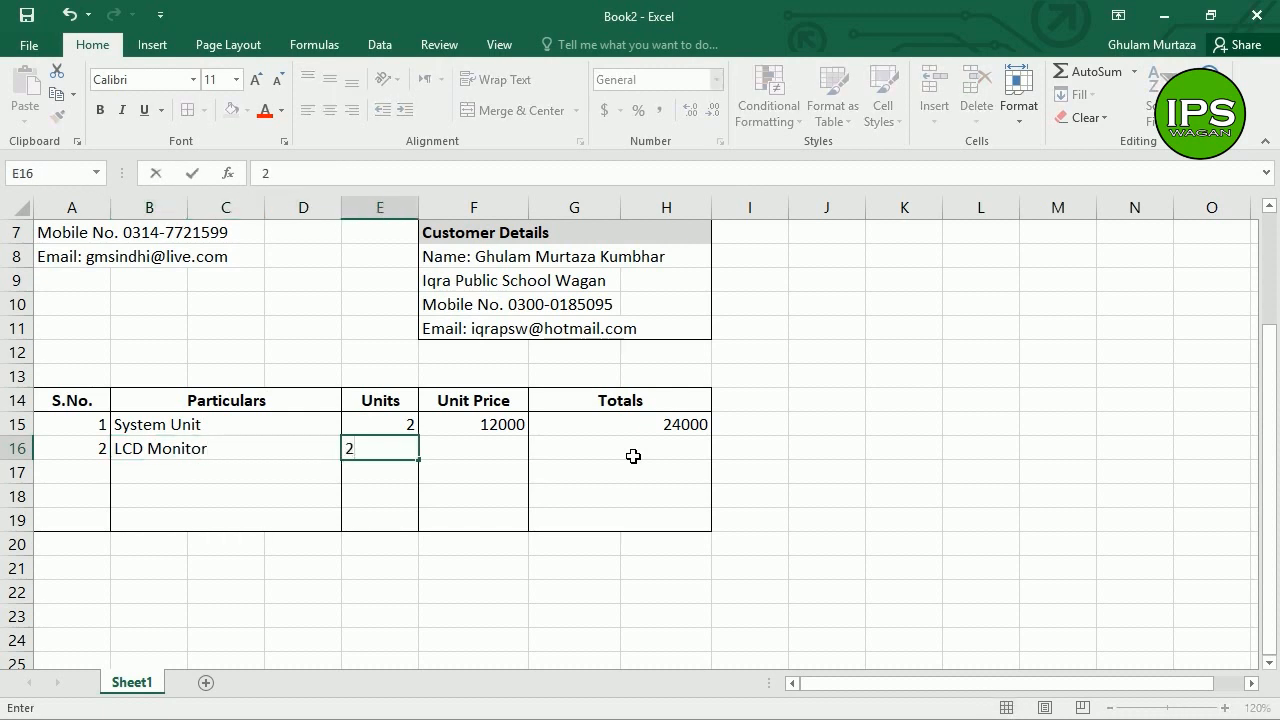
pyautogui.press('Tab')
pyautogui.write('7000')
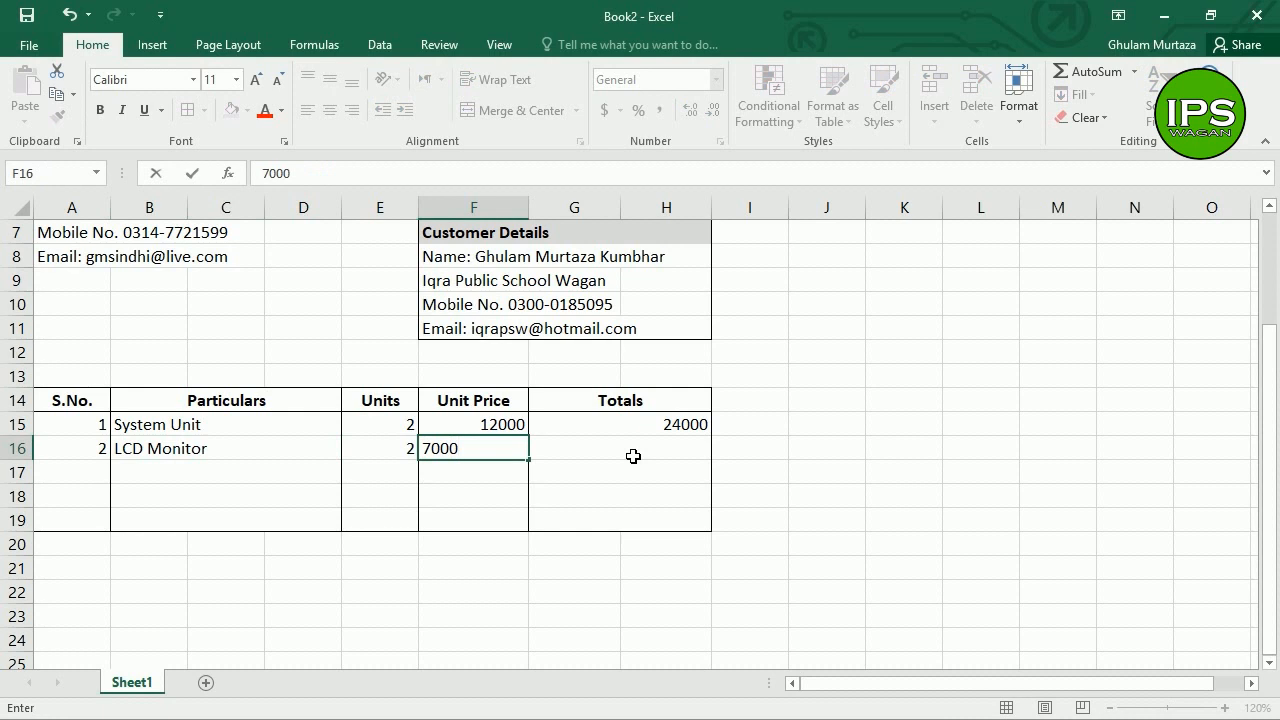
pyautogui.press('Tab')
# Step: Enter =SUM(E16*F16) in G16 so the LCD Monitor total shows 14000
pyautogui.write('=su')
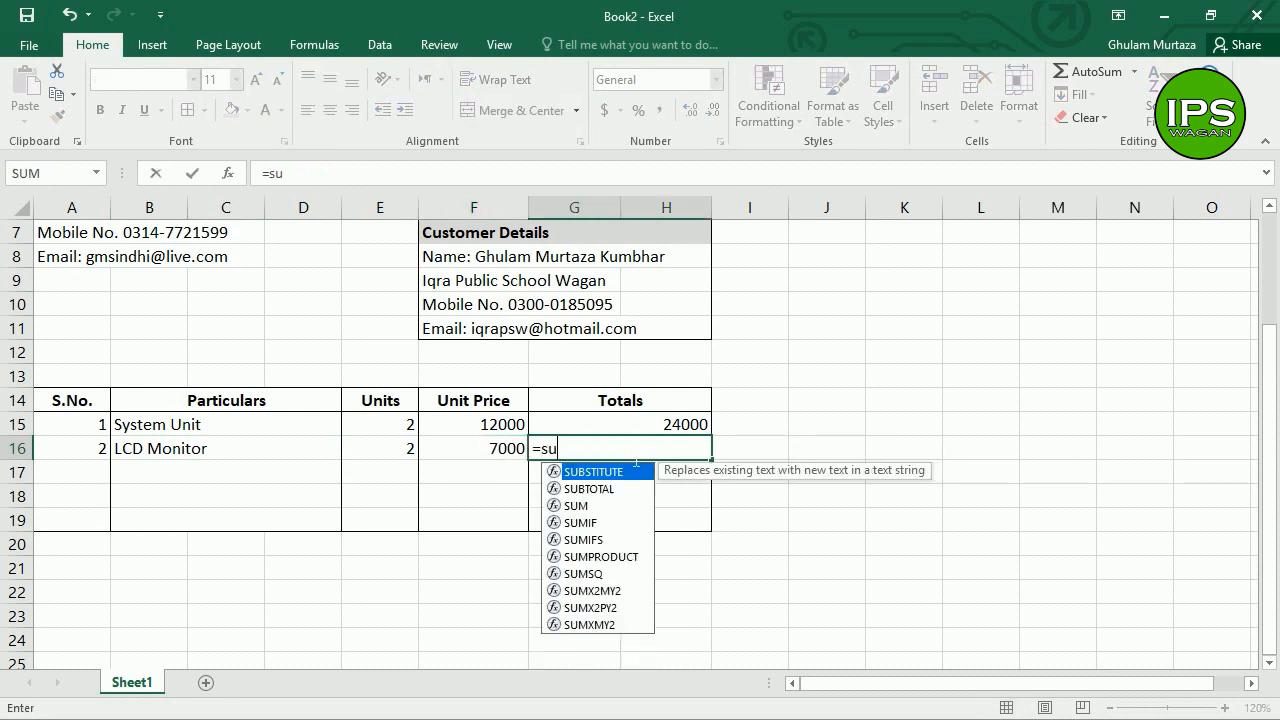
pyautogui.write('m(')
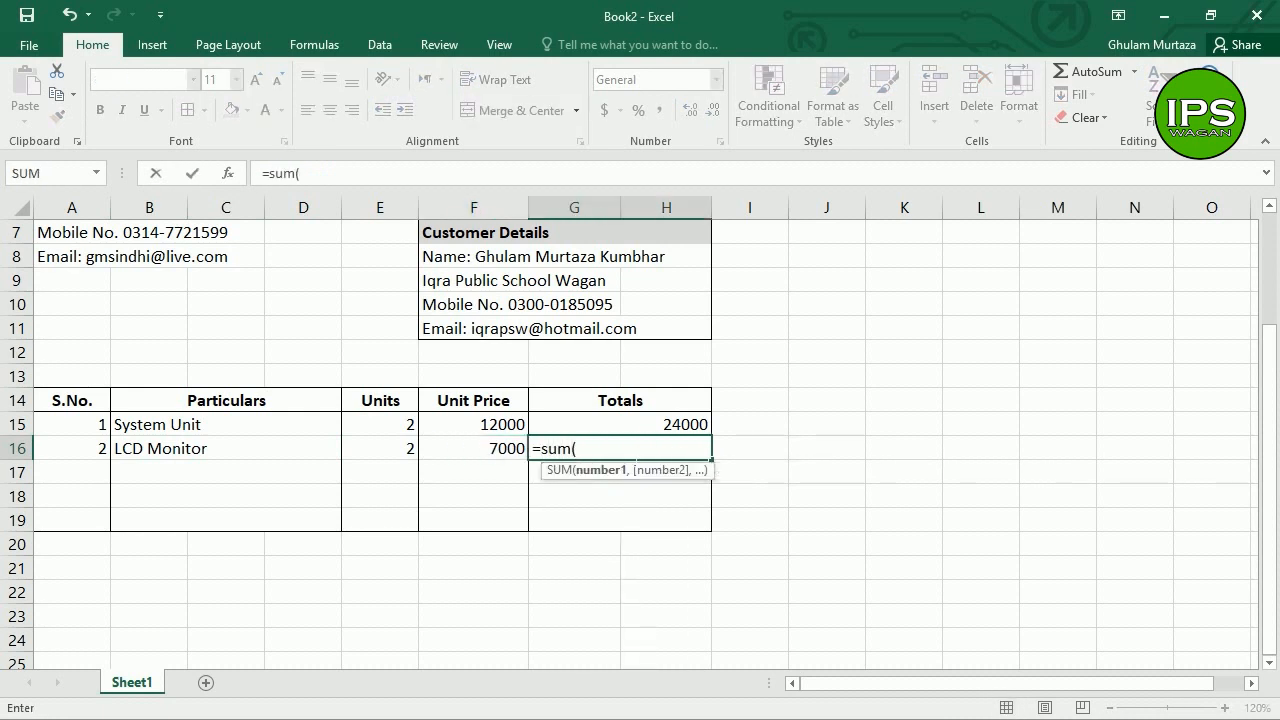
pyautogui.click(413, 453)
pyautogui.write('*')
pyautogui.click(496, 459)
pyautogui.write(')')
pyautogui.press('Return')
pyautogui.press('Up')
pyautogui.press('Left')
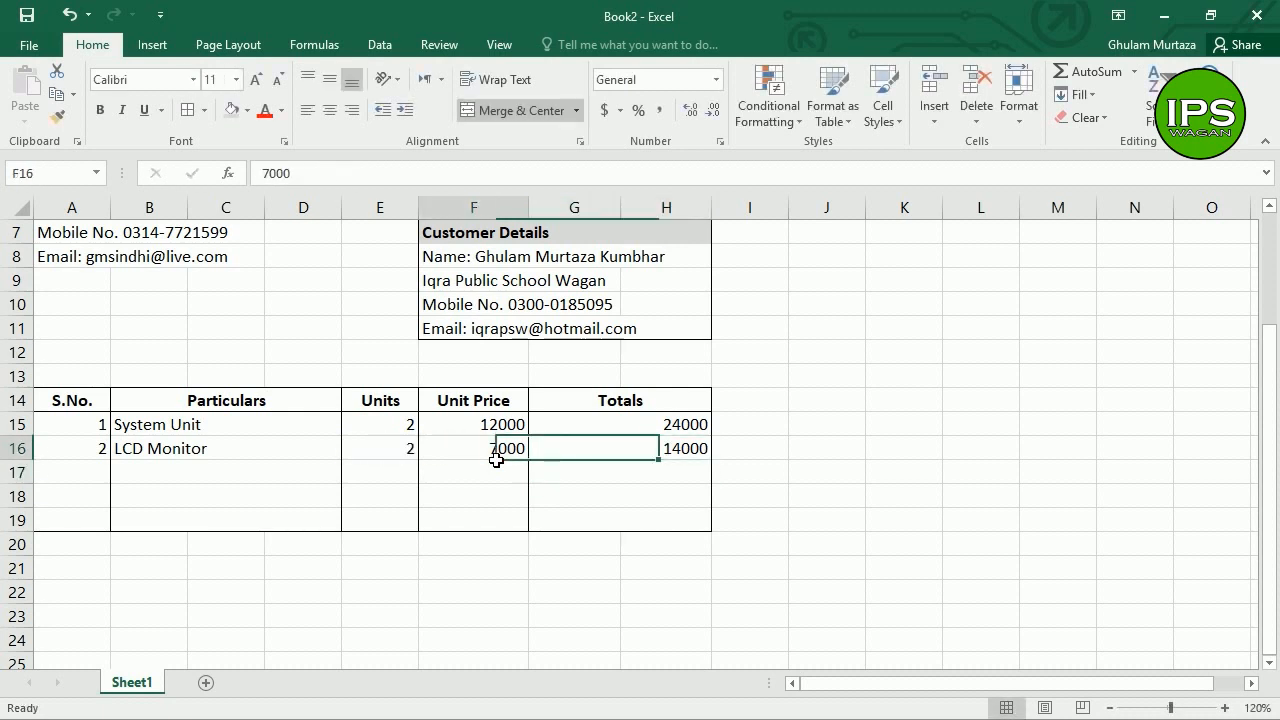
pyautogui.press('Left')
pyautogui.press('Right')
pyautogui.press('Right')
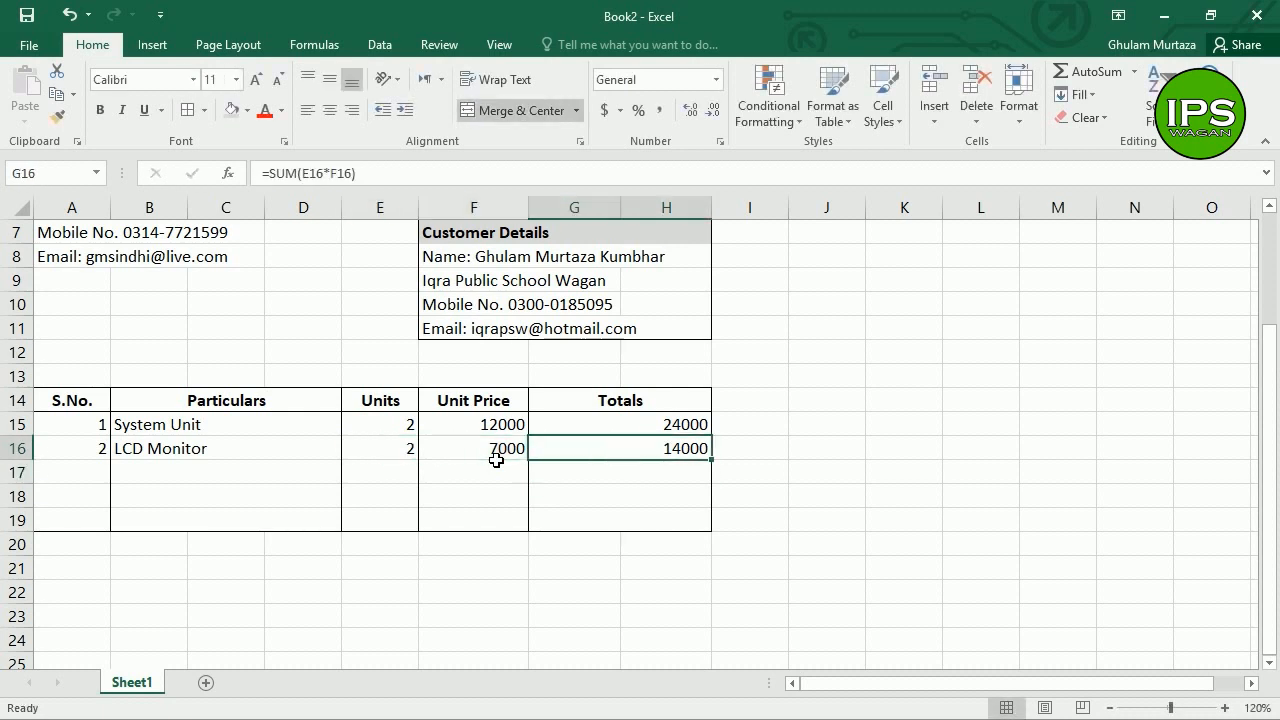
pyautogui.press('Down')
pyautogui.press('Left')
pyautogui.press('Left')
pyautogui.press('Home')
# Step: Enter 3, Microphone, 5 and 500 across row 17 and begin its =SUM total
pyautogui.write('3')
pyautogui.press('Tab')
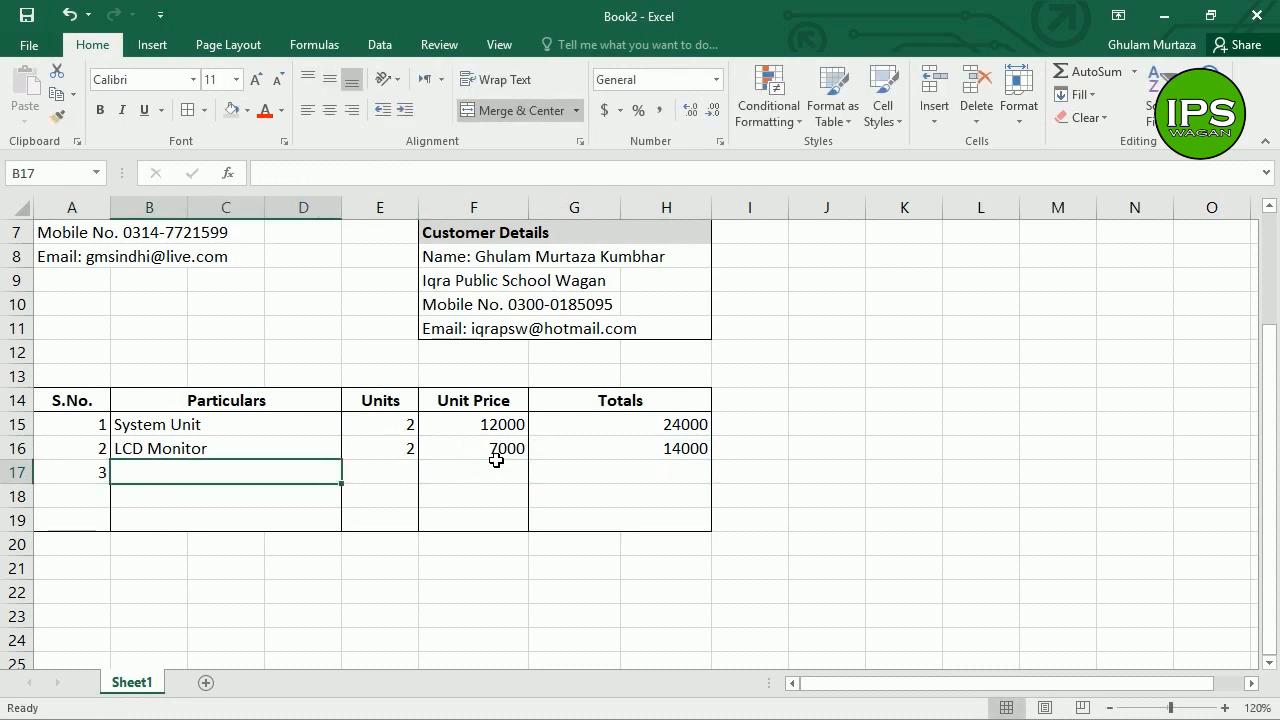
pyautogui.write('Micr')
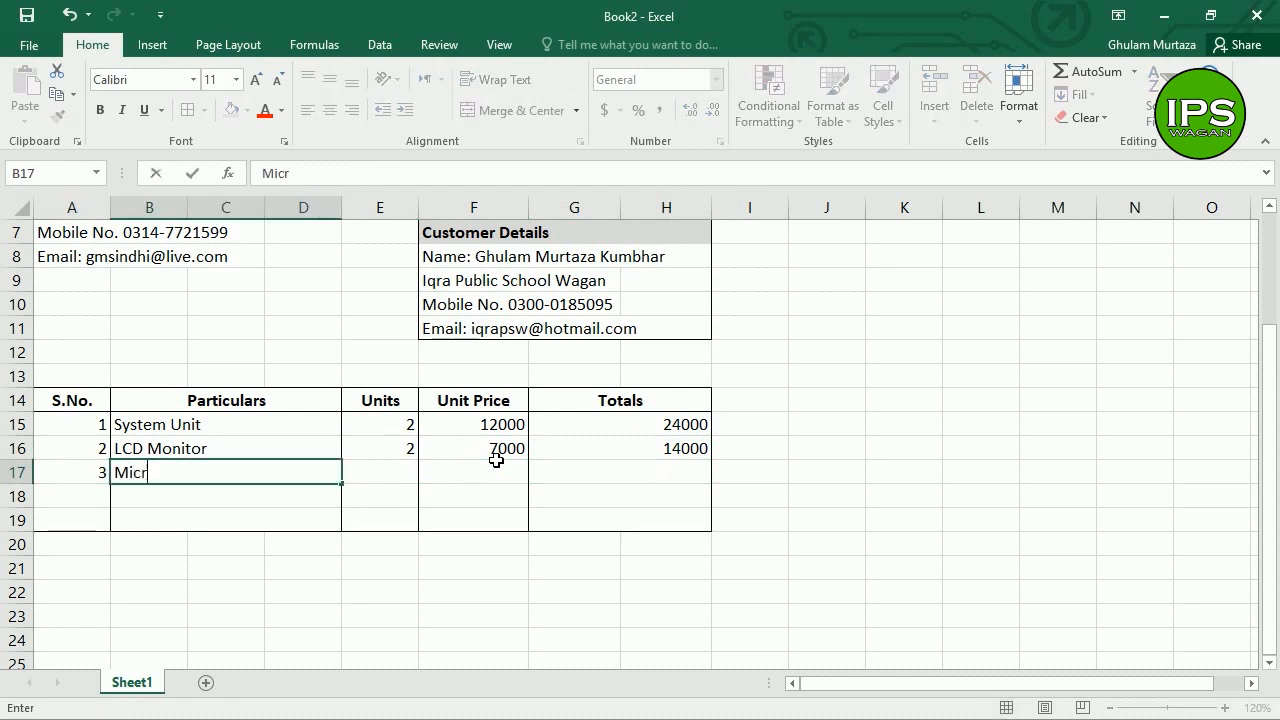
pyautogui.write('ophone')
pyautogui.press('Tab')
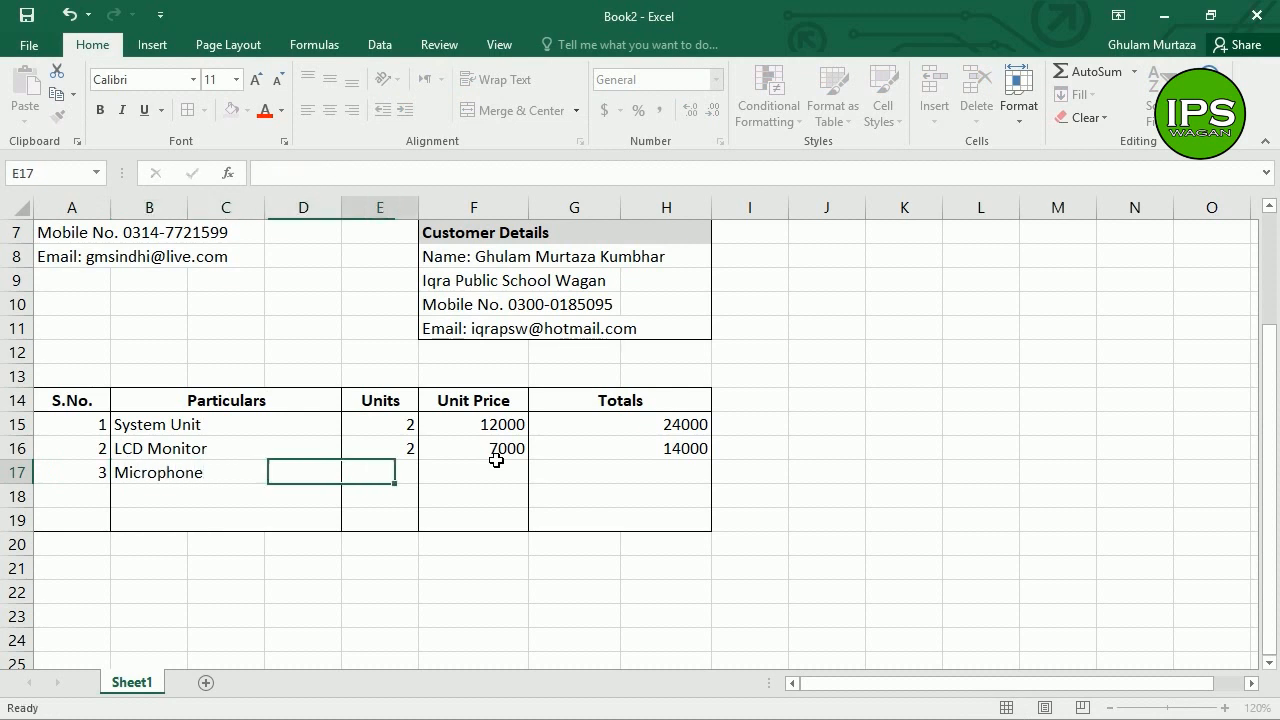
pyautogui.write('5')
pyautogui.press('Tab')
pyautogui.write('500')
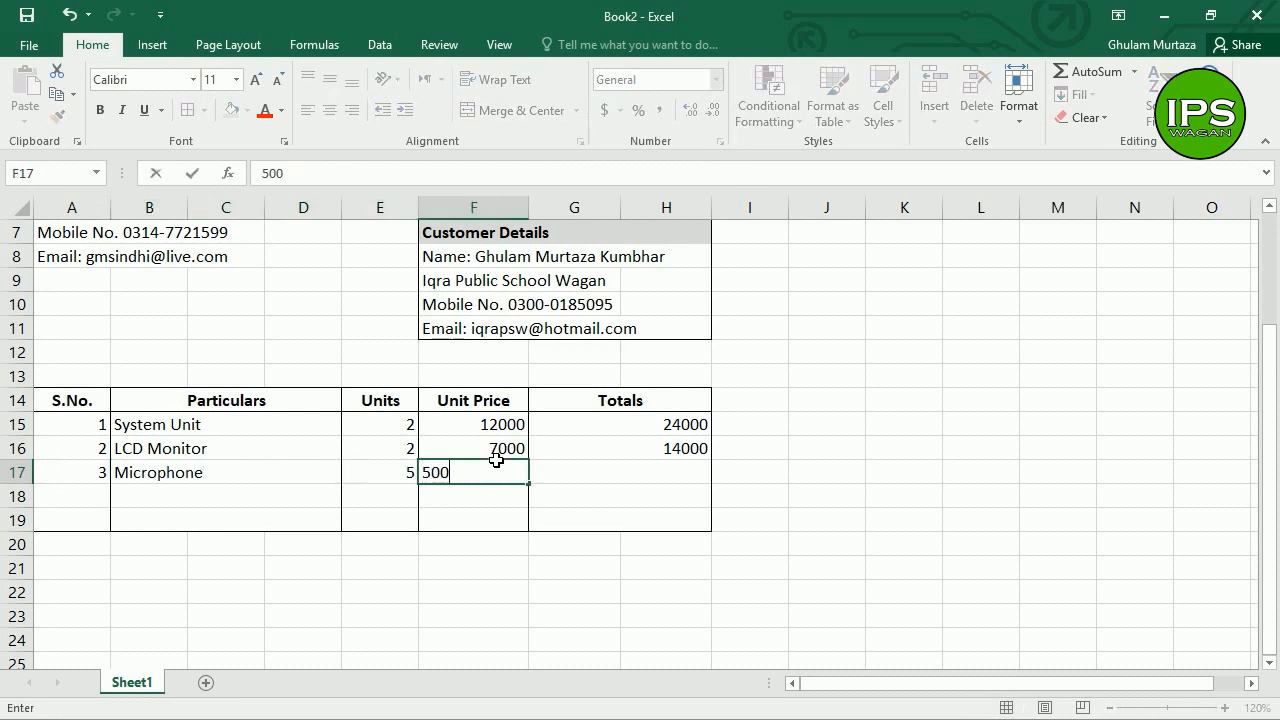
pyautogui.press('Tab')
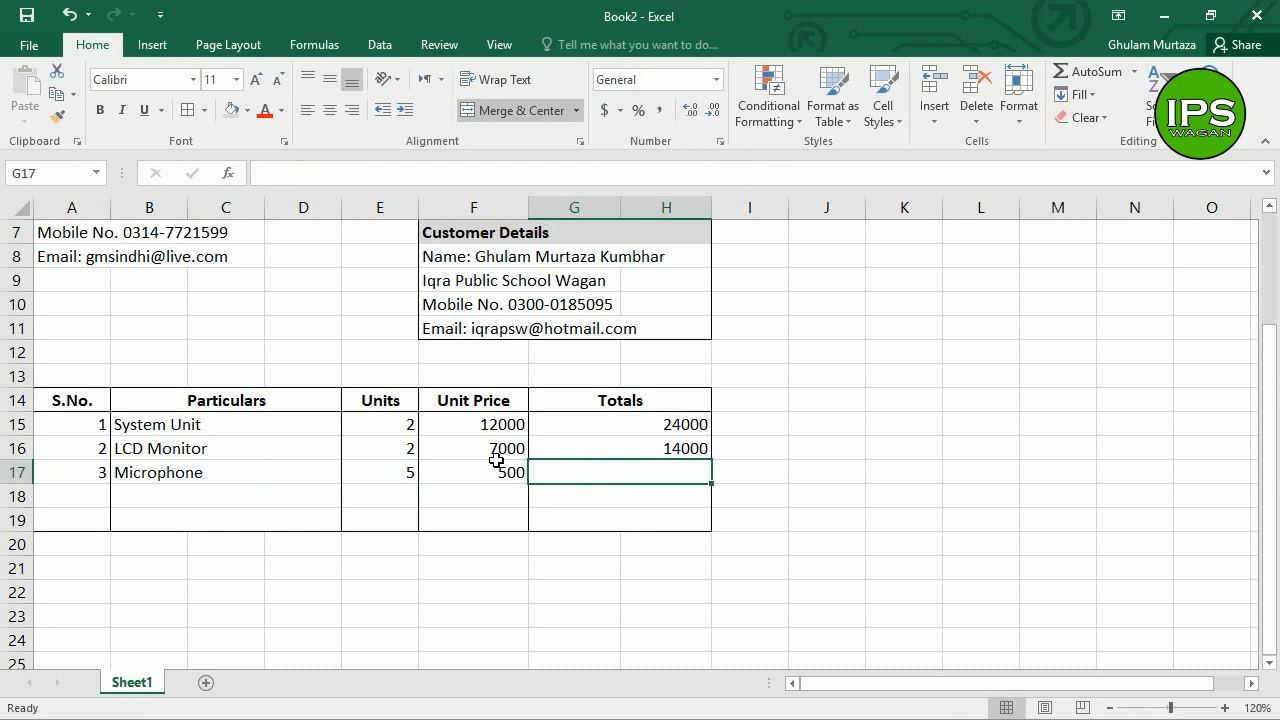
pyautogui.write('=sum(')
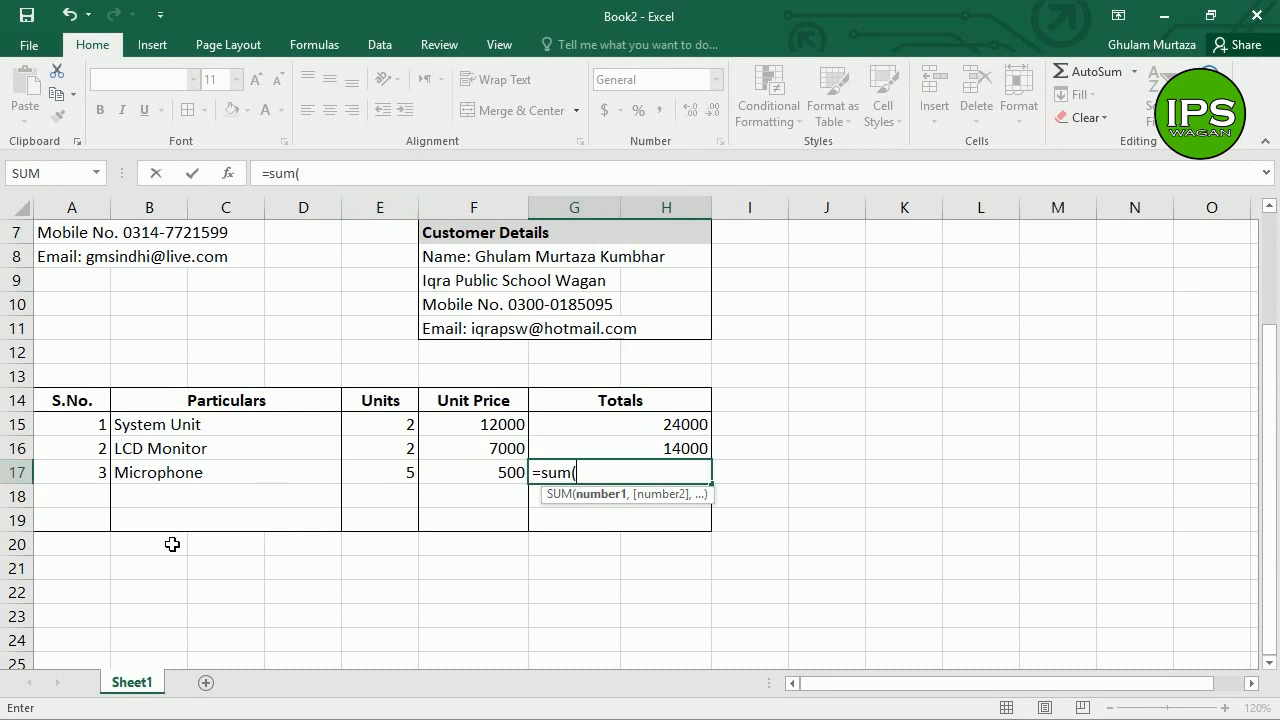
# Step: Complete the row 17 formula as =SUM(E17*F17), giving a Microphone total of 2500
pyautogui.write('e17')
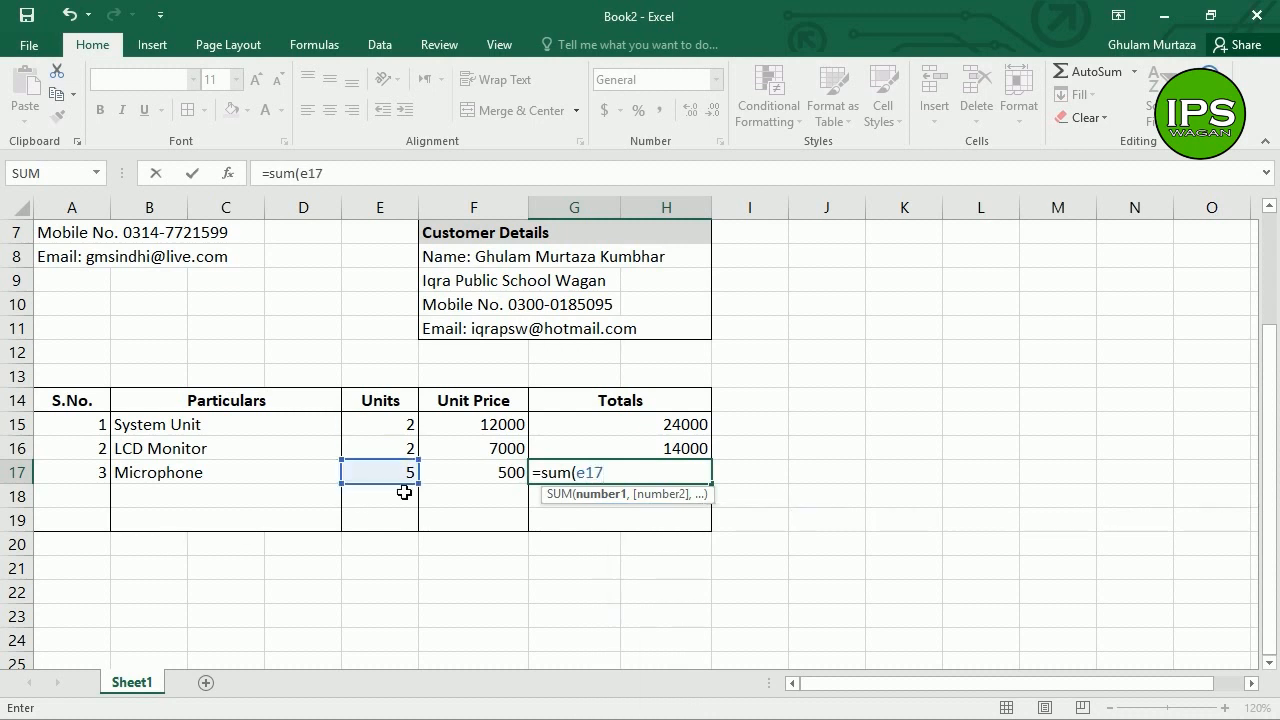
pyautogui.write('*')
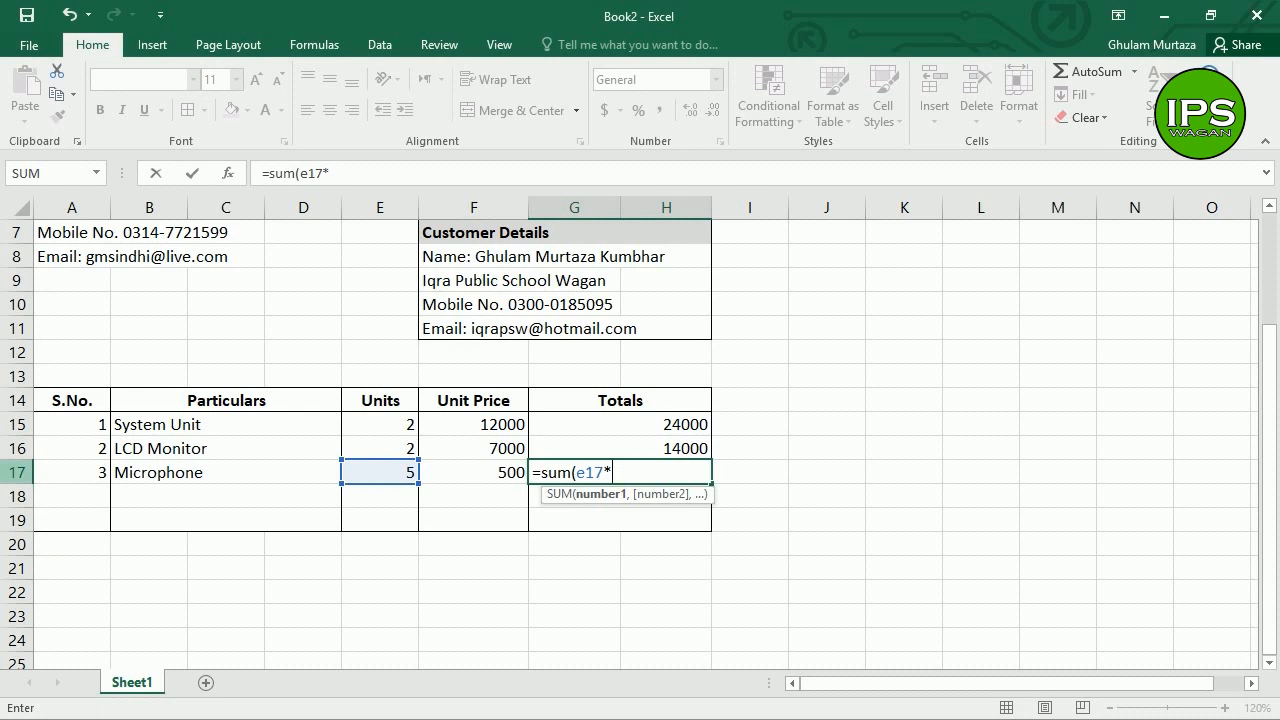
pyautogui.write('f17')
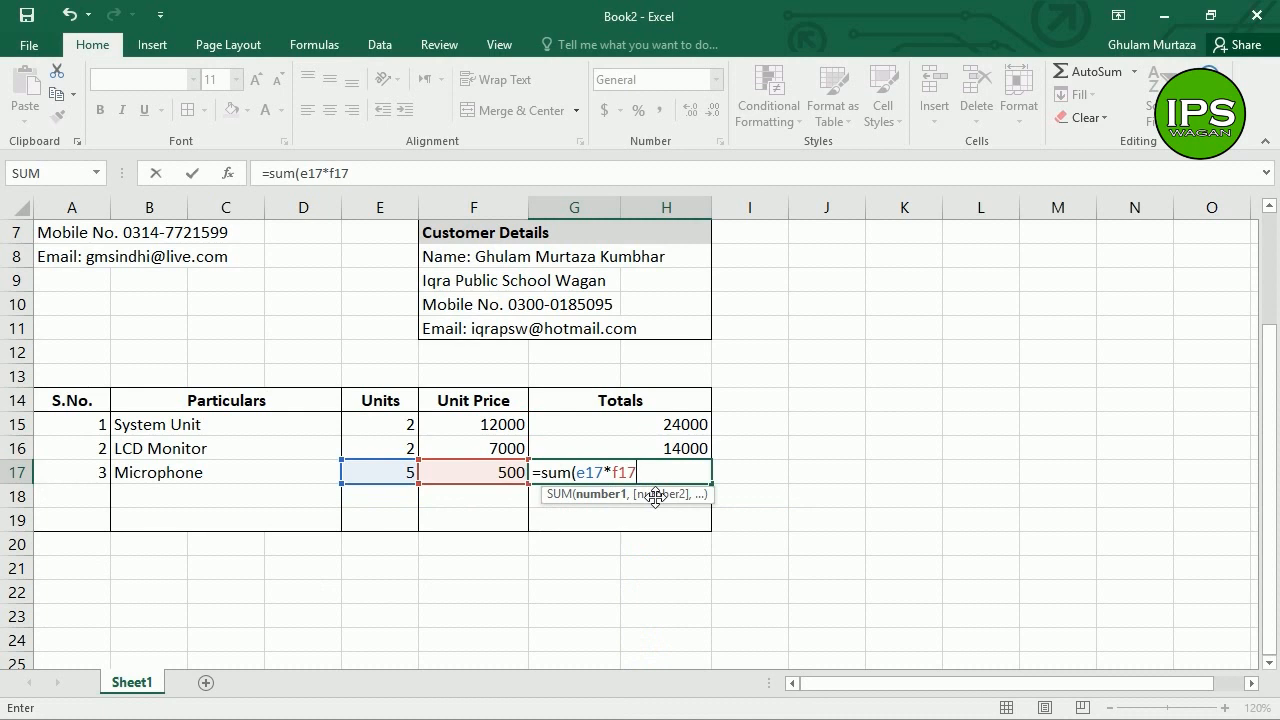
pyautogui.write(')')
pyautogui.press('Return')
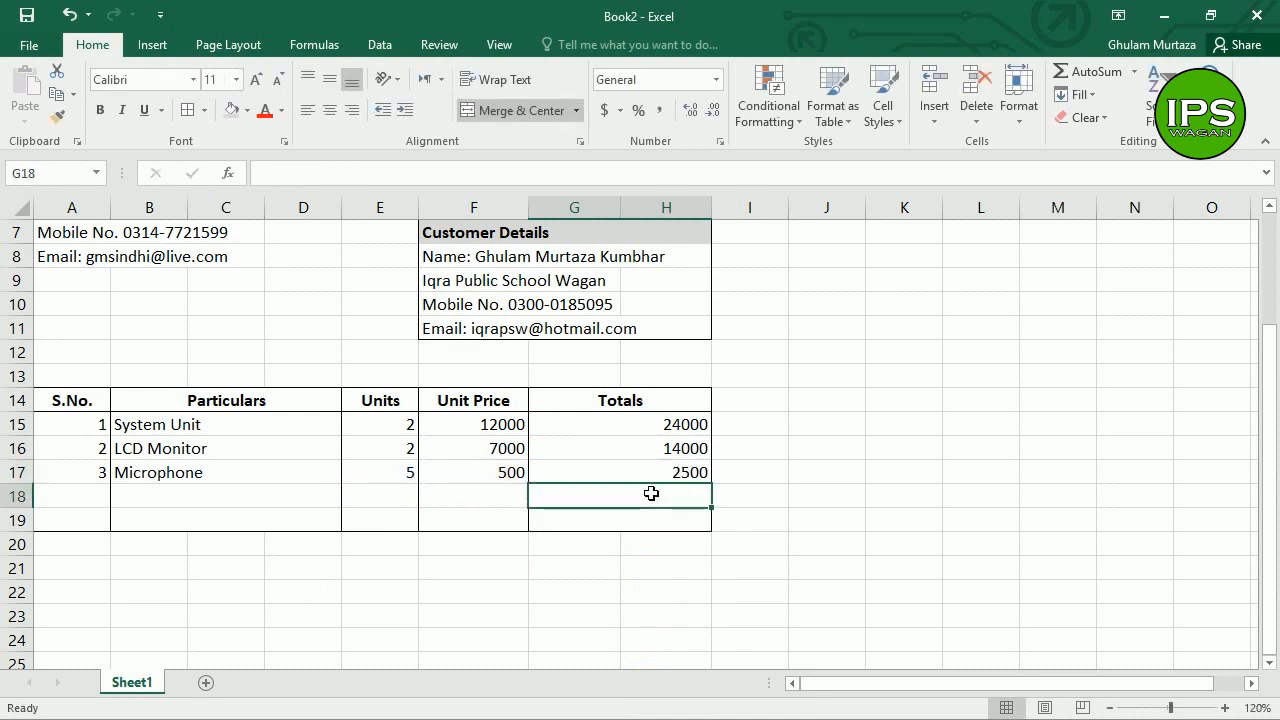
pyautogui.press('Left')
pyautogui.press('Left')
pyautogui.press('Left')
pyautogui.press('Left')
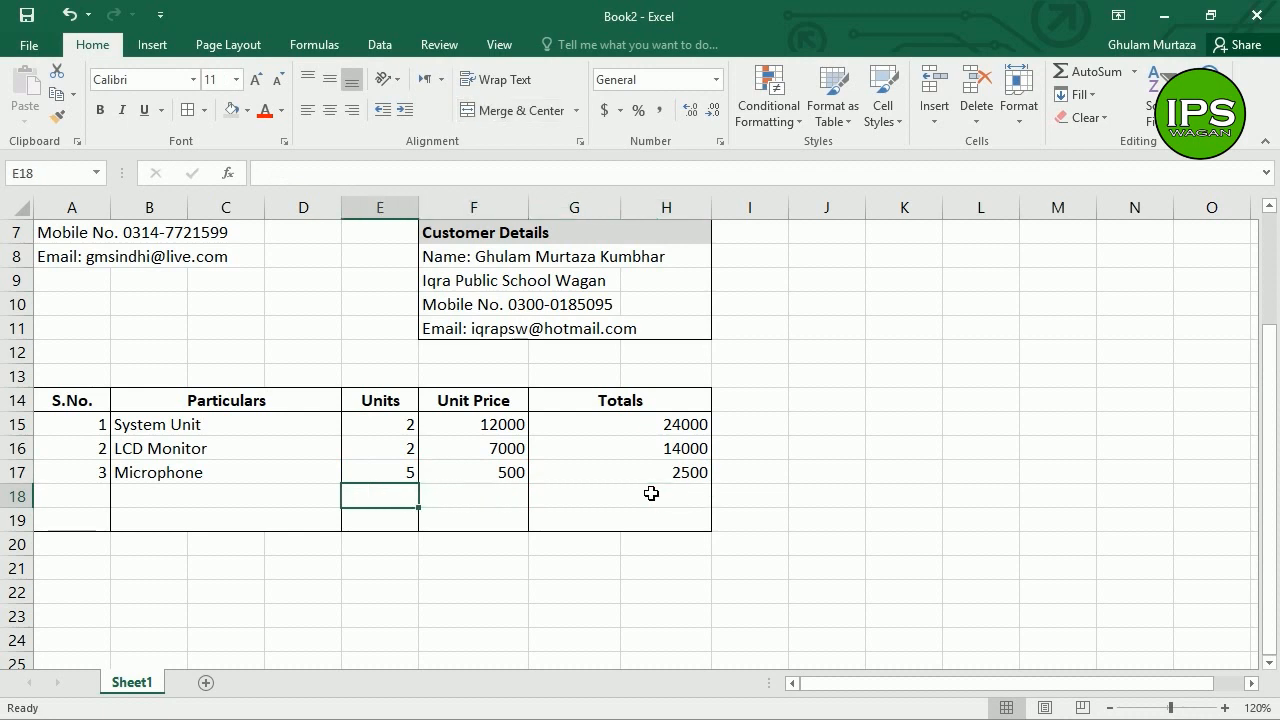
# Step: Enter 4, Printer, 2 and 25000 across row 18
pyautogui.write('4')
pyautogui.press('Tab')
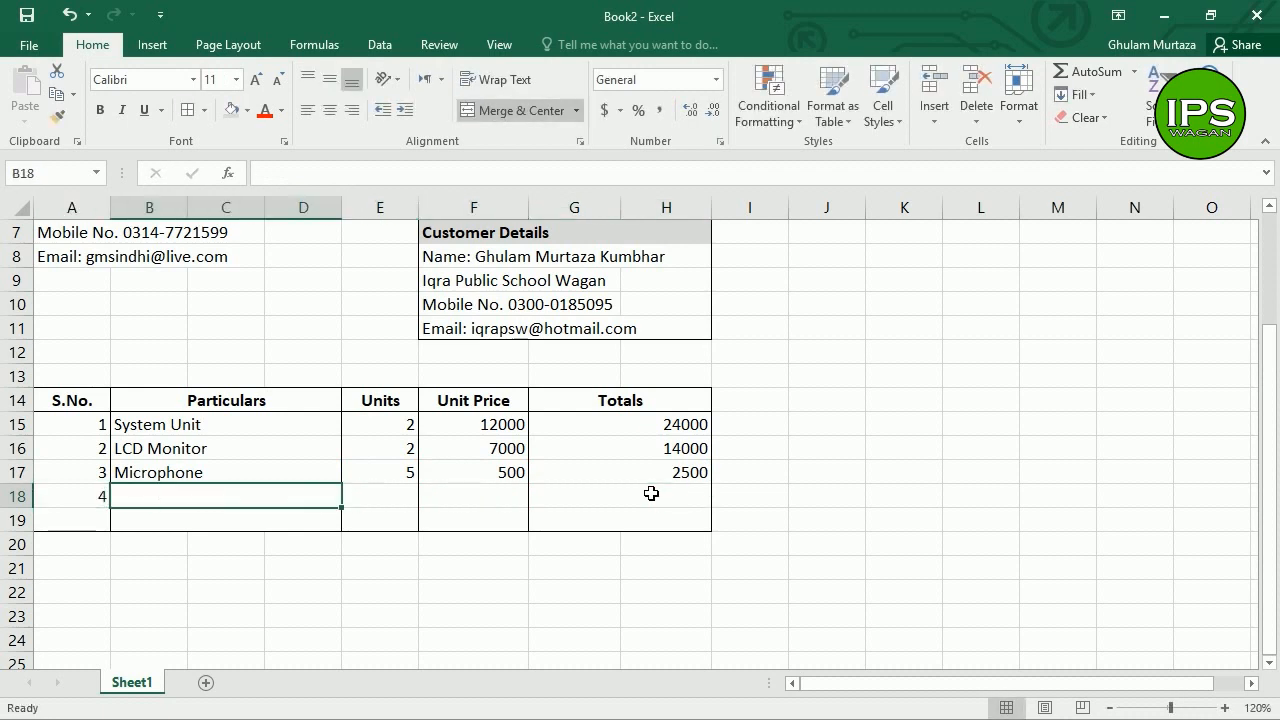
pyautogui.write('Printer')
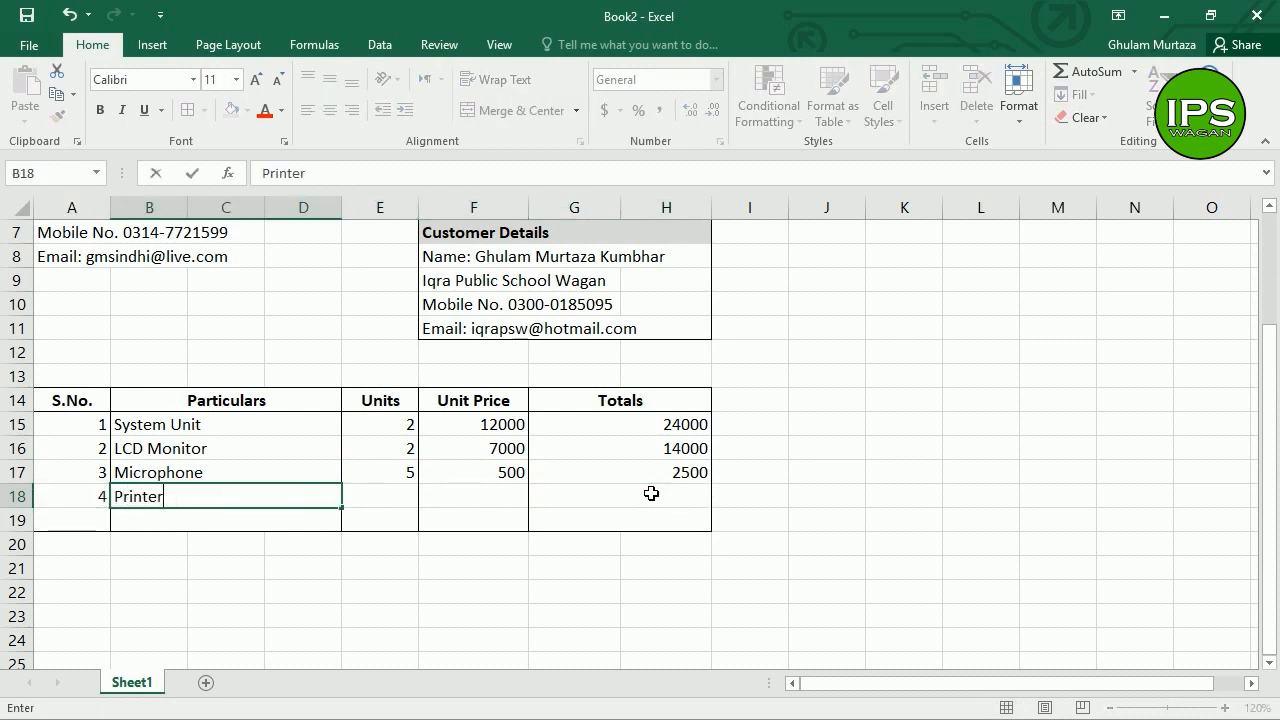
pyautogui.press('Tab')
pyautogui.write('2')
pyautogui.press('Tab')
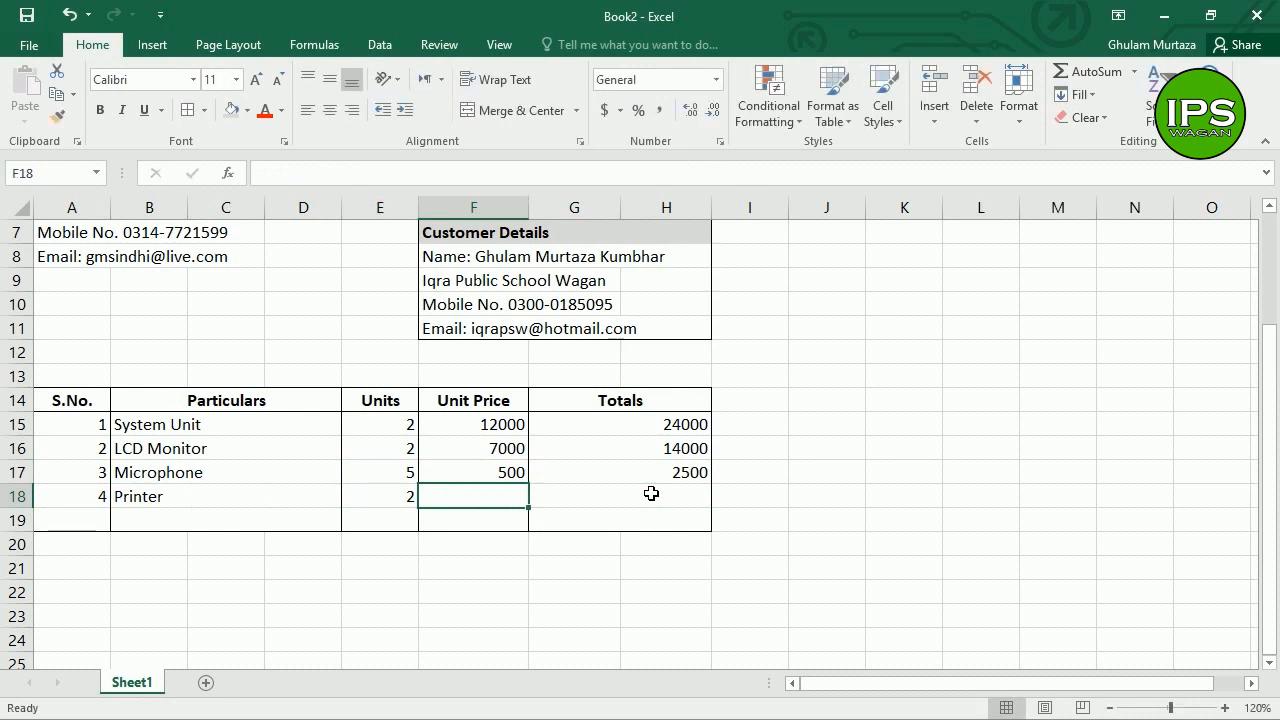
pyautogui.write('25000')
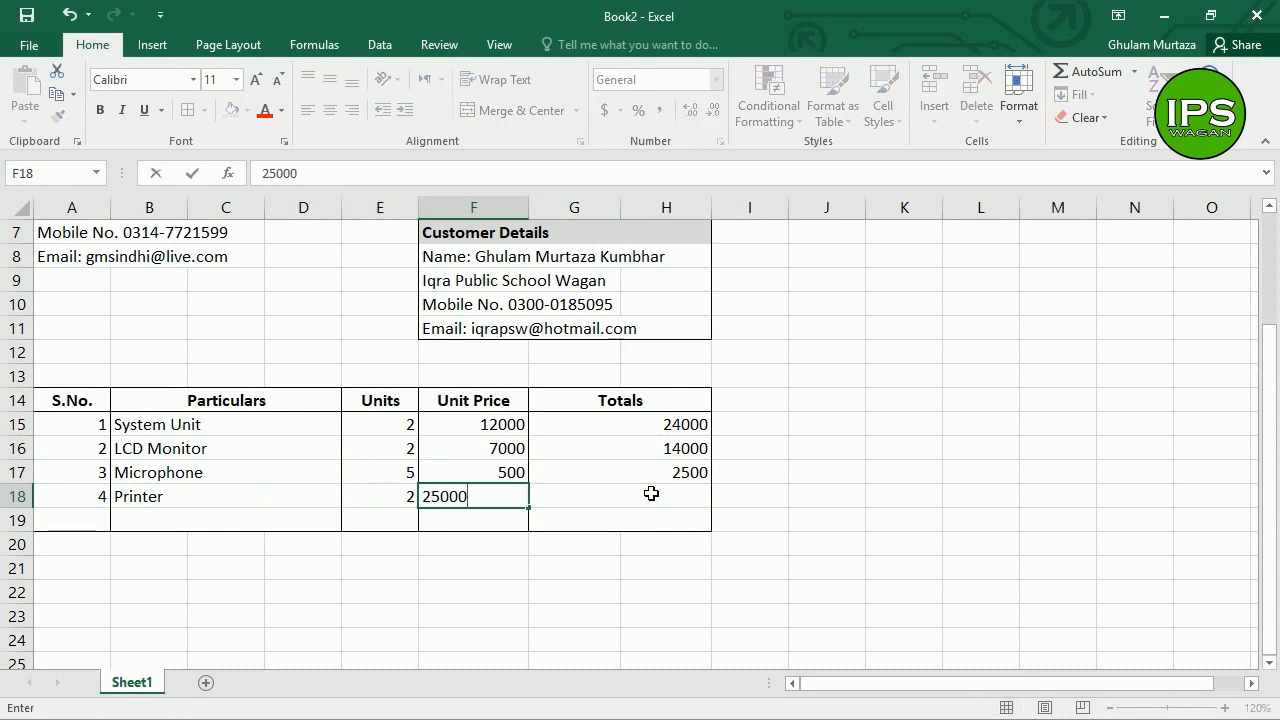
pyautogui.press('Tab')
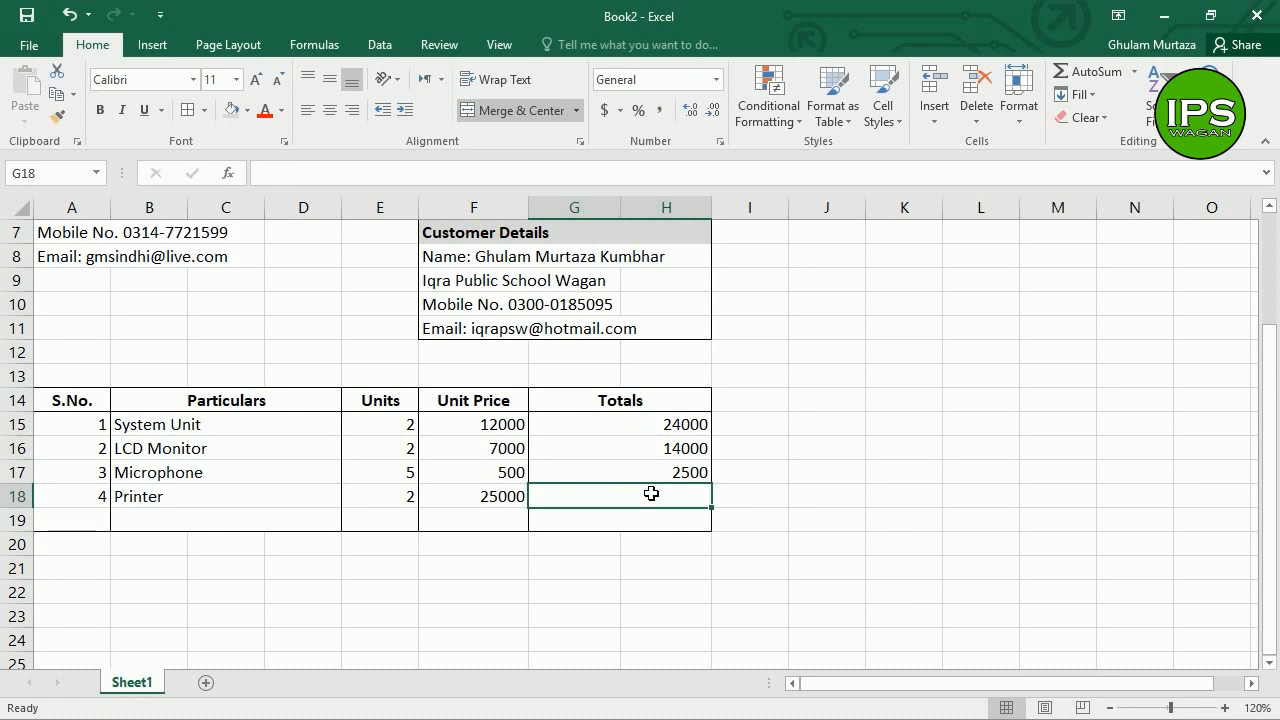
# Step: Start the Printer total in G18 as =SUM( pointing to the units in E18
pyautogui.write('=sum(')
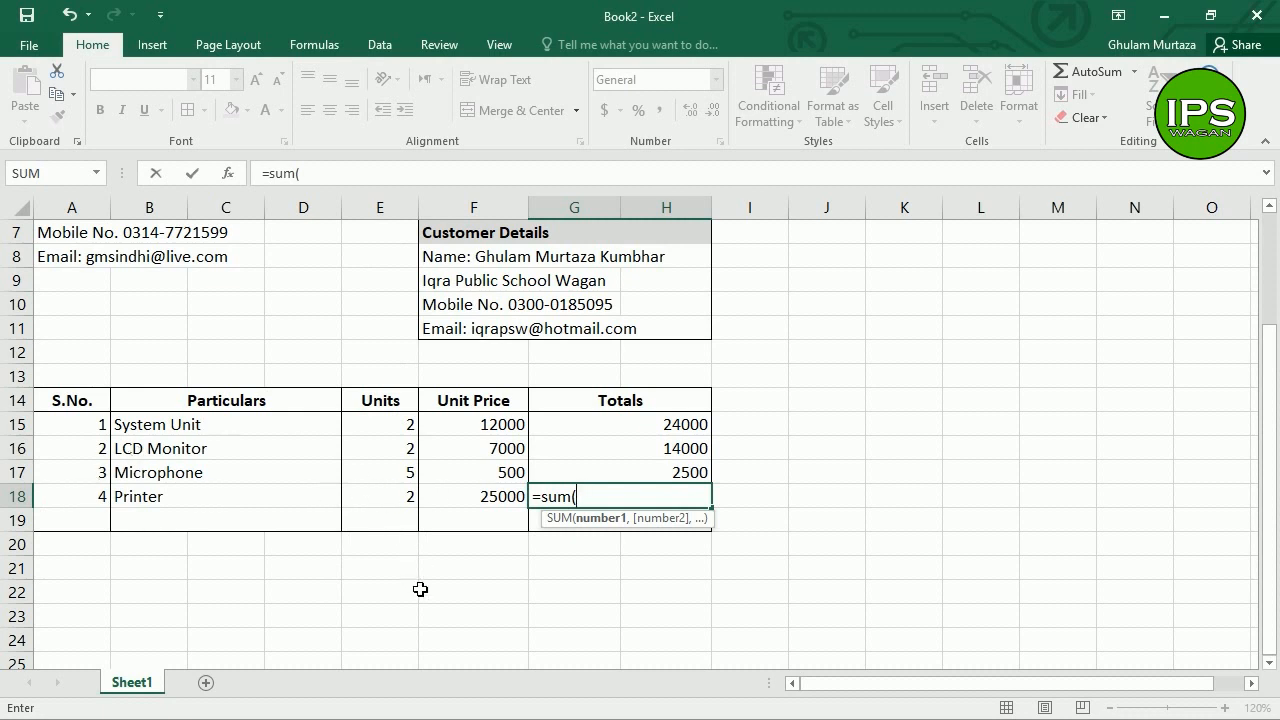
pyautogui.press('Down')
pyautogui.press('Down')
pyautogui.press('Left')
pyautogui.press('Left')
pyautogui.press('Left')
pyautogui.press('Up')
pyautogui.press('Right')
pyautogui.press('Up')
pyautogui.press('Up')
pyautogui.press('Up')
pyautogui.press('Left')
pyautogui.press('Down')
pyautogui.press('Right')
pyautogui.press('Right')
pyautogui.press('Down')
pyautogui.press('Left')
pyautogui.press('Up')
pyautogui.press('Up')
pyautogui.press('Left')
pyautogui.press('Right')
pyautogui.press('Down')
pyautogui.press('Down')
pyautogui.press('Right')
pyautogui.press('Left')
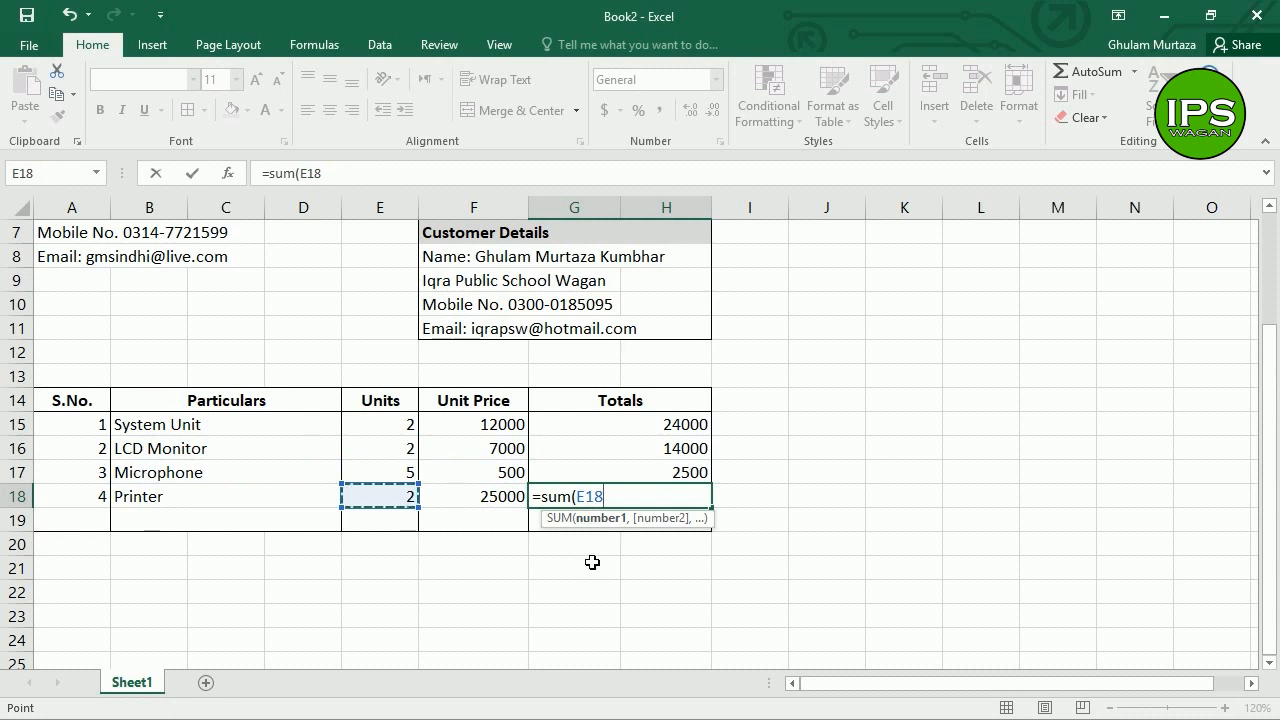
# Step: Multiply by the unit price in F18 and commit, so the Printer total shows 50000
pyautogui.write('*')
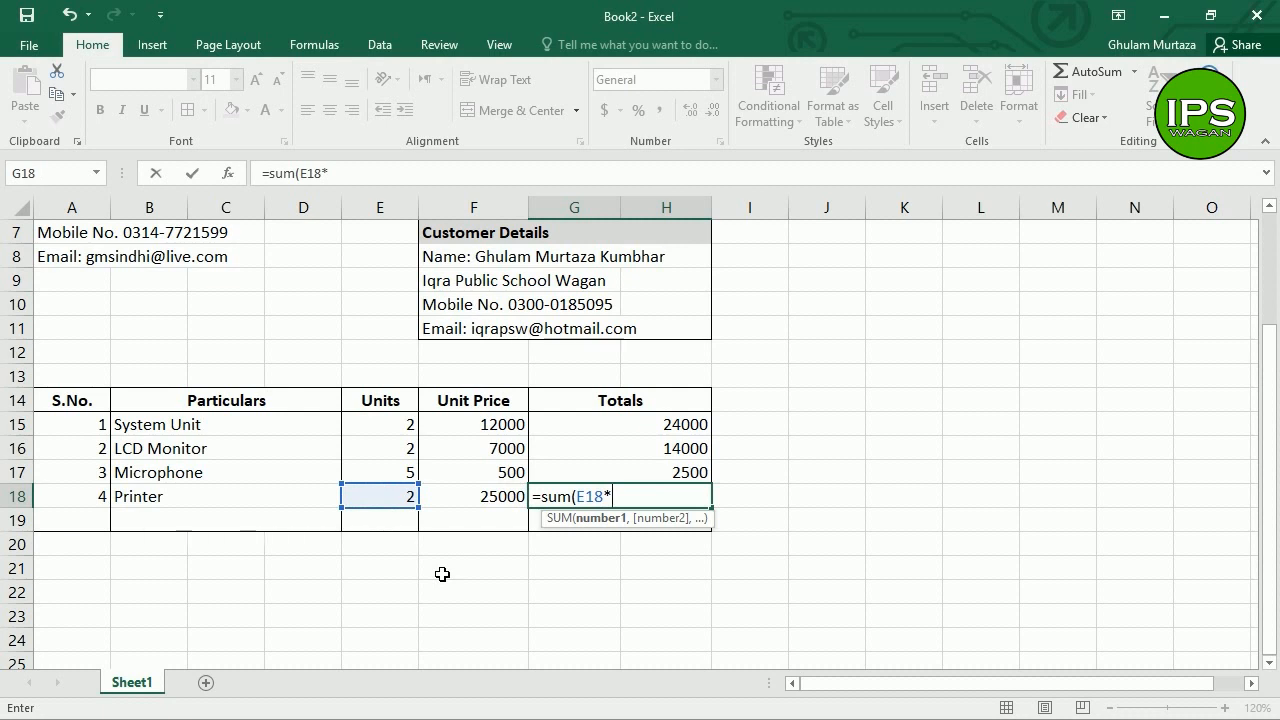
pyautogui.press('Down')
pyautogui.press('Down')
pyautogui.press('Left')
pyautogui.press('Left')
pyautogui.press('Up')
pyautogui.press('Up')
pyautogui.press('Right')
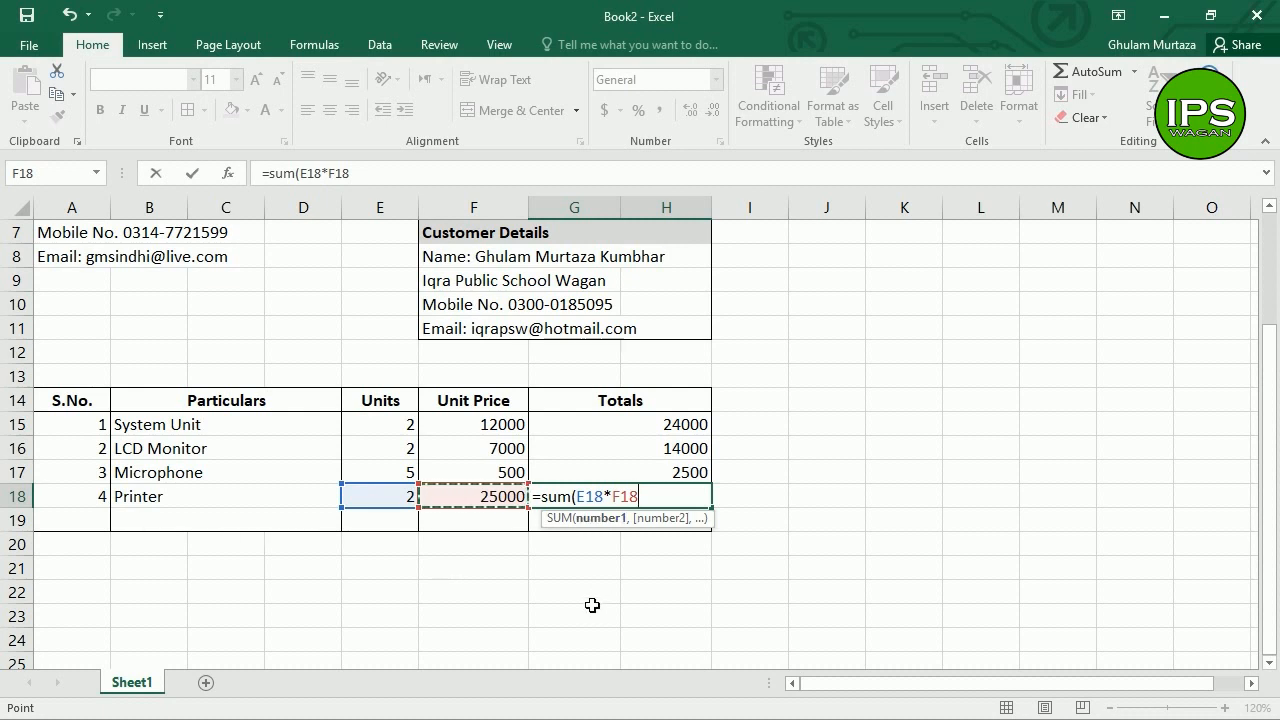
pyautogui.press('Return')
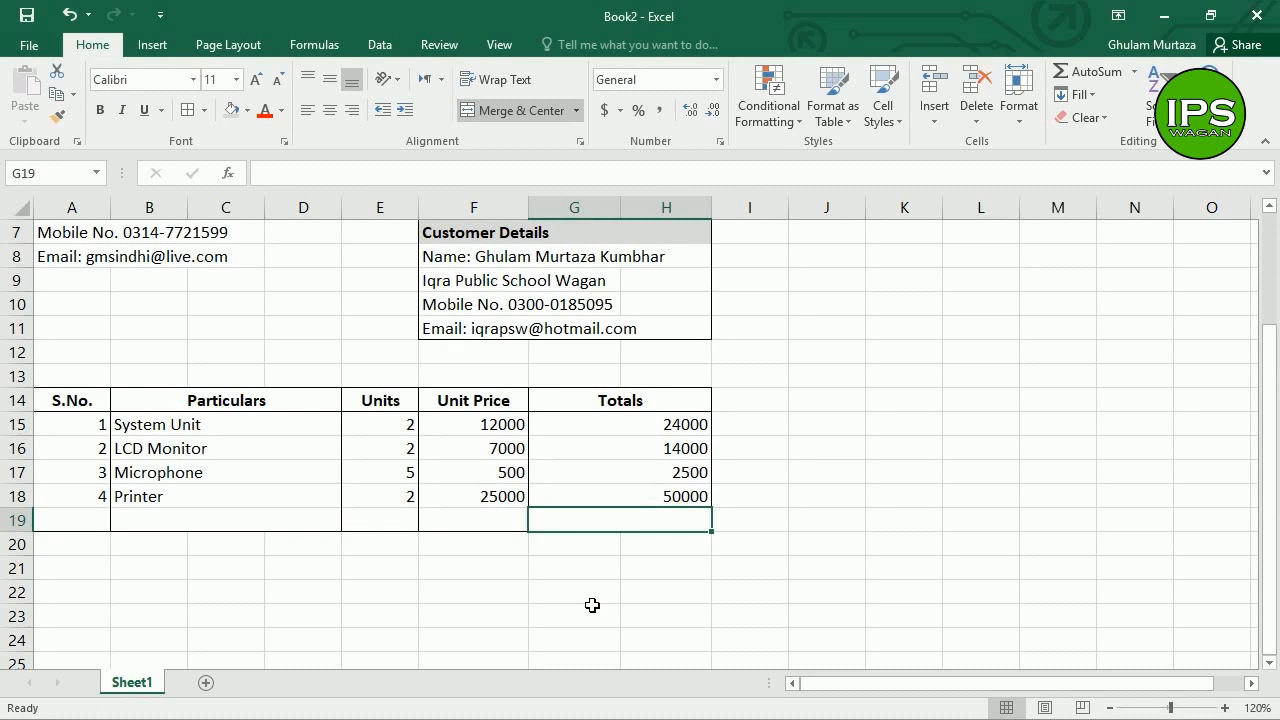
pyautogui.press('Left')
pyautogui.press('Left')
pyautogui.press('Left')
pyautogui.press('Left')
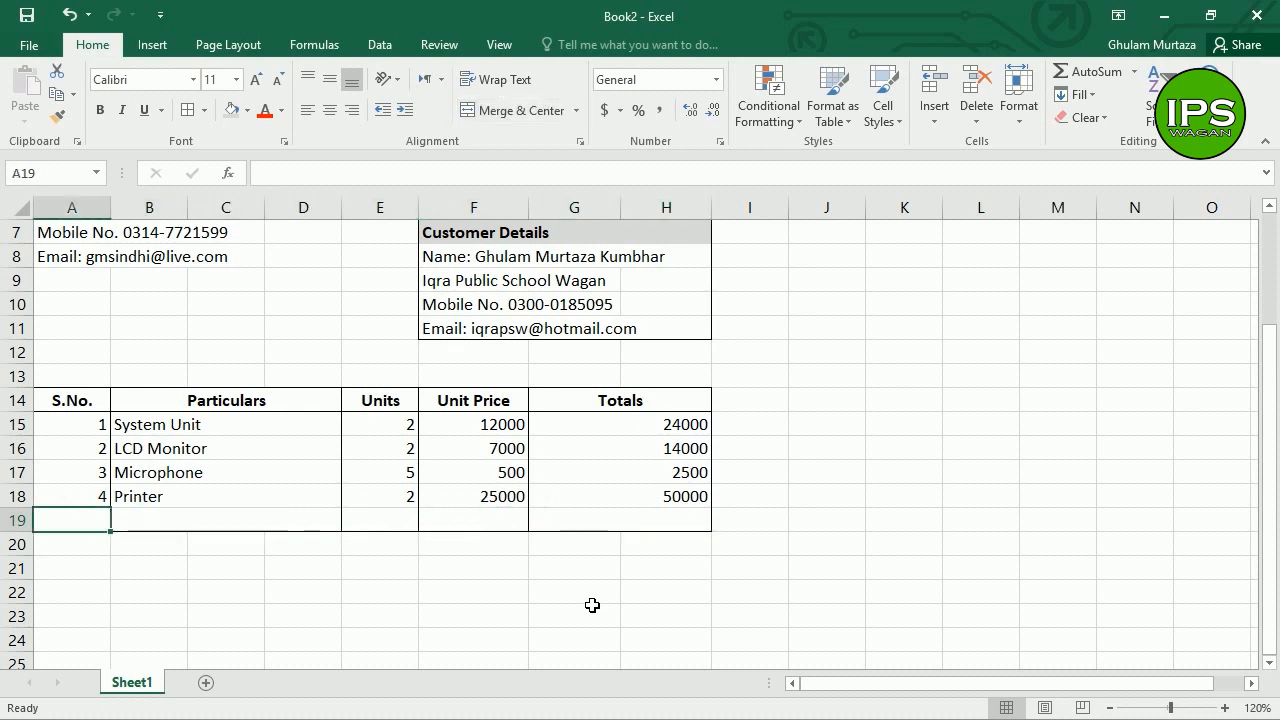
# Step: Enter 5, Laptop, 1 and 65000 across row 19
pyautogui.write('5')
pyautogui.press('Tab')
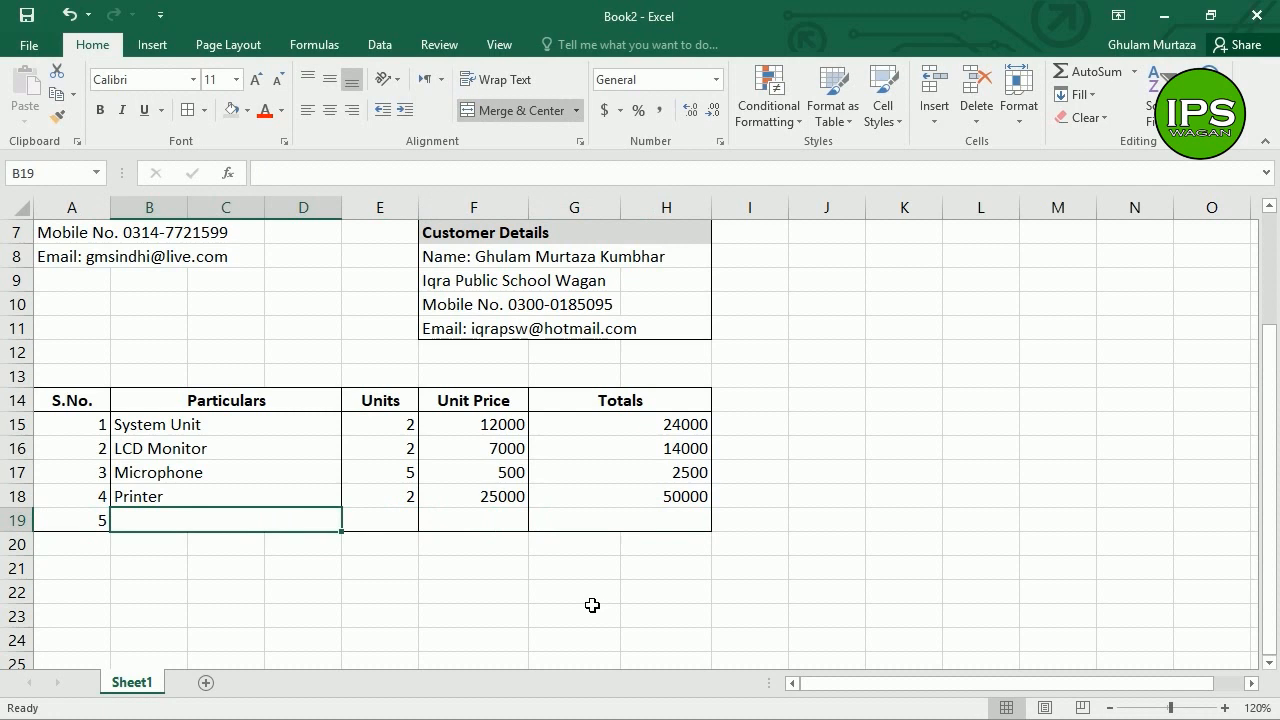
pyautogui.write('Laptop')
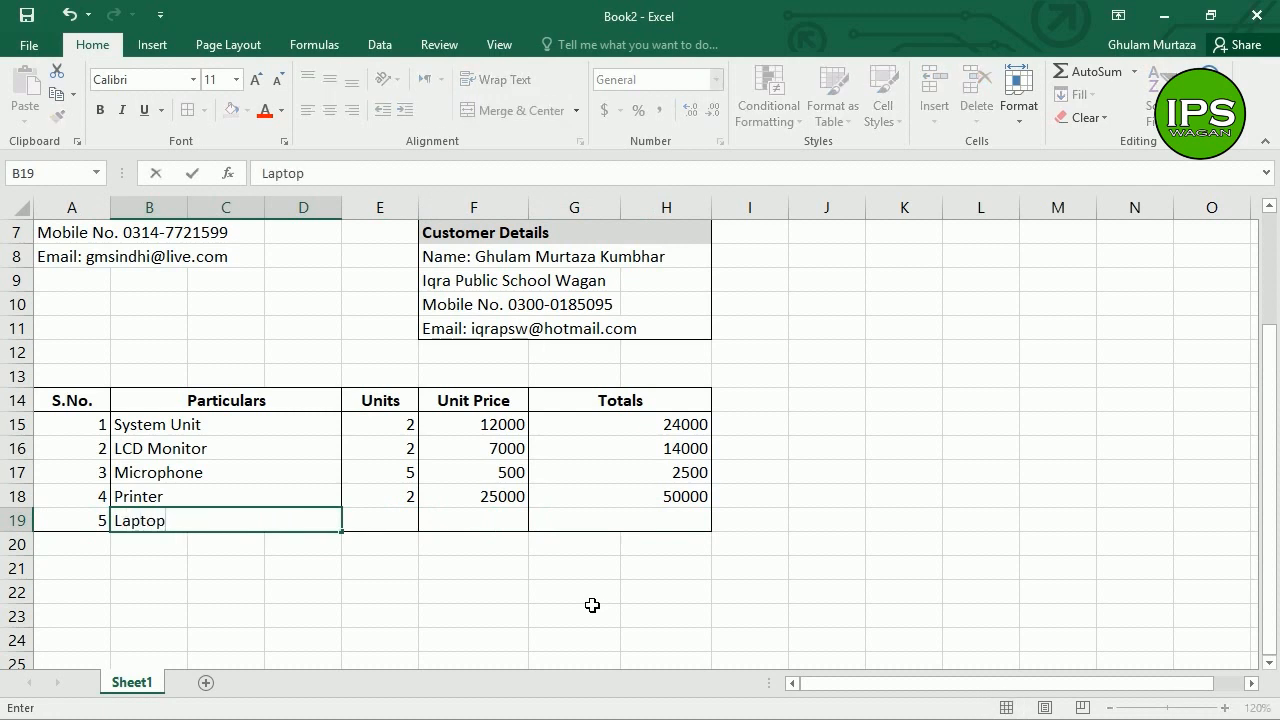
pyautogui.press('Tab')
pyautogui.write('1')
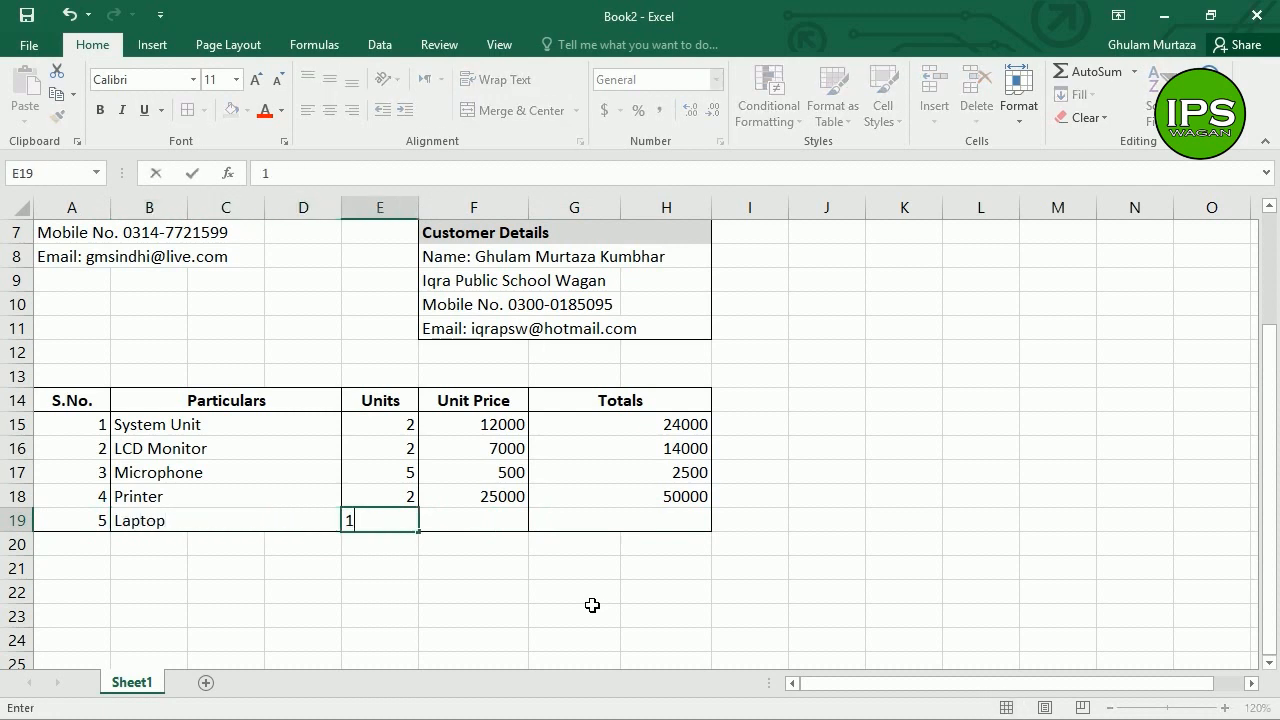
pyautogui.press('Tab')
pyautogui.write('65000')
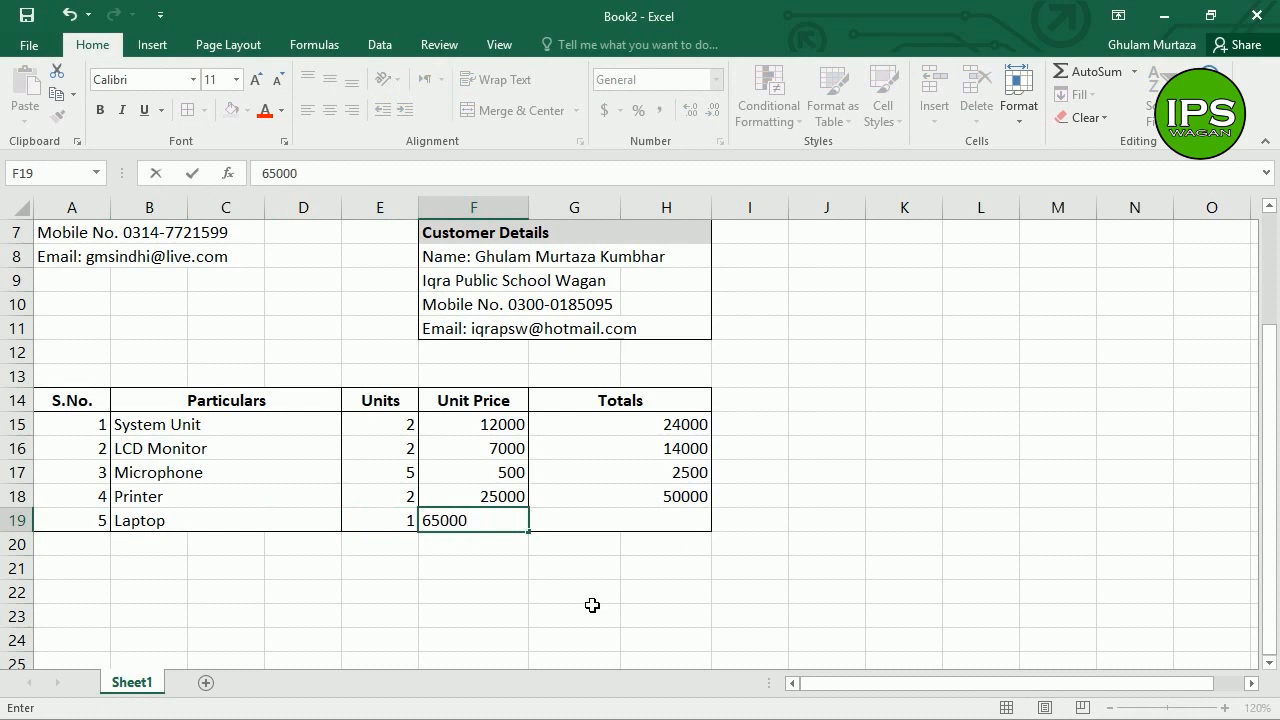
pyautogui.press('Tab')
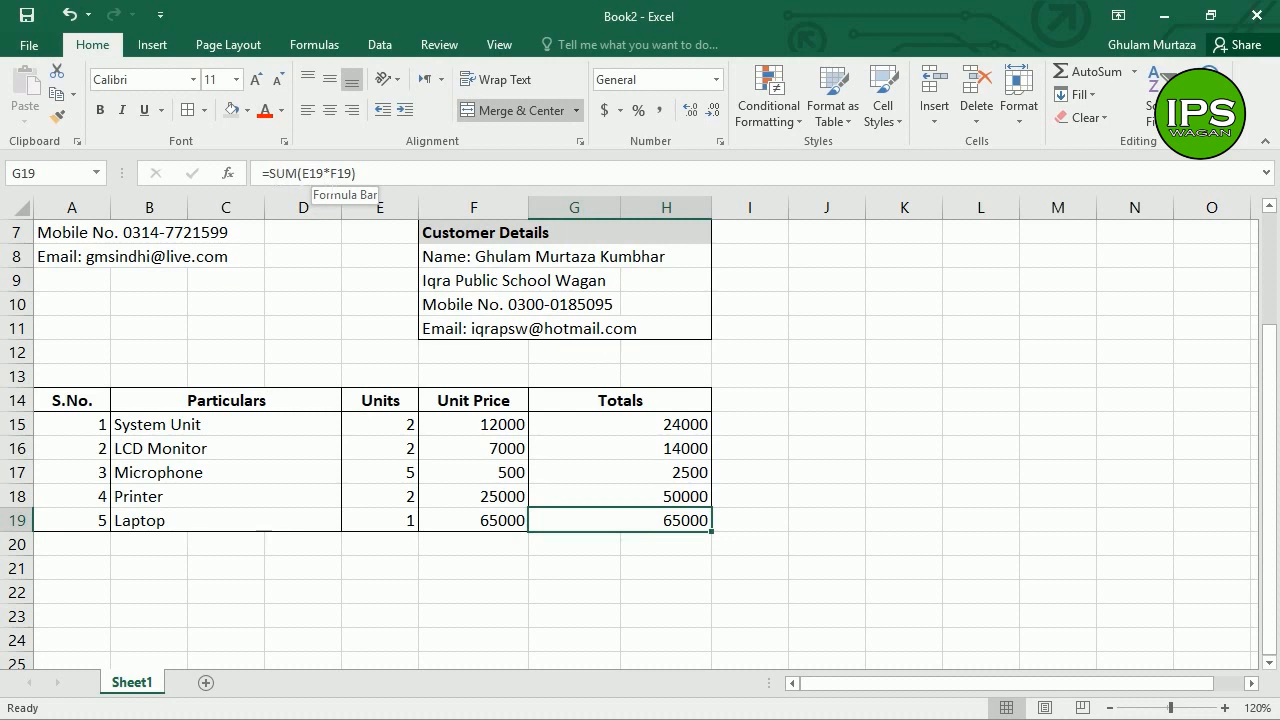
# Step: Check the Laptop's units and unit price, then the first unit price of 12000
pyautogui.click(409, 523)
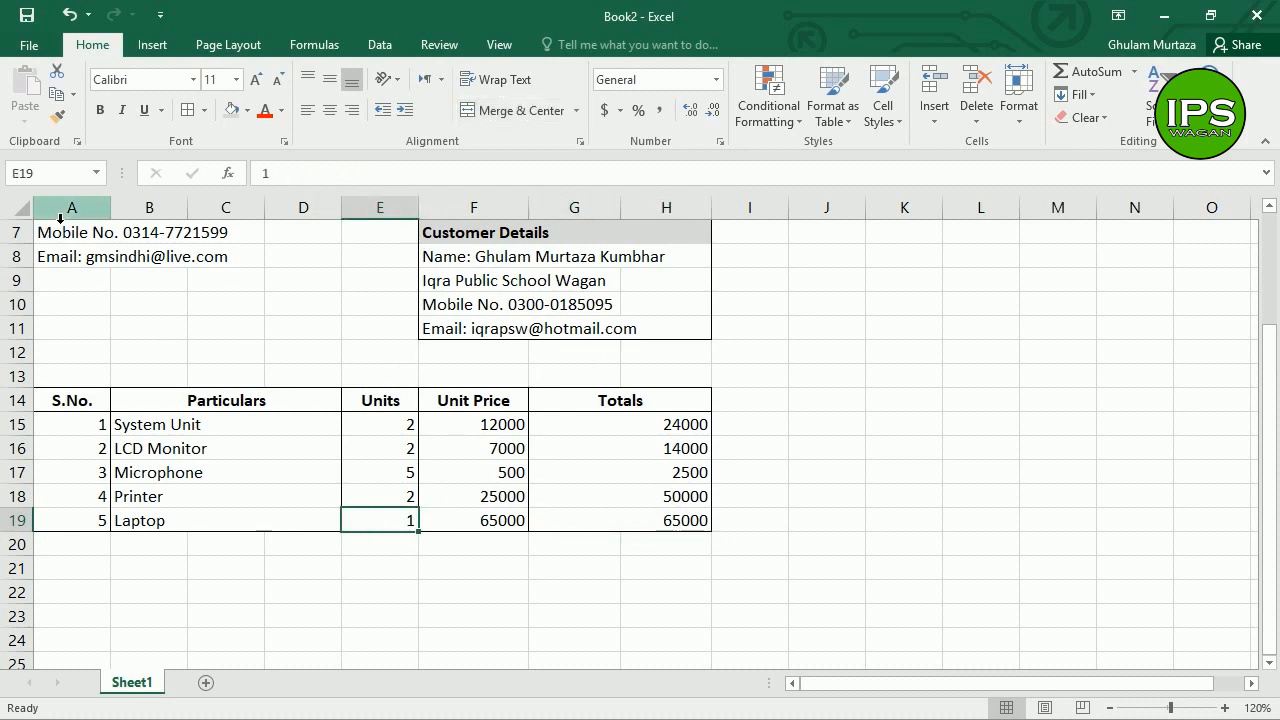
pyautogui.click(490, 523)
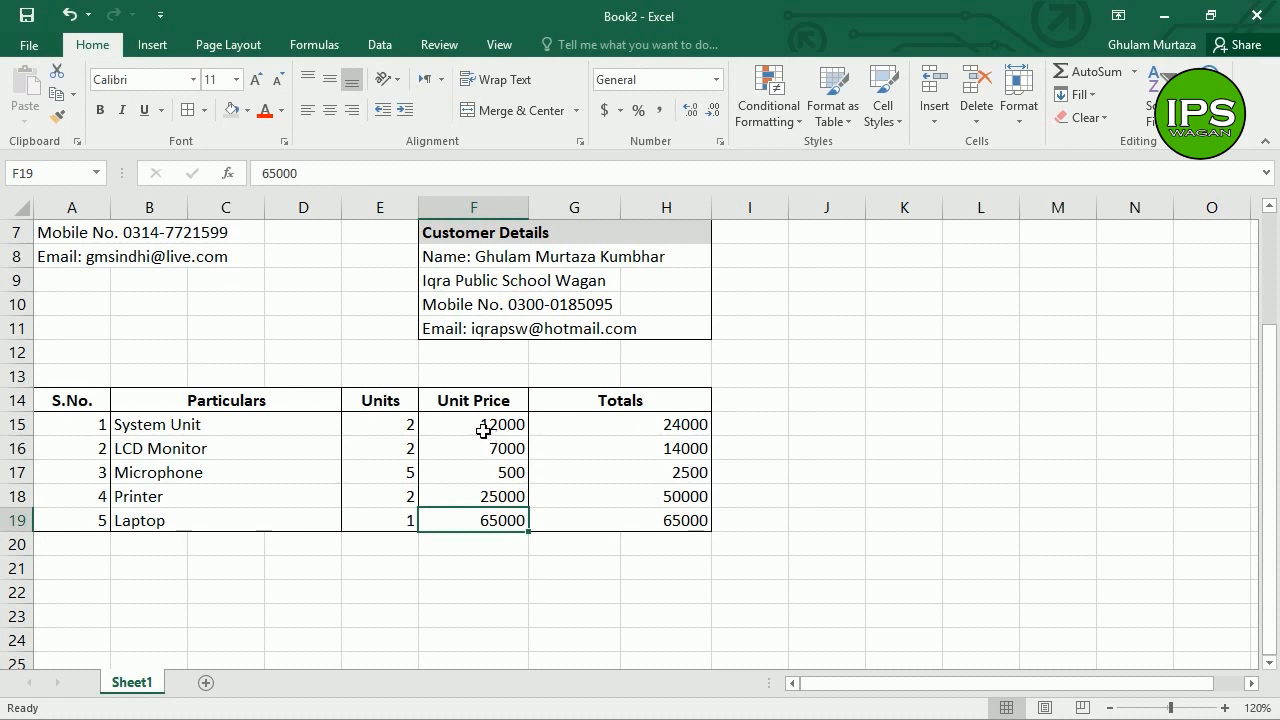
pyautogui.click(485, 431)
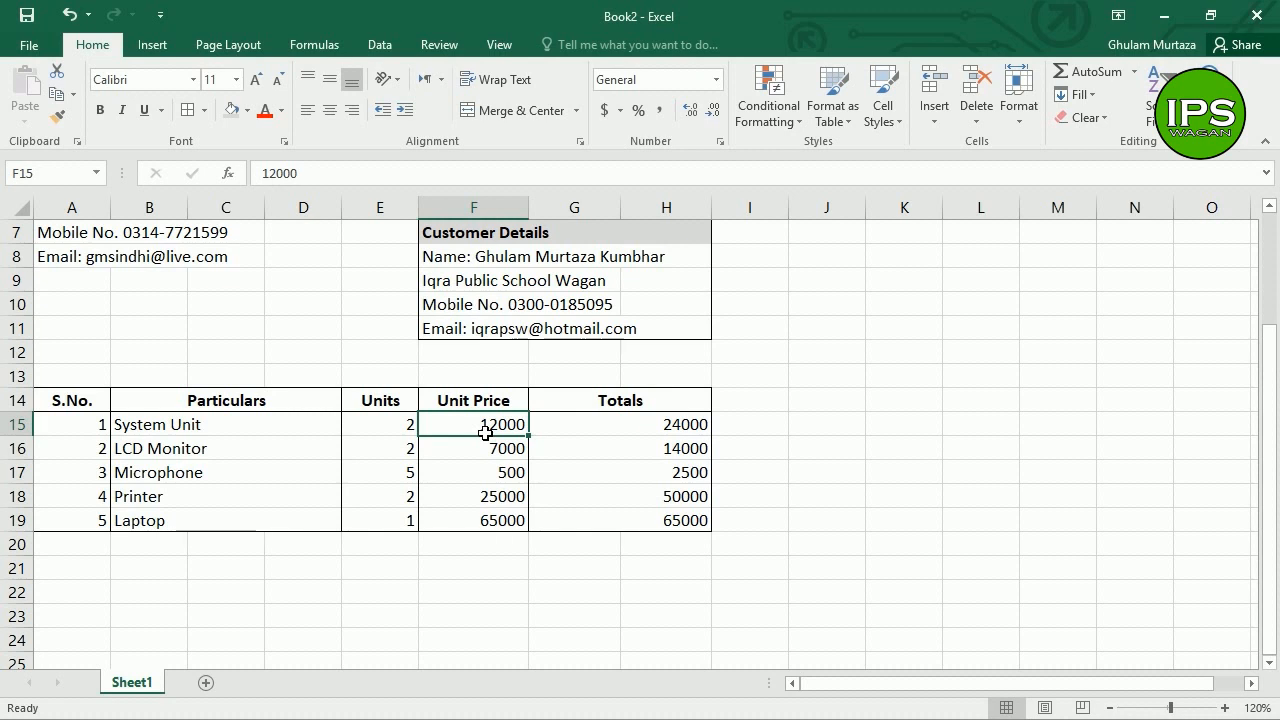
# Step: Apply Accounting format with the PKR symbol to the amounts in F15:H19
pyautogui.moveTo(485, 432); pyautogui.dragTo(620, 529)
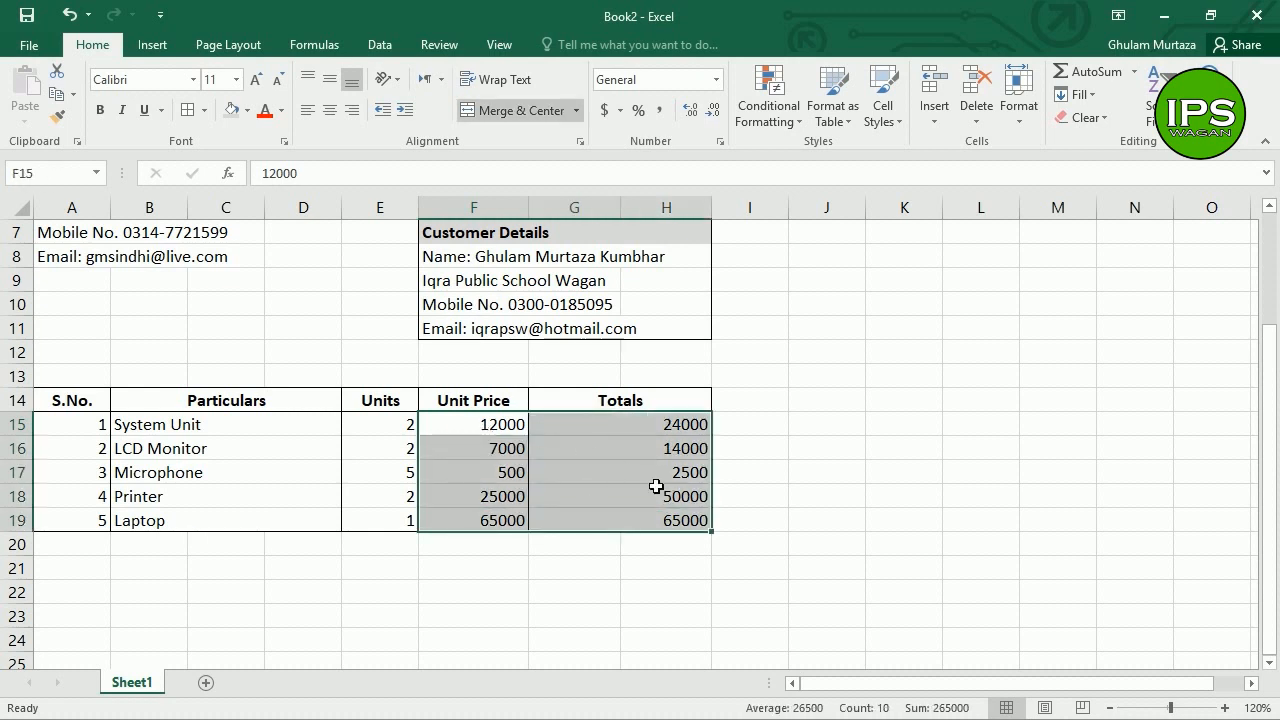
pyautogui.click(716, 90)
pyautogui.click(665, 505)
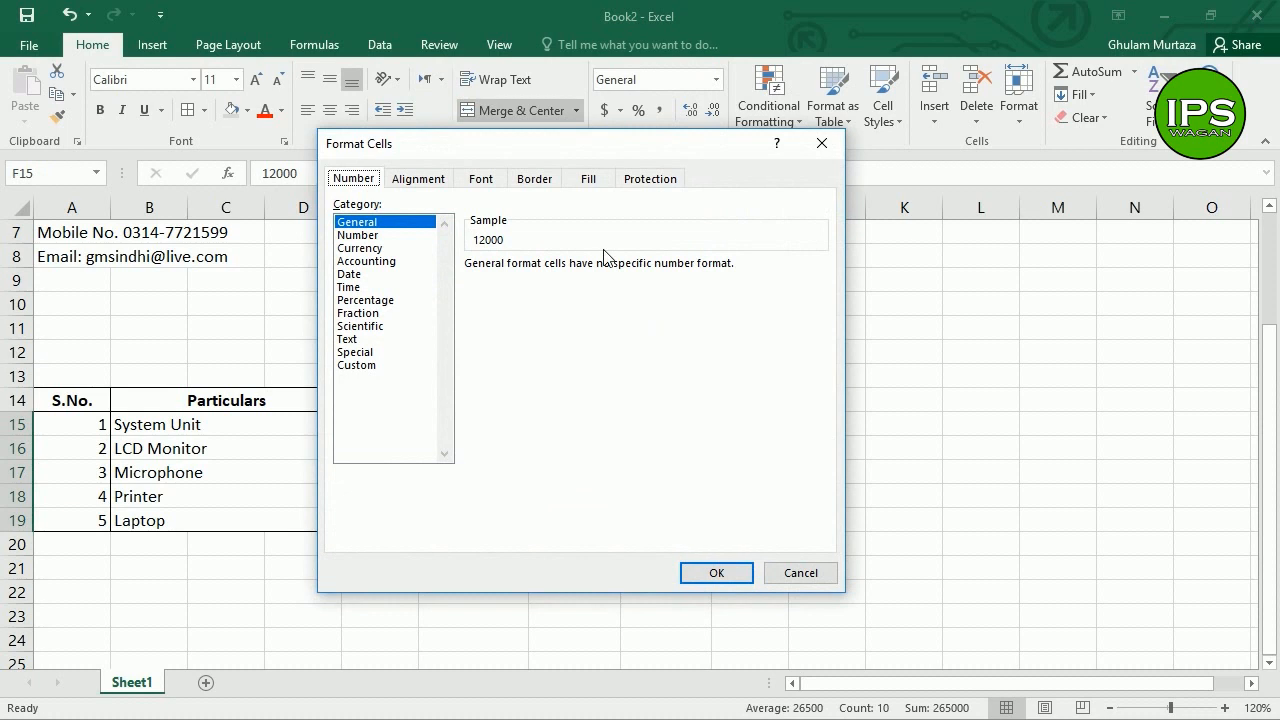
pyautogui.click(392, 264)
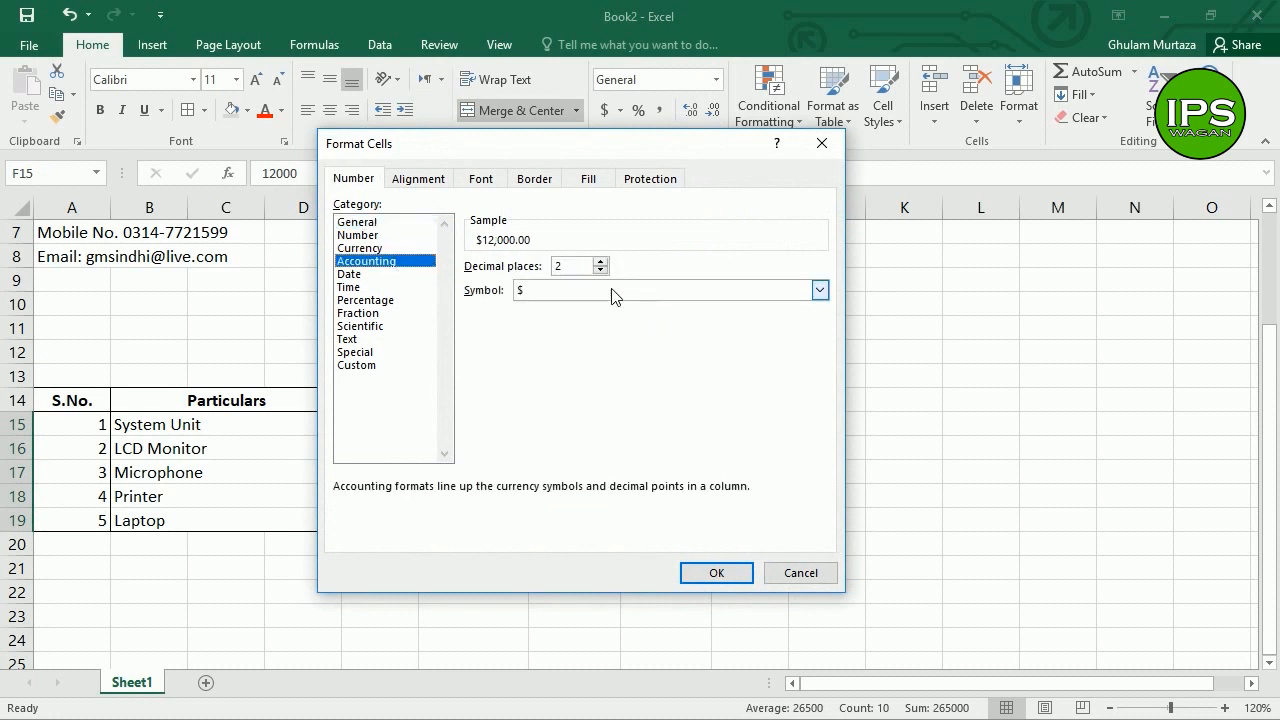
pyautogui.click(610, 292)
pyautogui.write('pkr')
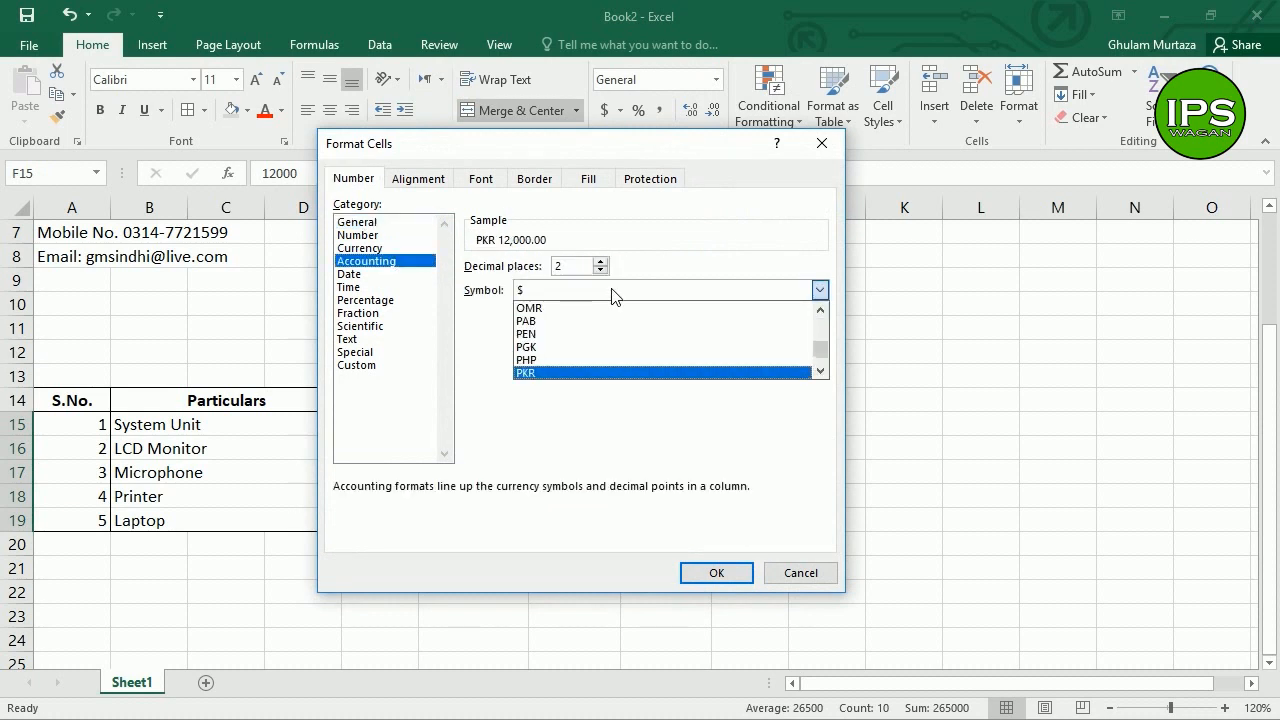
pyautogui.click(577, 374)
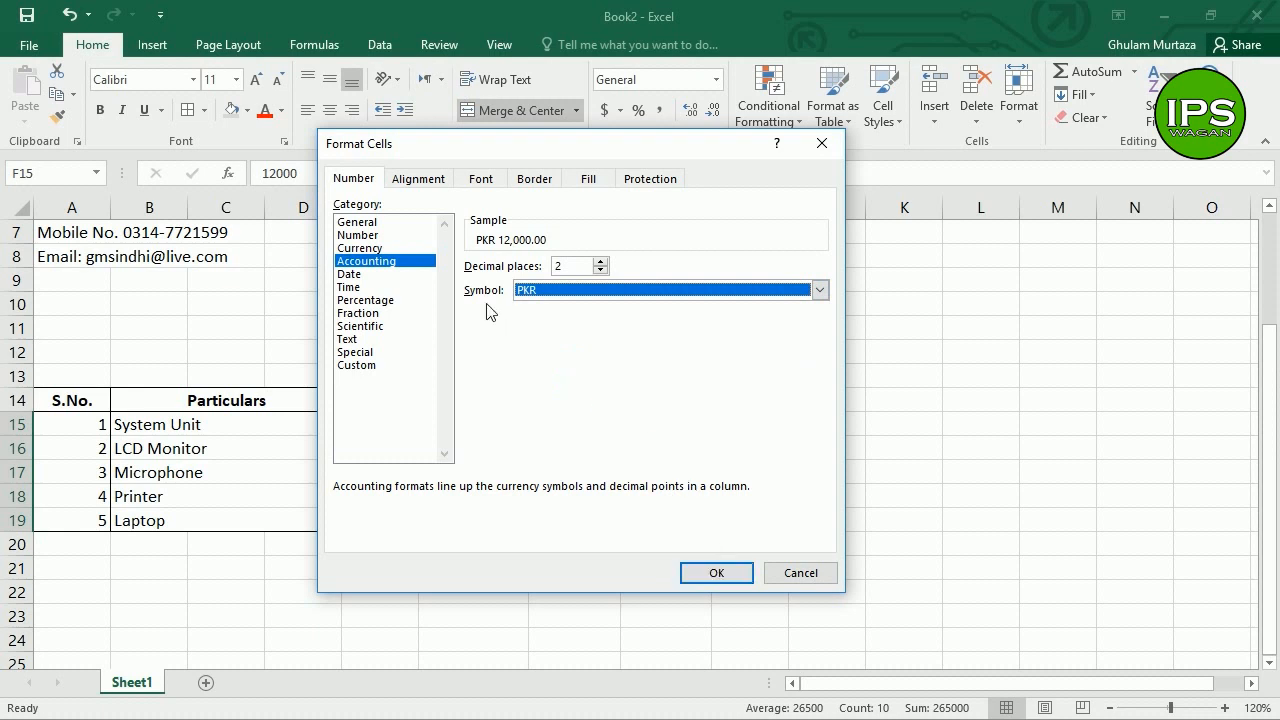
pyautogui.click(692, 576)
pyautogui.click(514, 450)
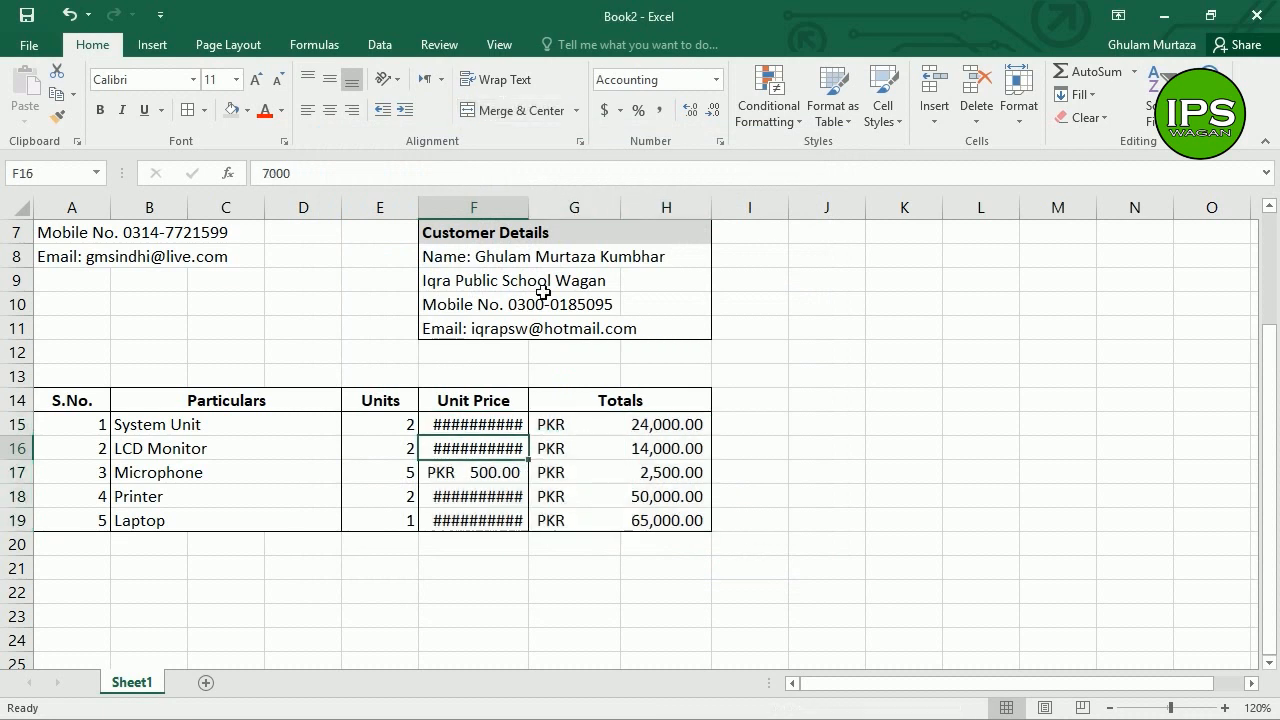
# Step: Widen column F and enter the label 'Total Bill' in F20
pyautogui.moveTo(528, 210); pyautogui.dragTo(555, 228)
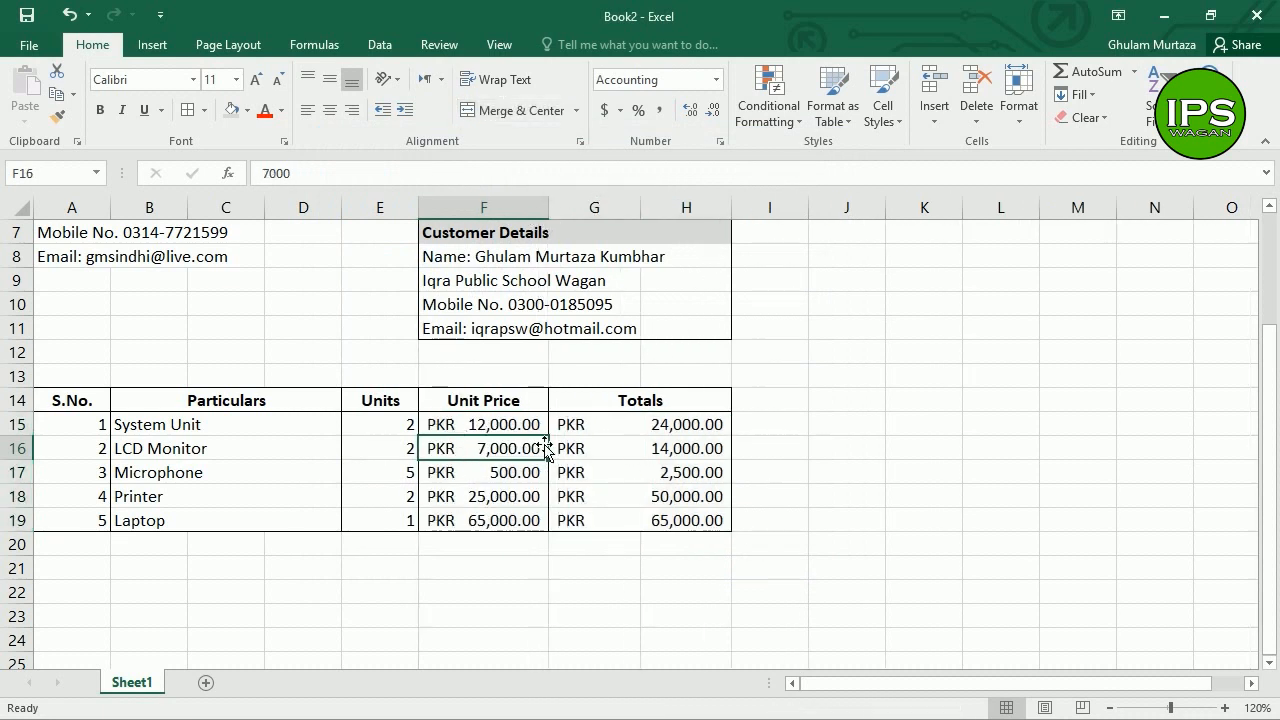
pyautogui.click(535, 556)
pyautogui.write('Tot')
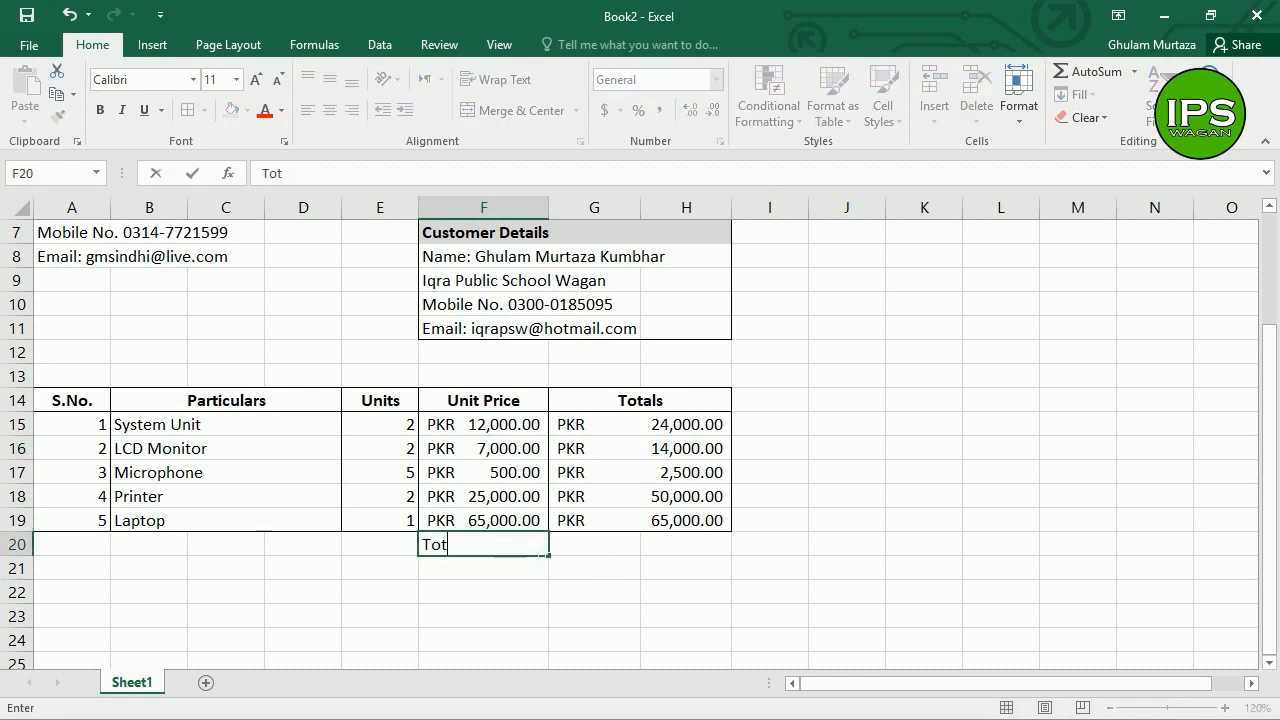
pyautogui.write('al Bill')
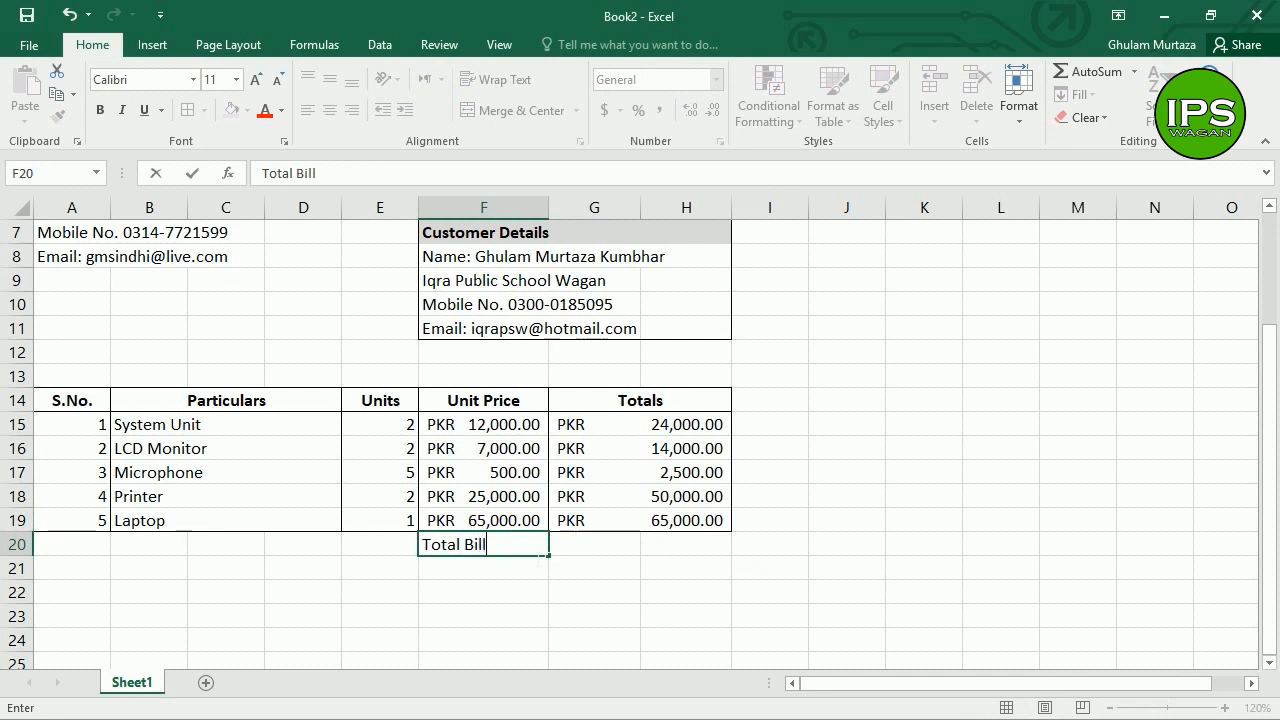
pyautogui.press('Return')
pyautogui.press('Up')
pyautogui.press('Right')
# Step: Merge and center G20:H20 and start a =SUM( formula in it
pyautogui.moveTo(612, 549); pyautogui.dragTo(677, 546)
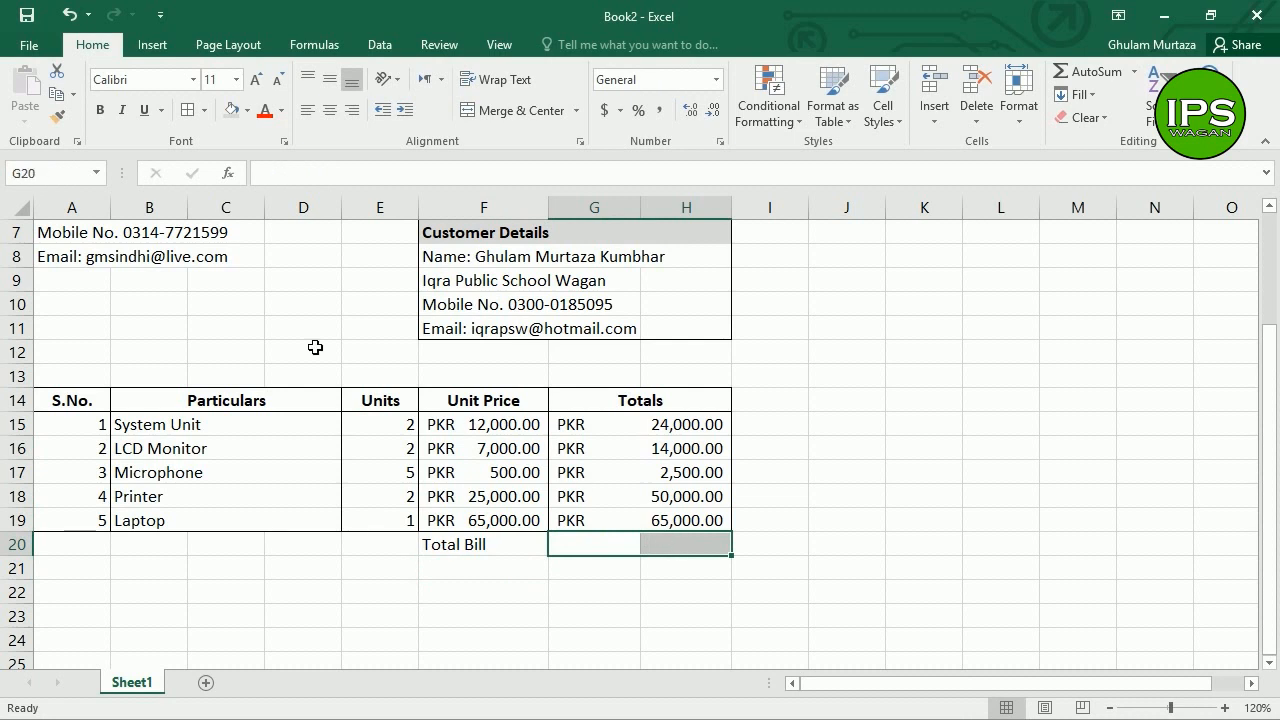
pyautogui.click(519, 111)
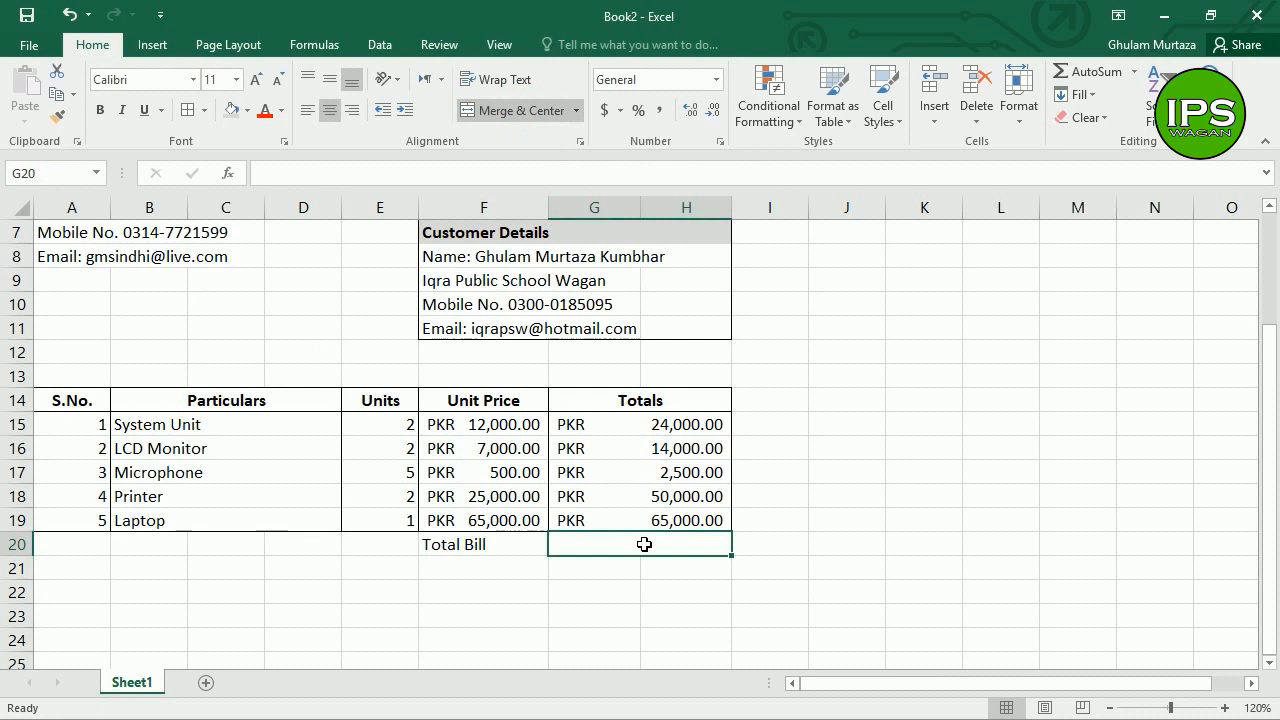
pyautogui.write('=sum(')
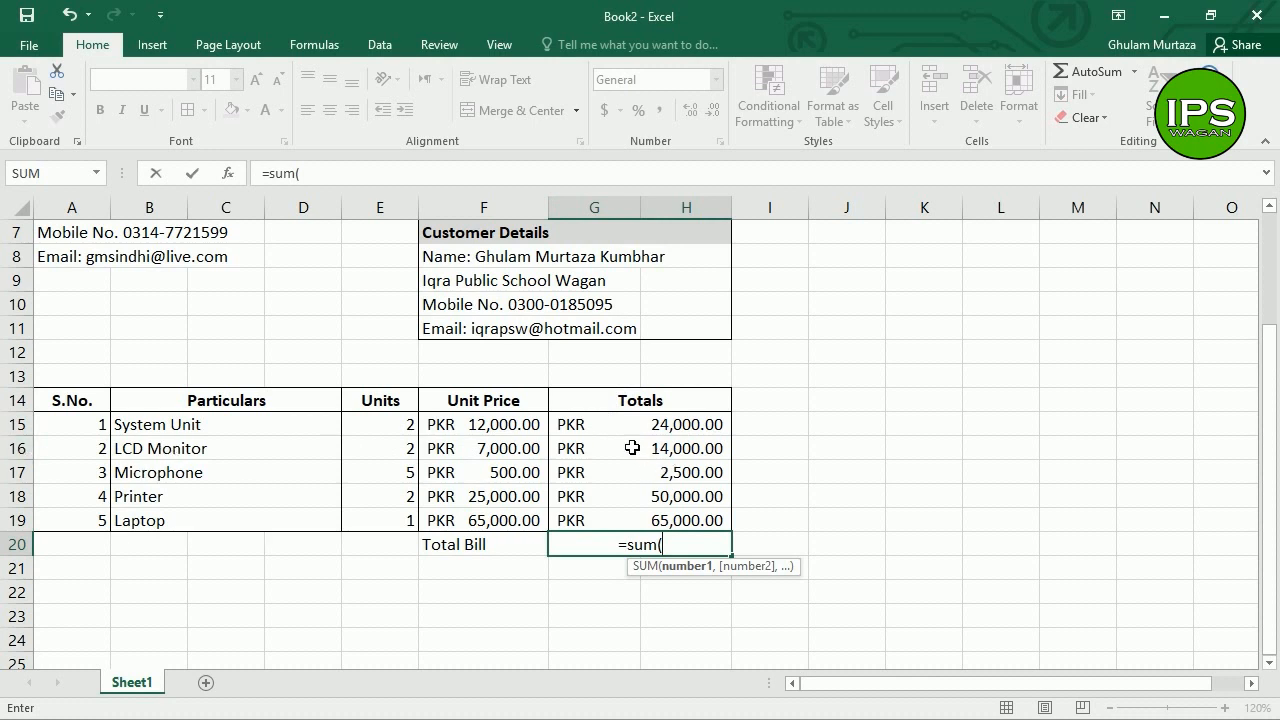
# Step: Finish the Total Bill formula as the SUM of G15:H19, giving 155,500.00
pyautogui.click(656, 428)
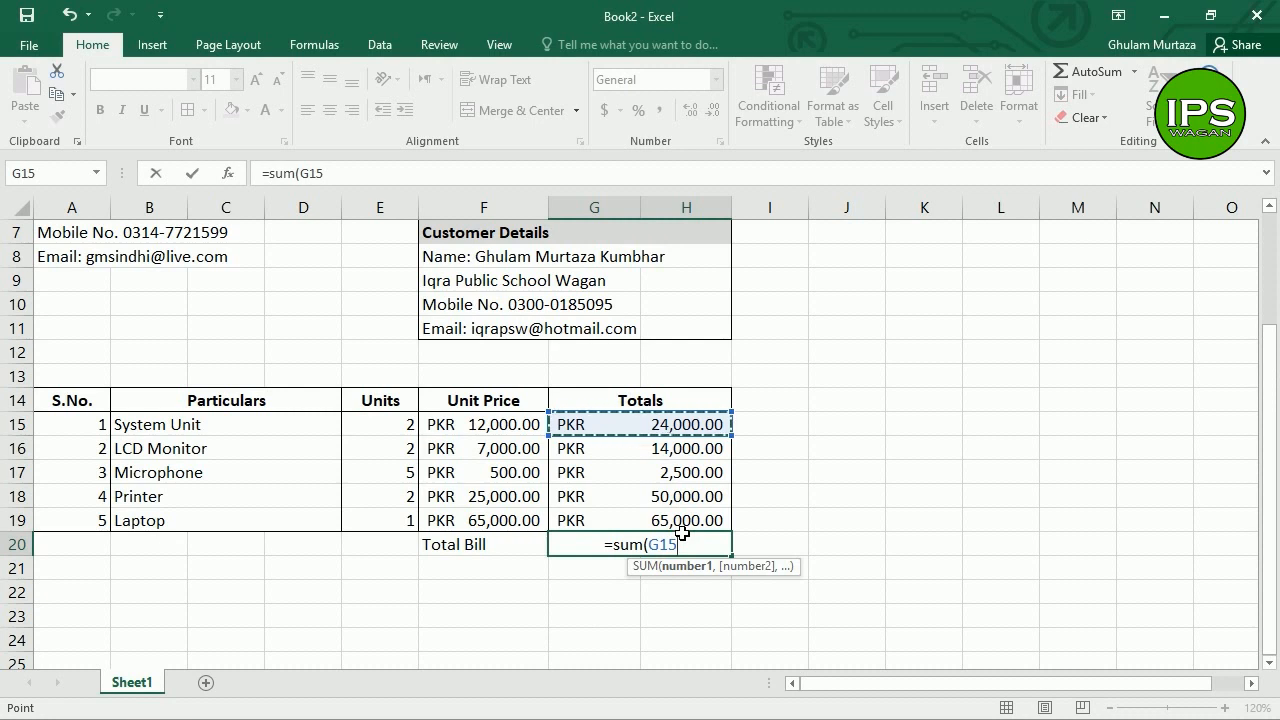
pyautogui.press('F8')
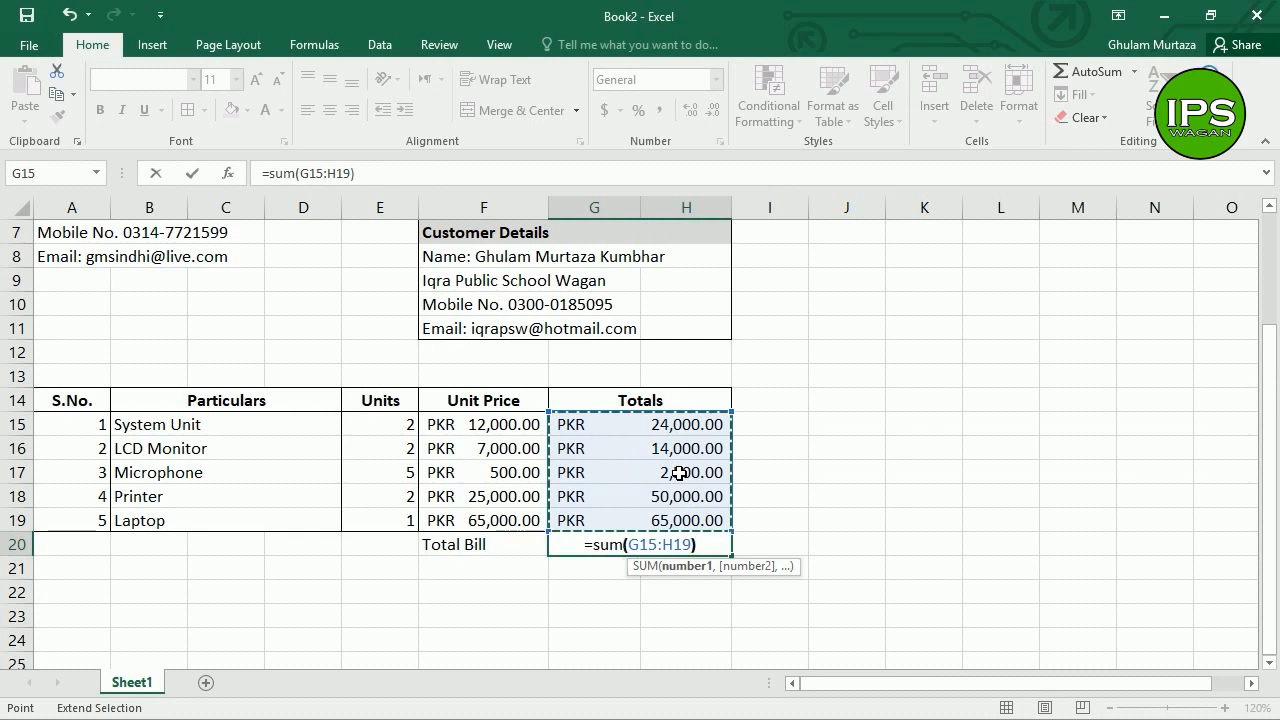
pyautogui.press('Return')
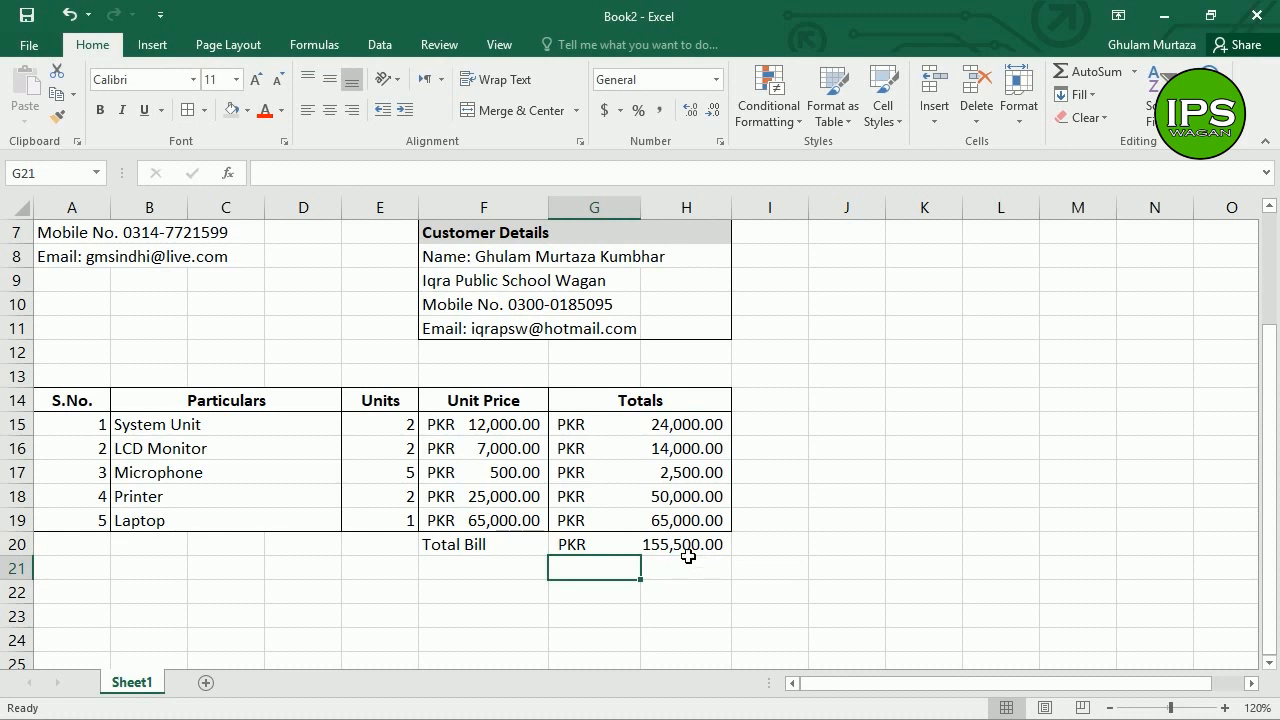
# Step: Right-align the Total Bill label and make F20:H20 bold
pyautogui.click(654, 550)
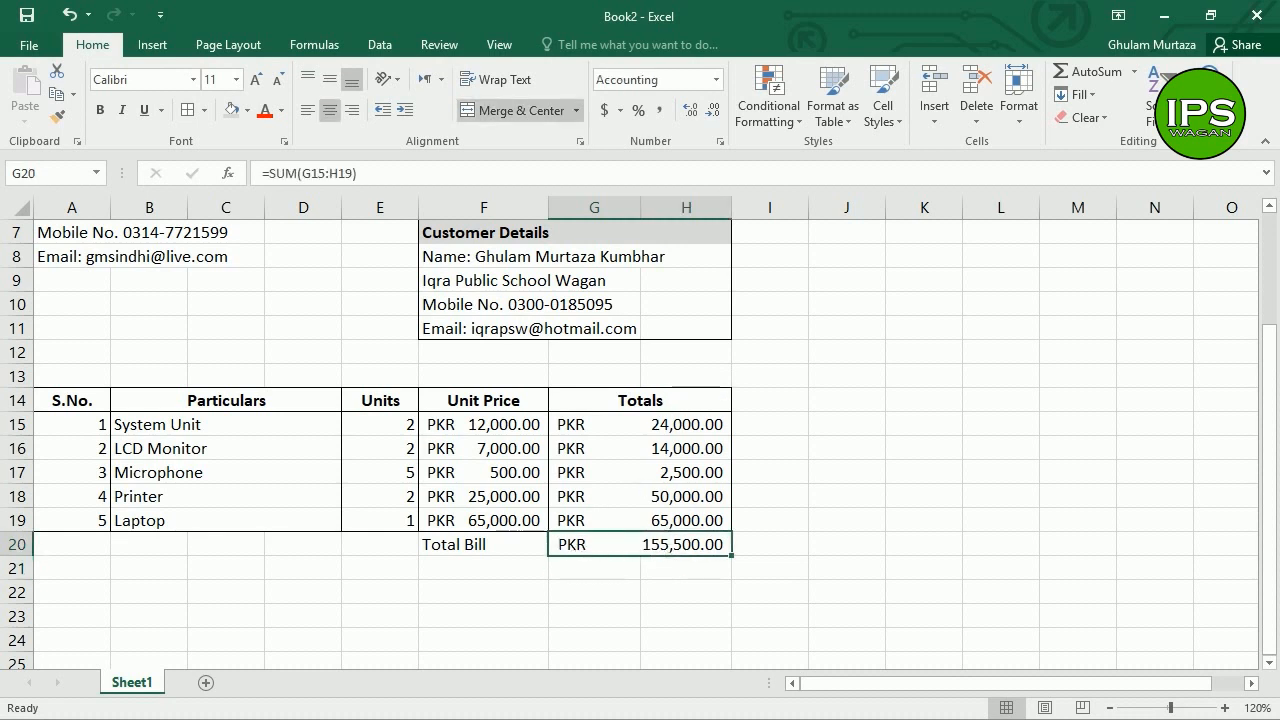
pyautogui.click(522, 551)
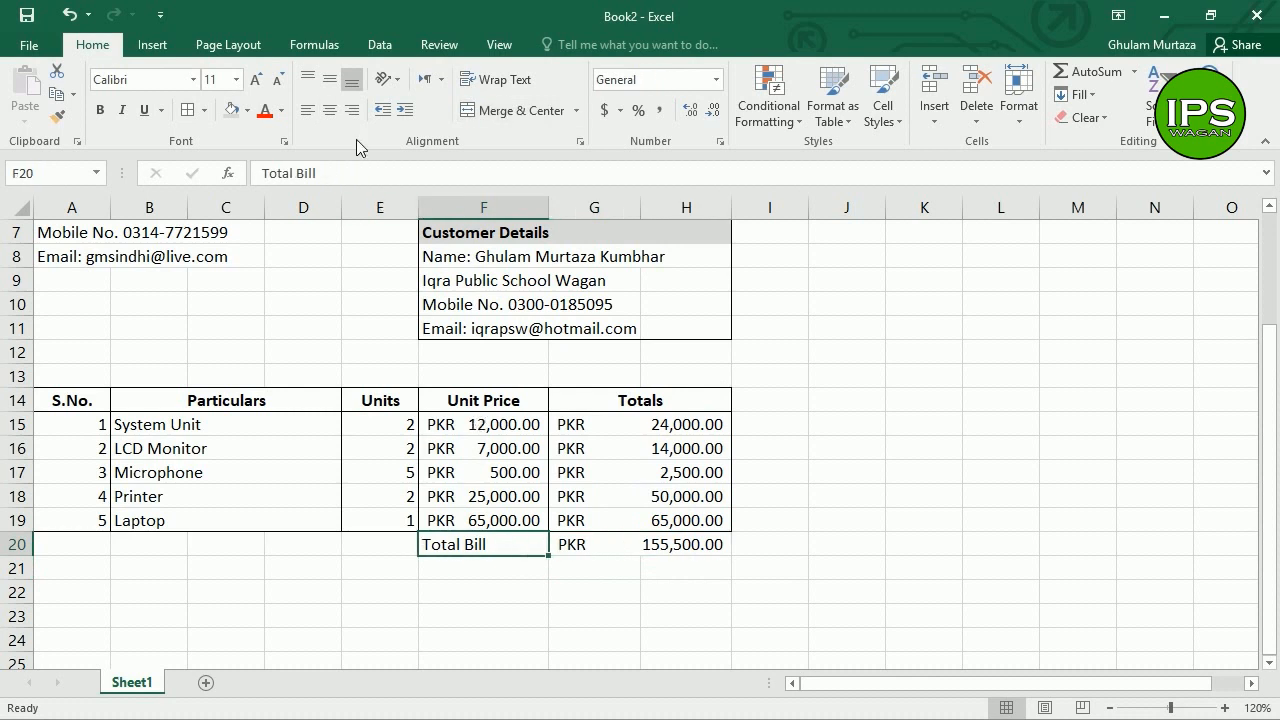
pyautogui.click(352, 110)
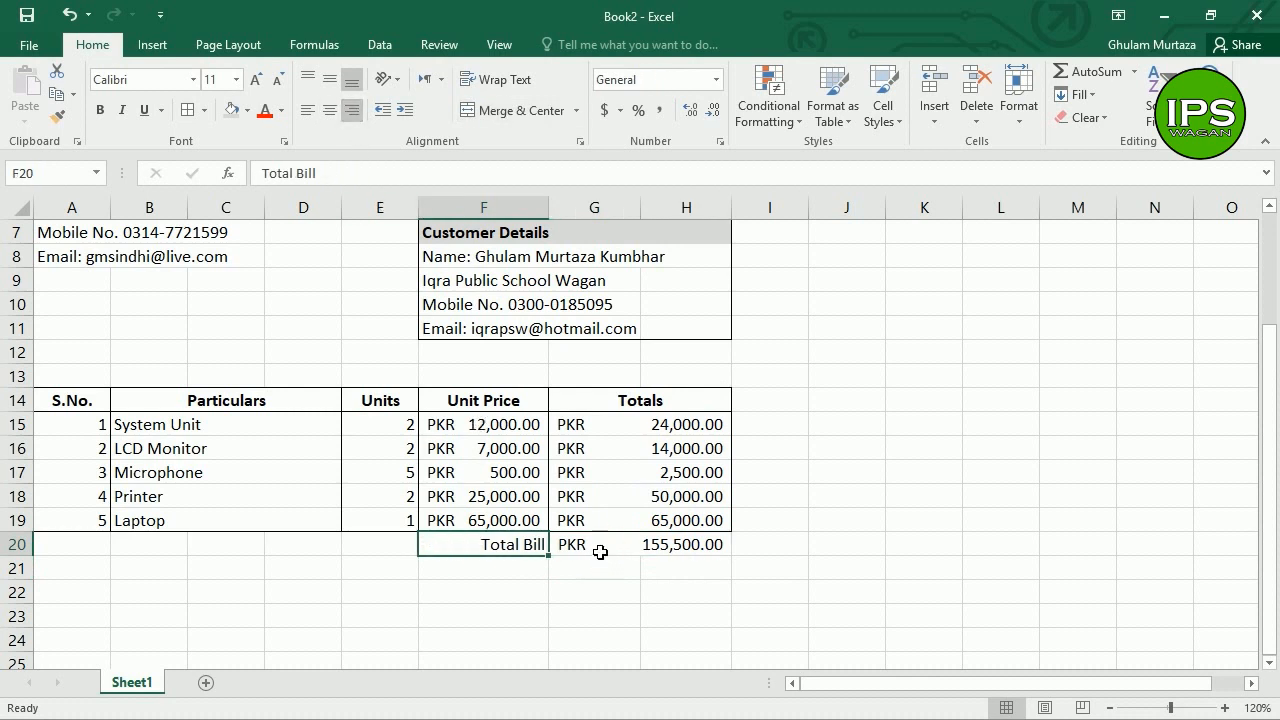
pyautogui.moveTo(600, 552); pyautogui.dragTo(508, 543)
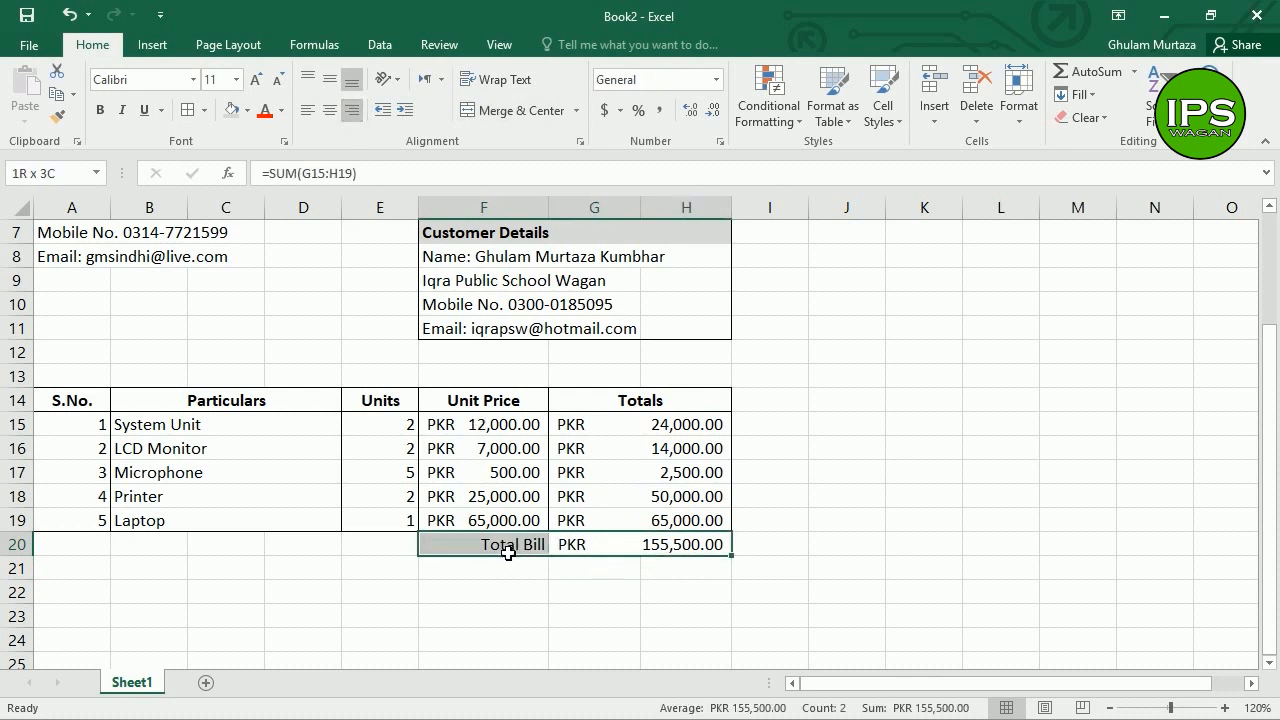
pyautogui.click(101, 110)
pyautogui.click(603, 550)
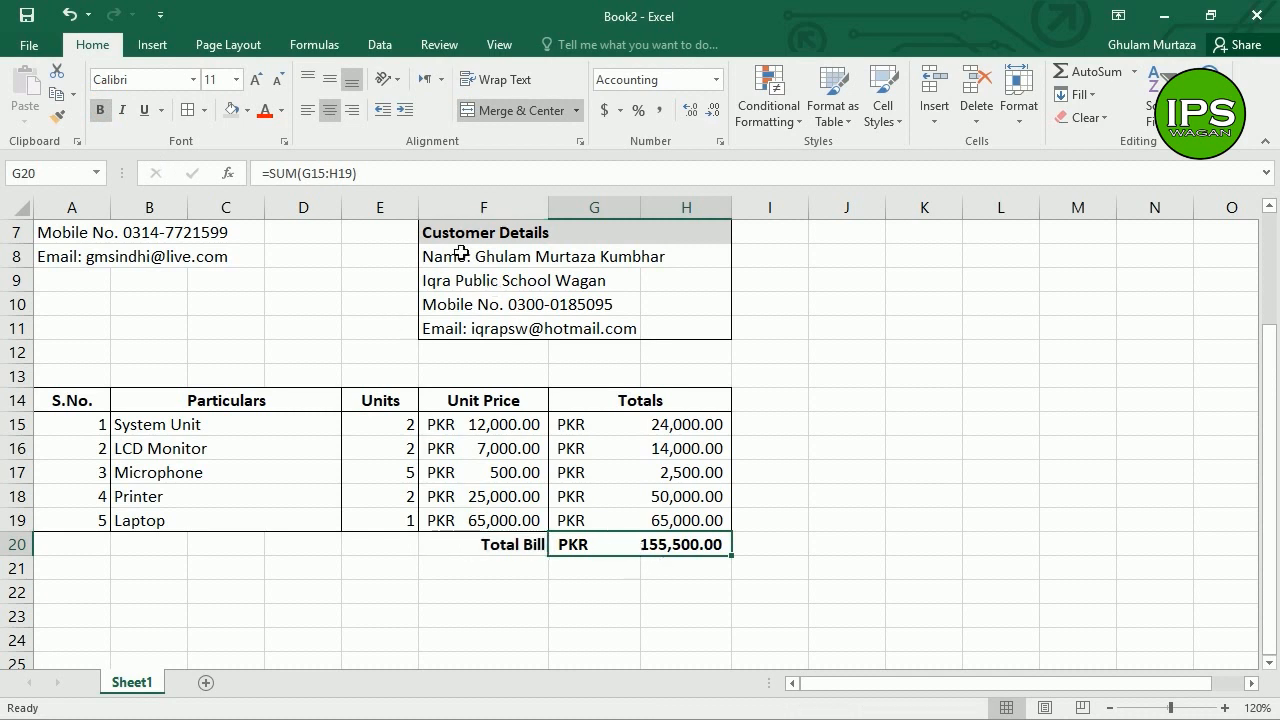
# Step: Put an outline border around the Total Bill row F20:H20
pyautogui.hotkey('ctrl', '1')
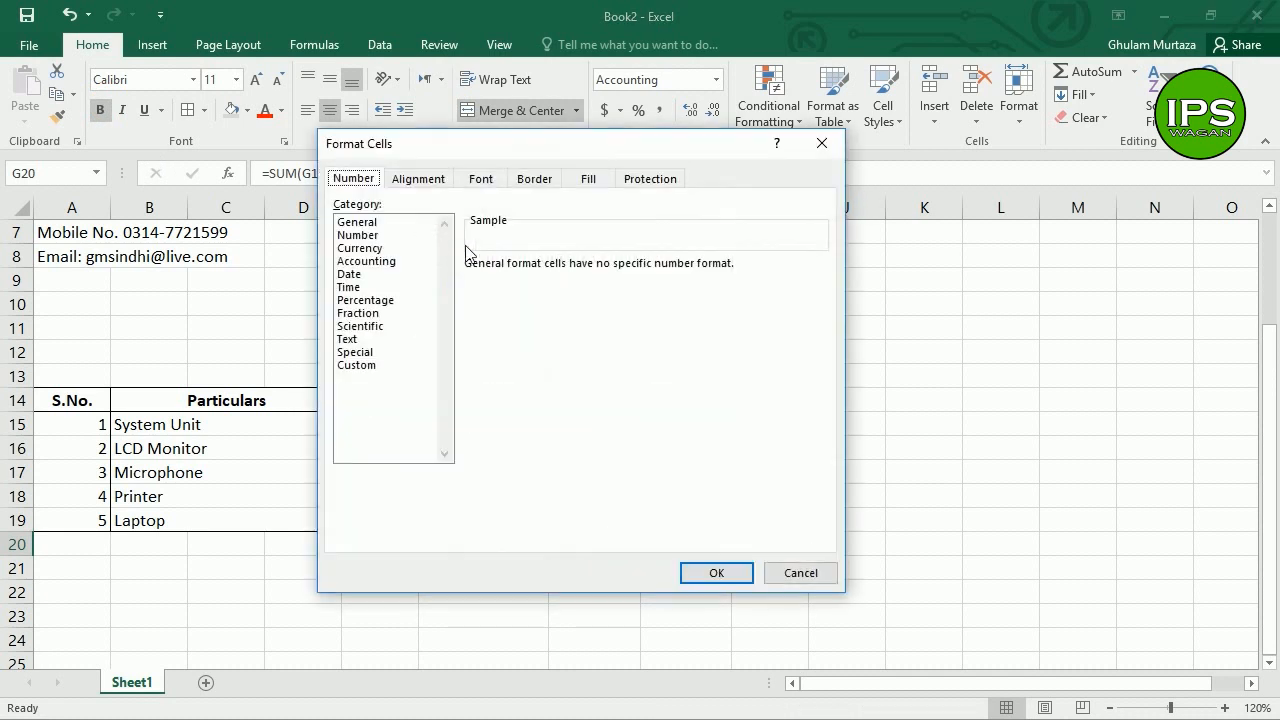
pyautogui.click(538, 182)
pyautogui.click(597, 237)
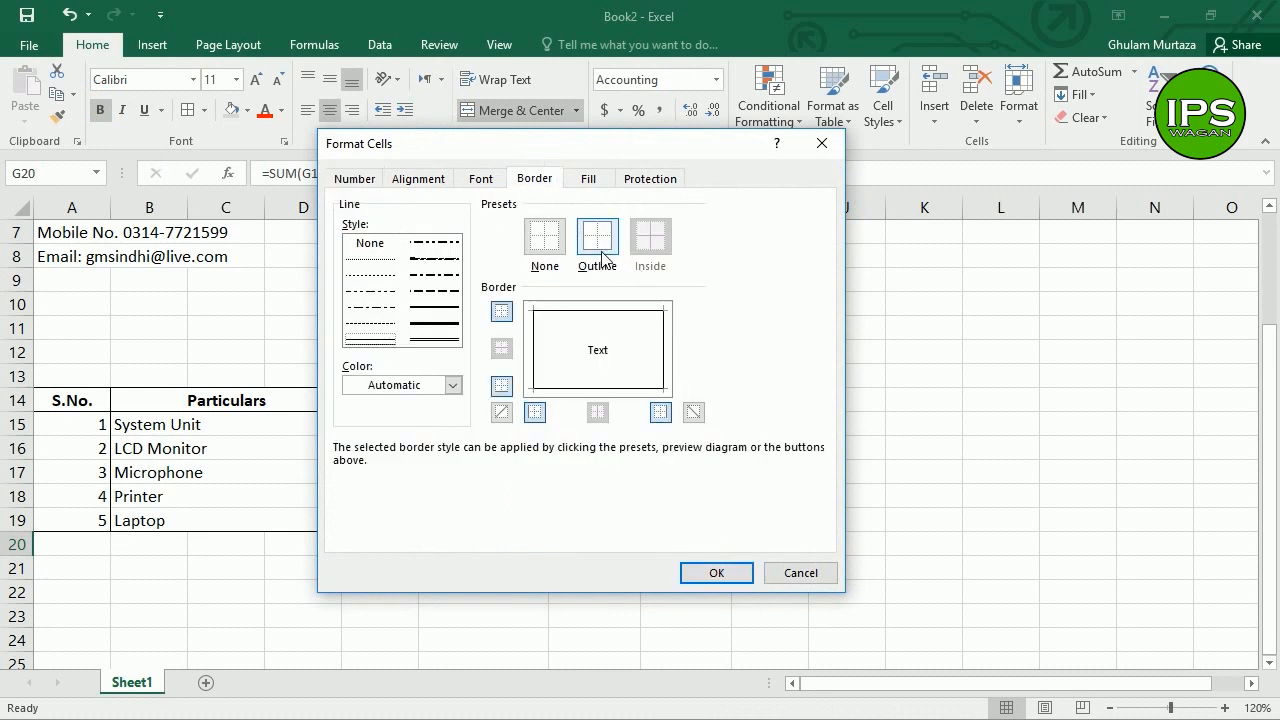
pyautogui.click(717, 573)
pyautogui.click(600, 500)
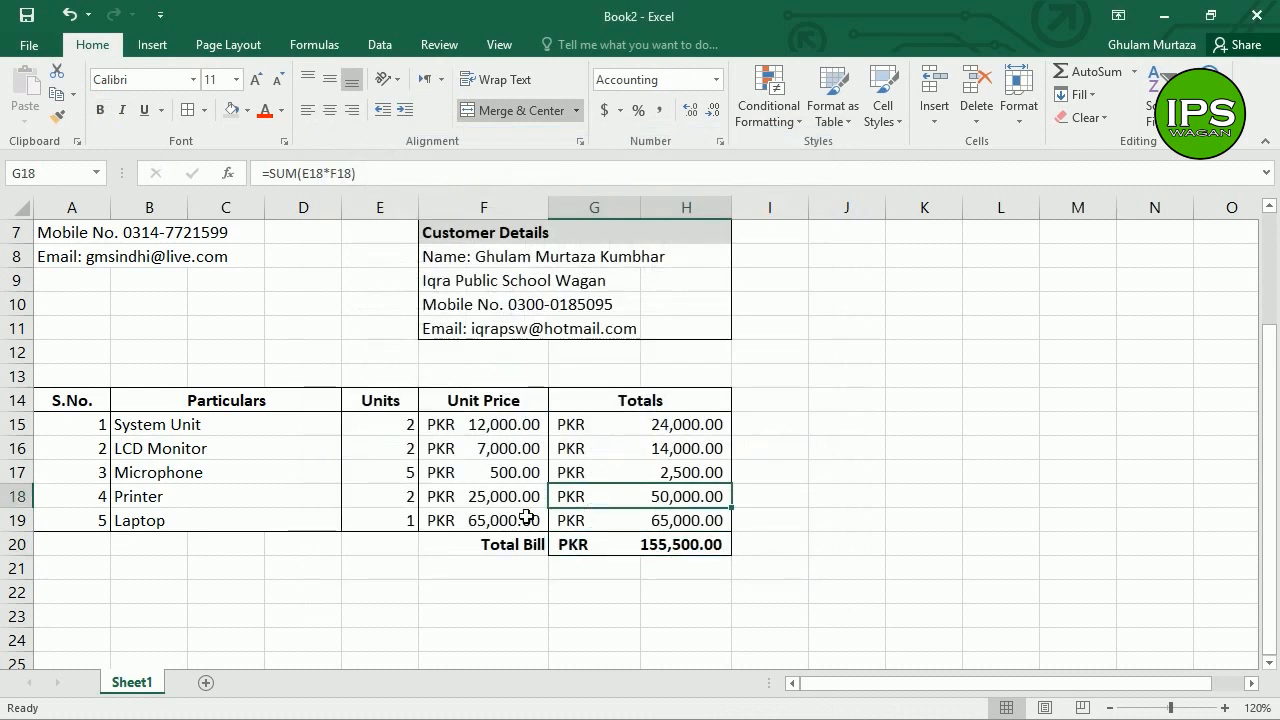
pyautogui.click(88, 404)
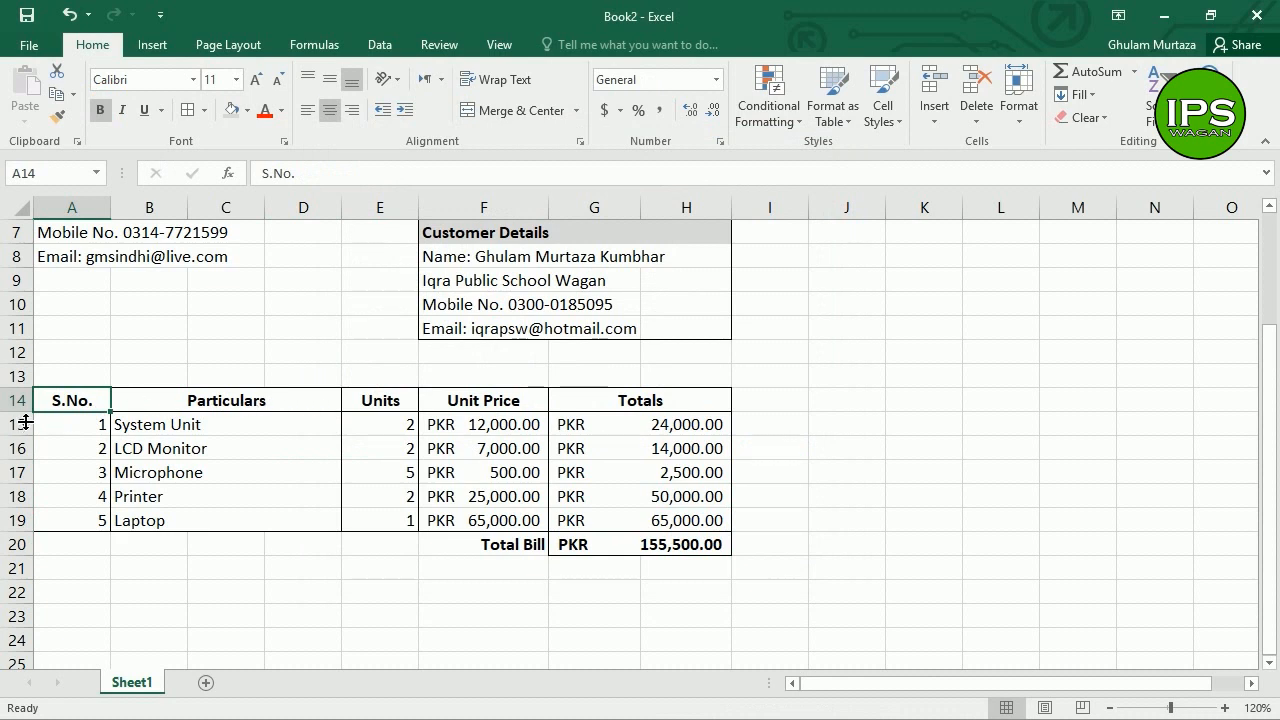
# Step: Make header row 14 taller and vertically centre its header text
pyautogui.moveTo(25, 423); pyautogui.dragTo(28, 450)
pyautogui.moveTo(83, 409); pyautogui.dragTo(614, 397)
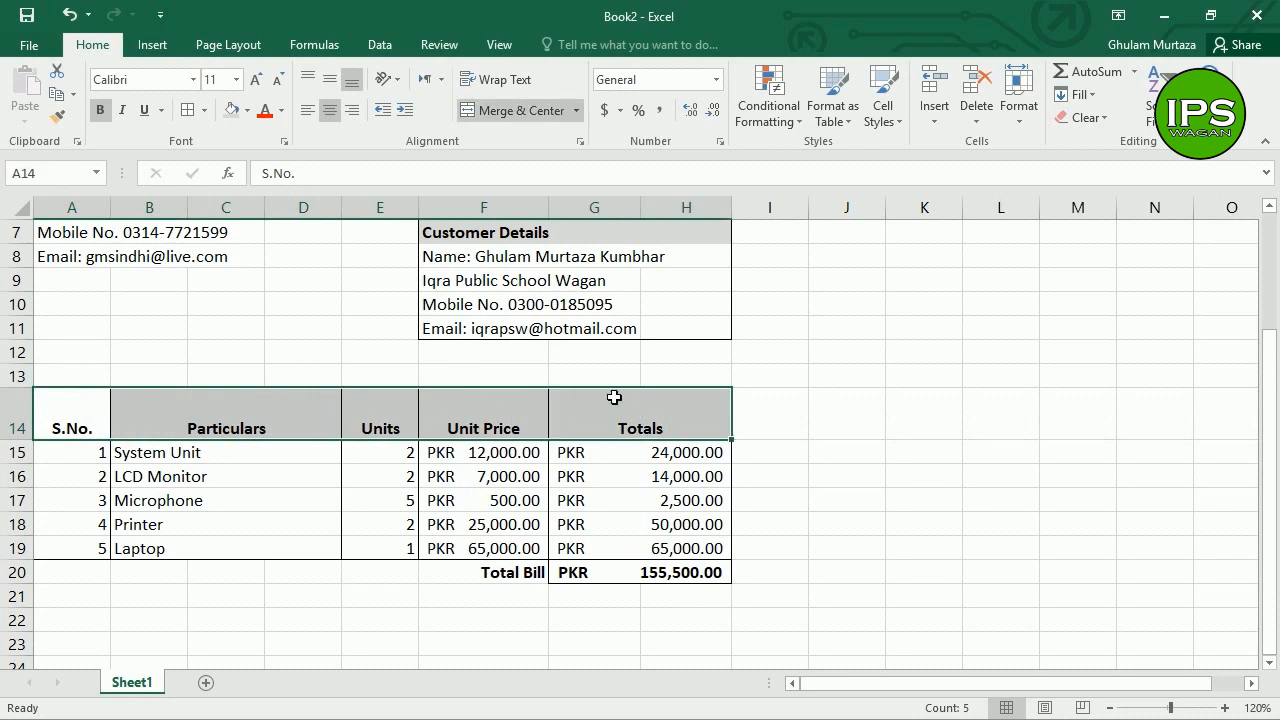
pyautogui.click(338, 80)
pyautogui.click(273, 487)
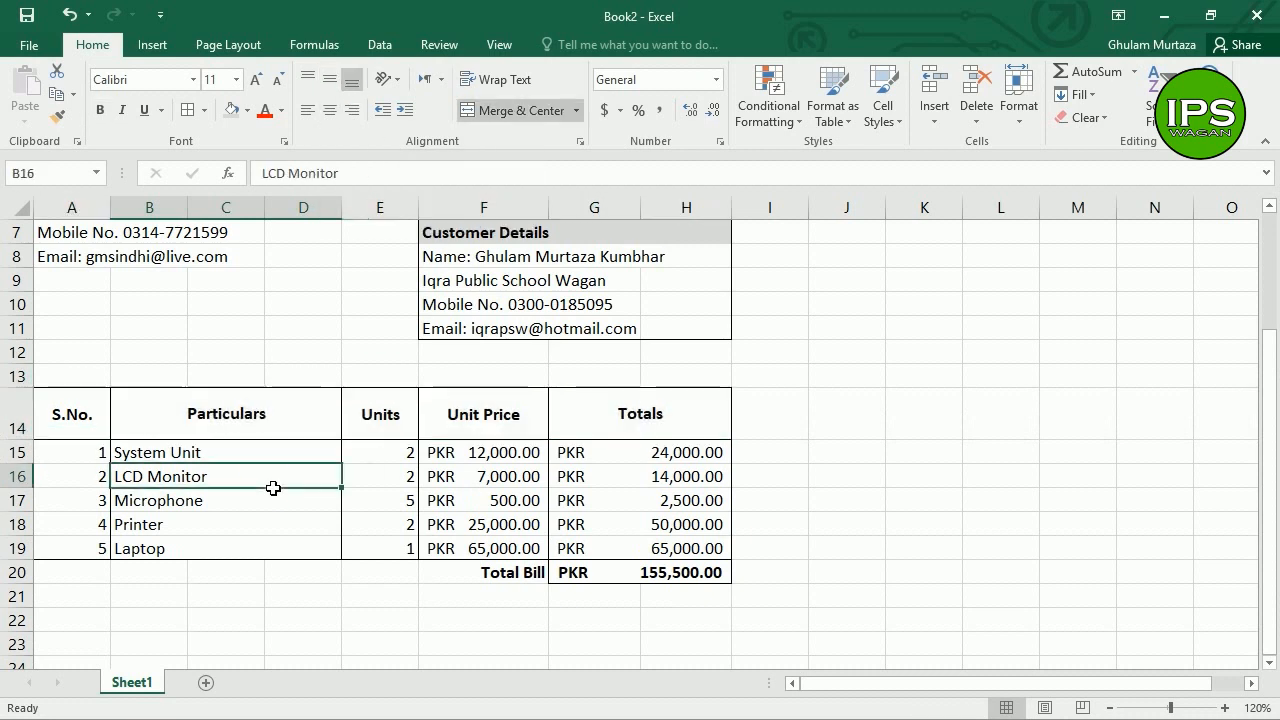
# Step: Set the five item rows 15–19 to a row height of 22
pyautogui.moveTo(68, 455); pyautogui.dragTo(607, 551)
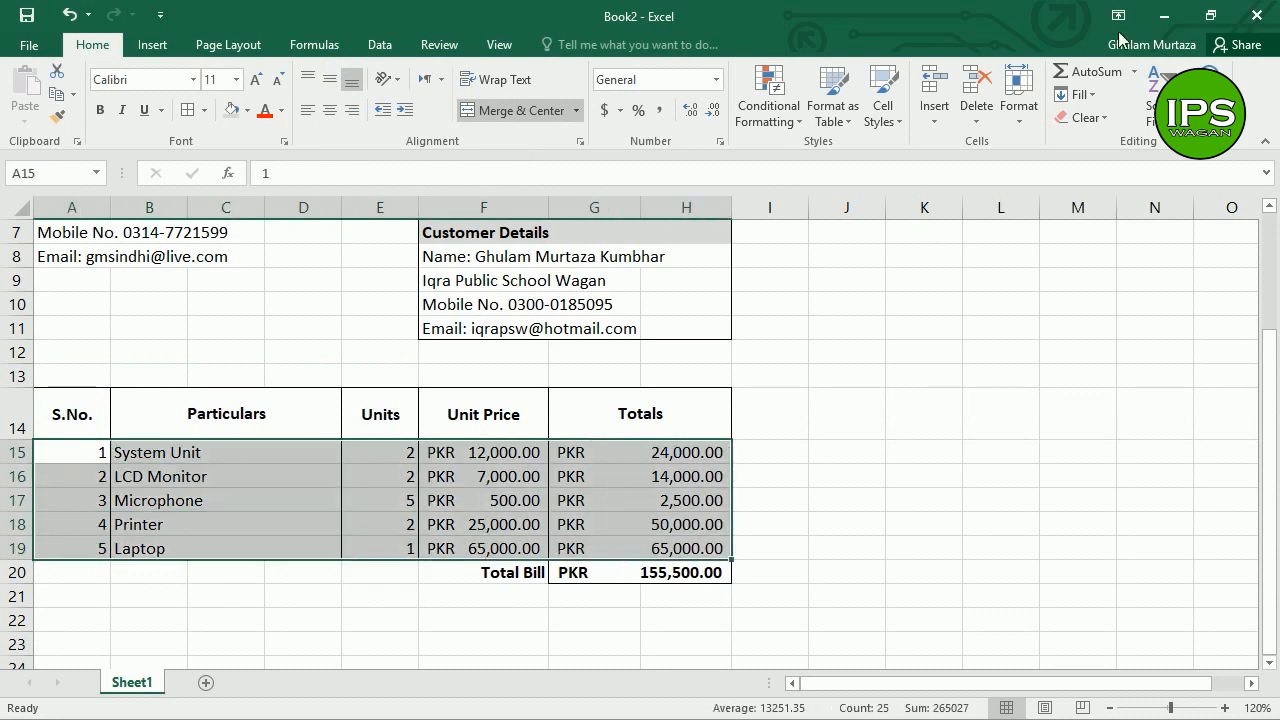
pyautogui.click(1024, 100)
pyautogui.click(1034, 168)
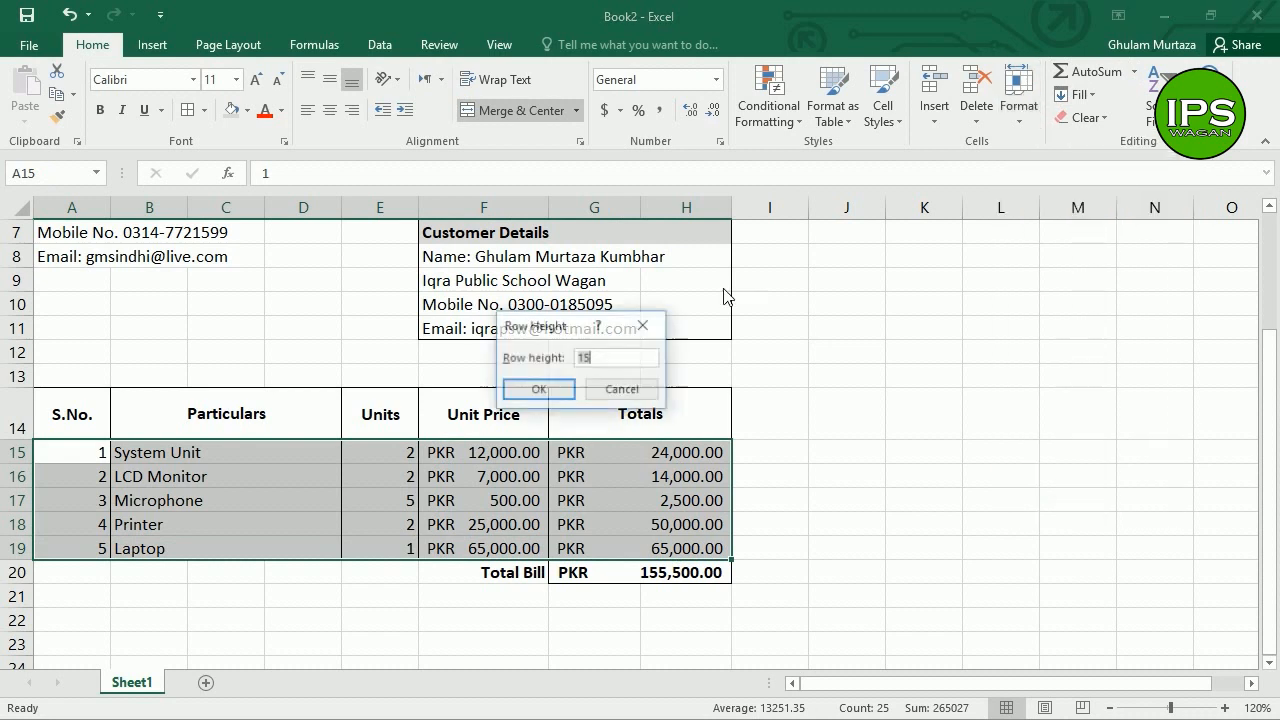
pyautogui.write('22')
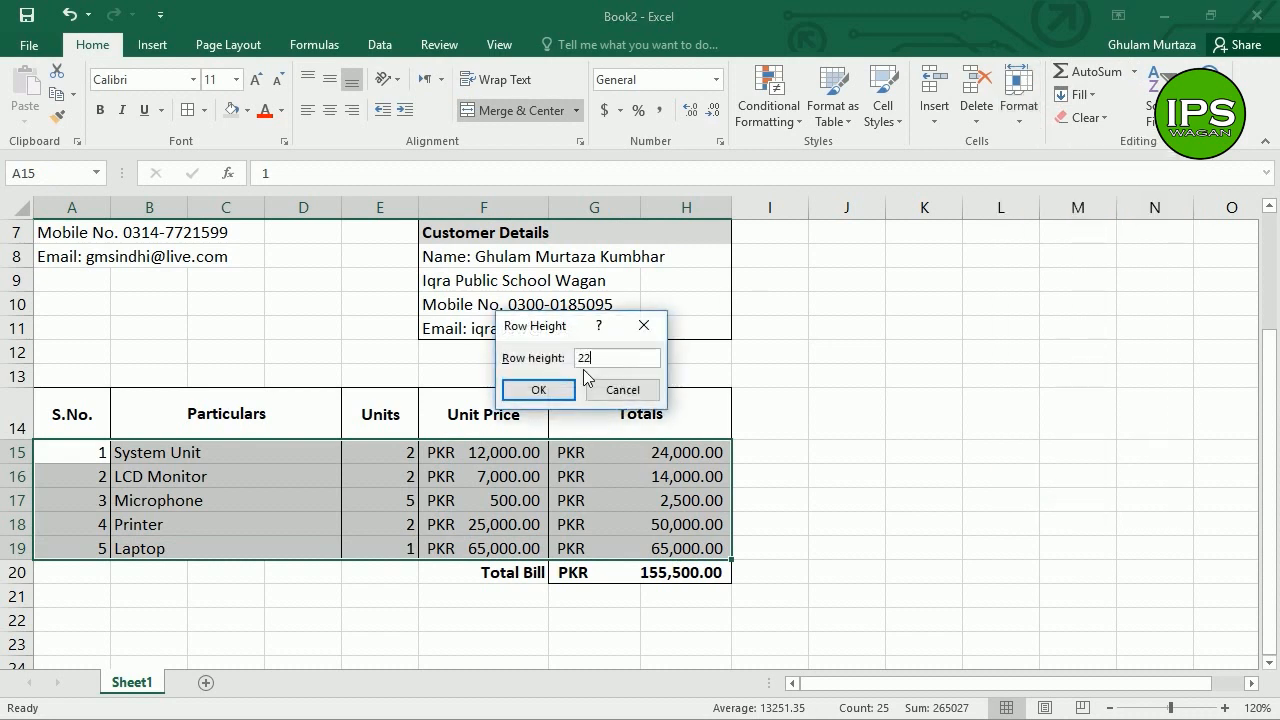
pyautogui.press('Return')
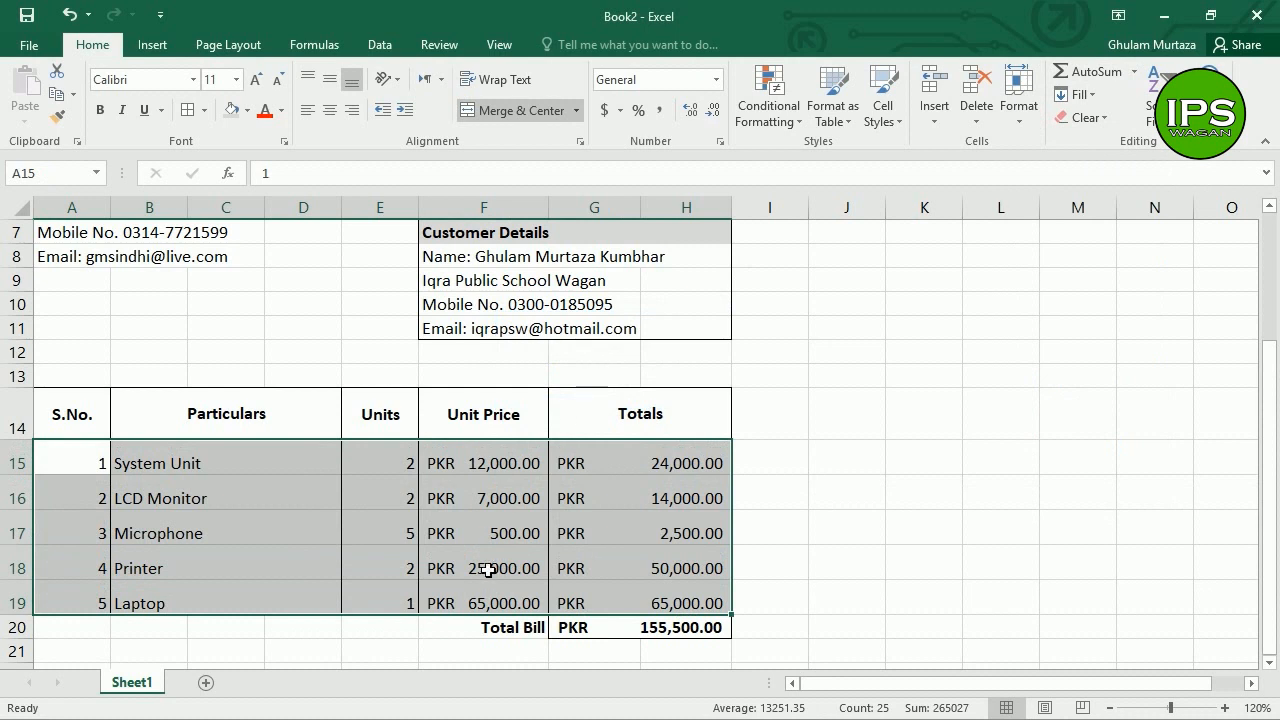
# Step: Make Total Bill row 20 taller and vertically centre its label and amount
pyautogui.click(521, 628)
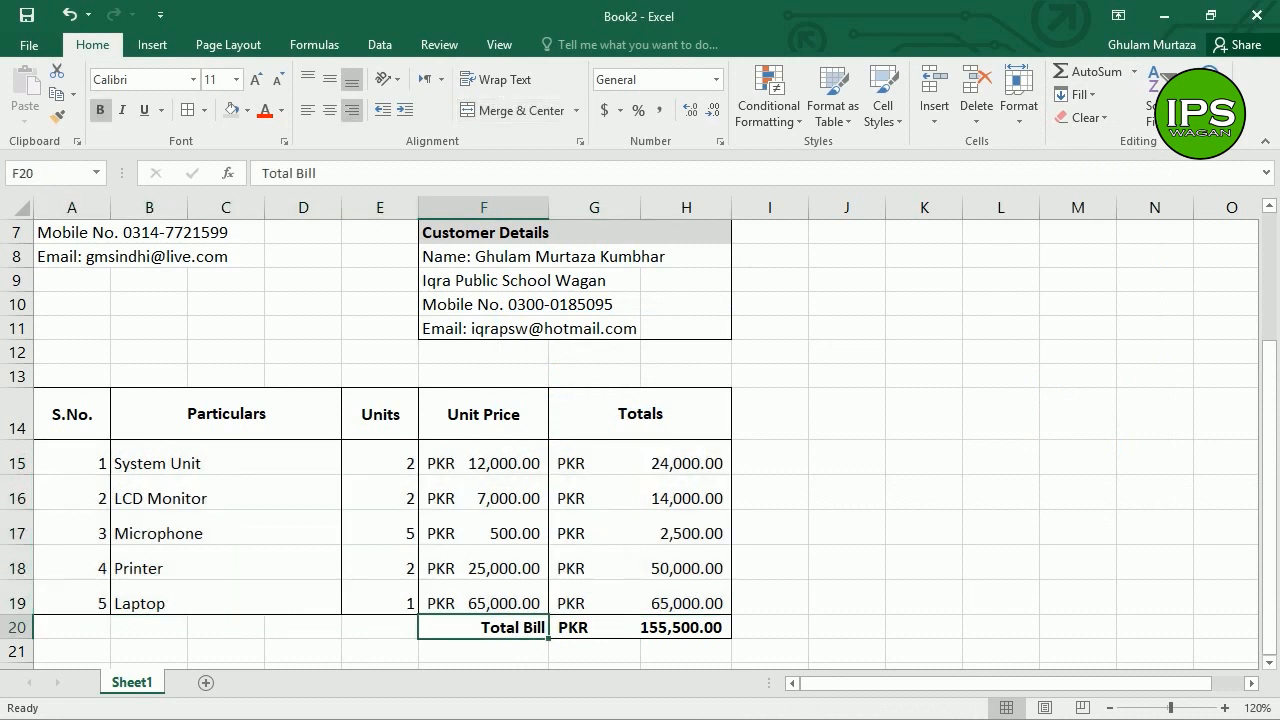
pyautogui.click(640, 628)
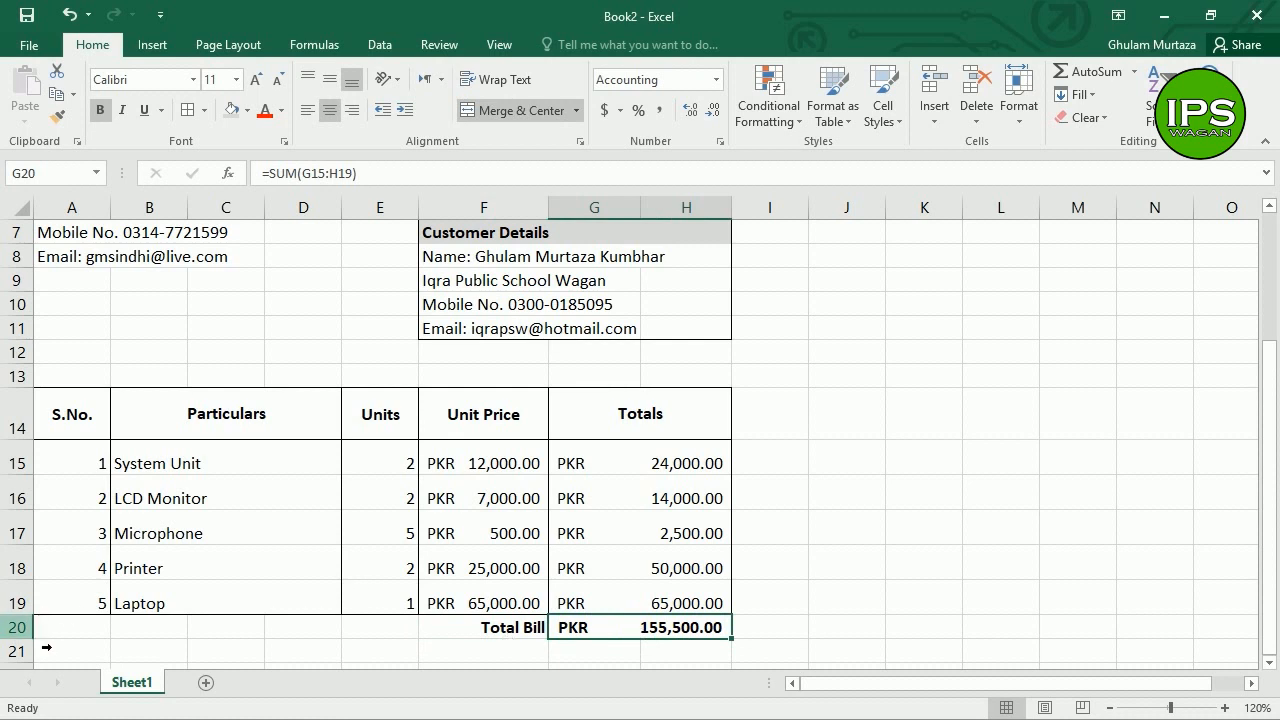
pyautogui.moveTo(37, 641); pyautogui.dragTo(42, 668)
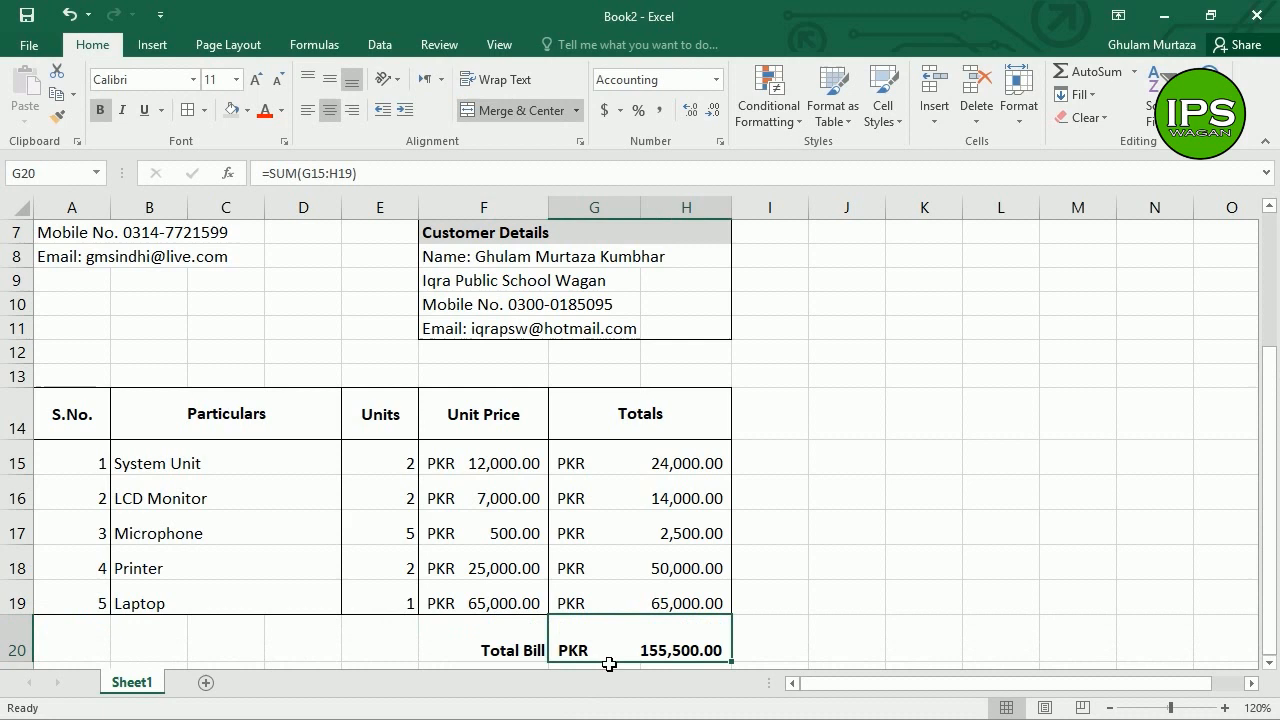
pyautogui.moveTo(611, 650); pyautogui.dragTo(510, 650)
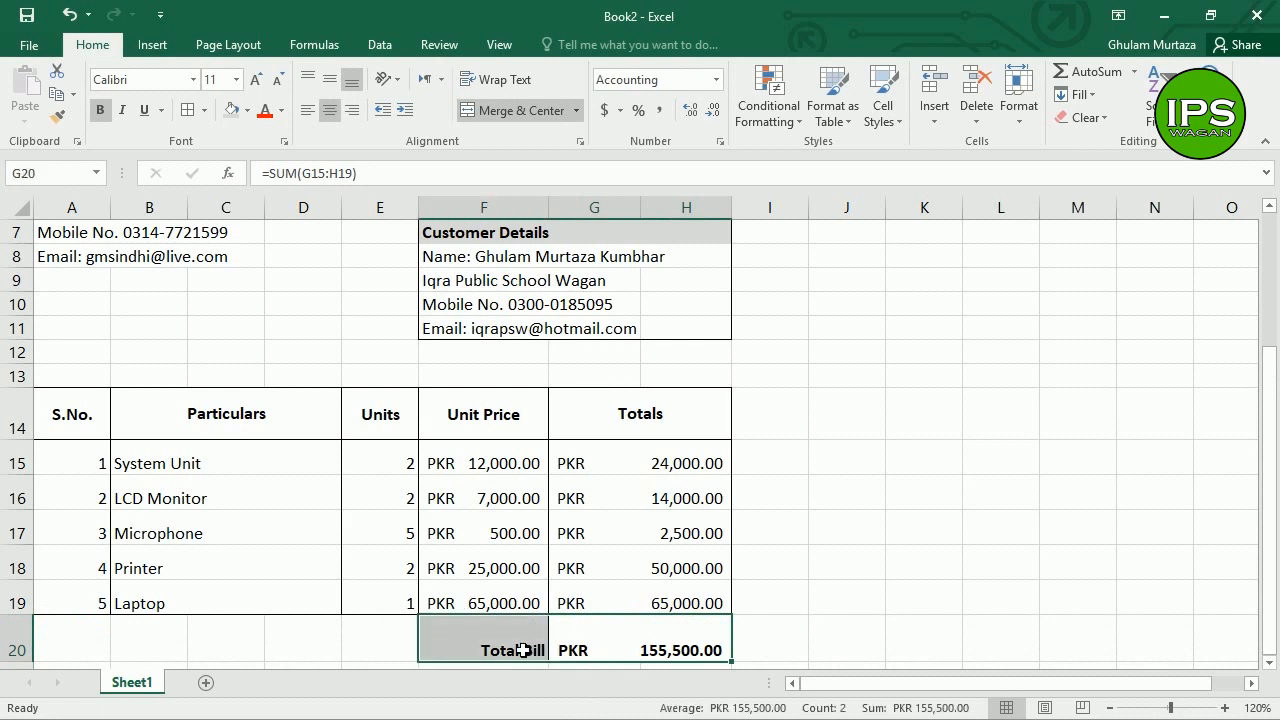
pyautogui.click(329, 78)
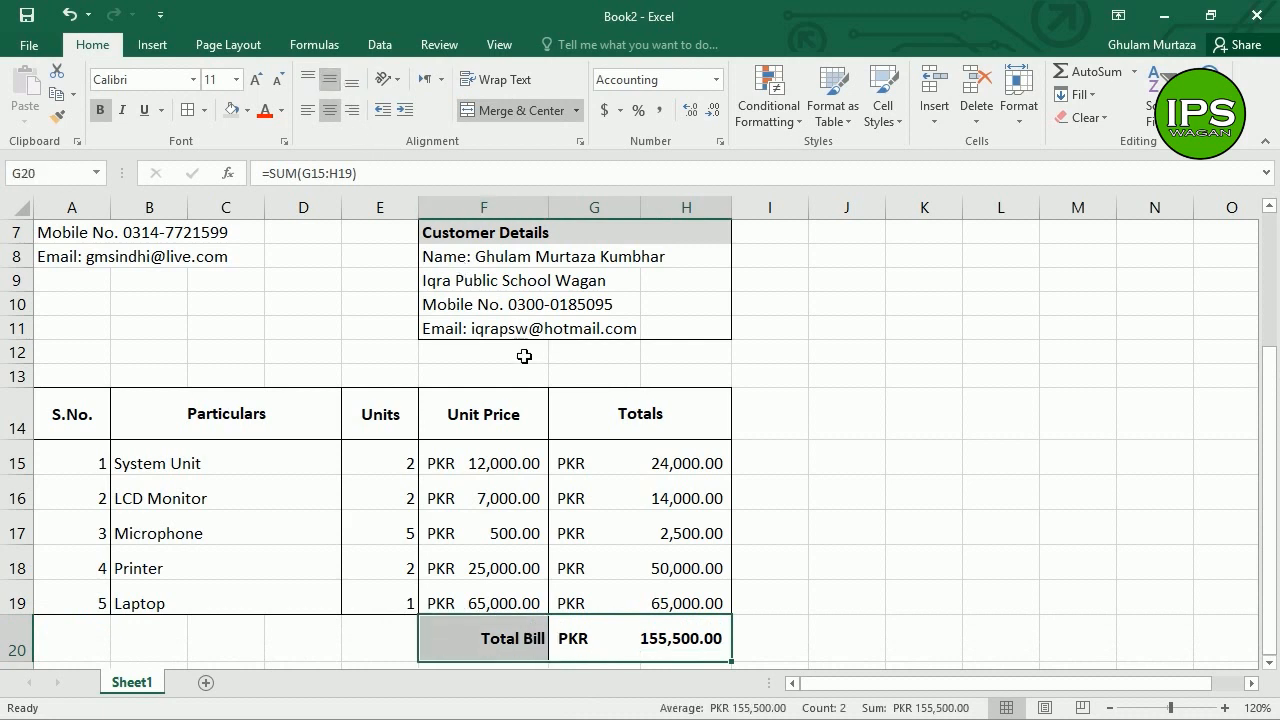
pyautogui.click(556, 470)
pyautogui.moveTo(30, 663); pyautogui.dragTo(38, 688)
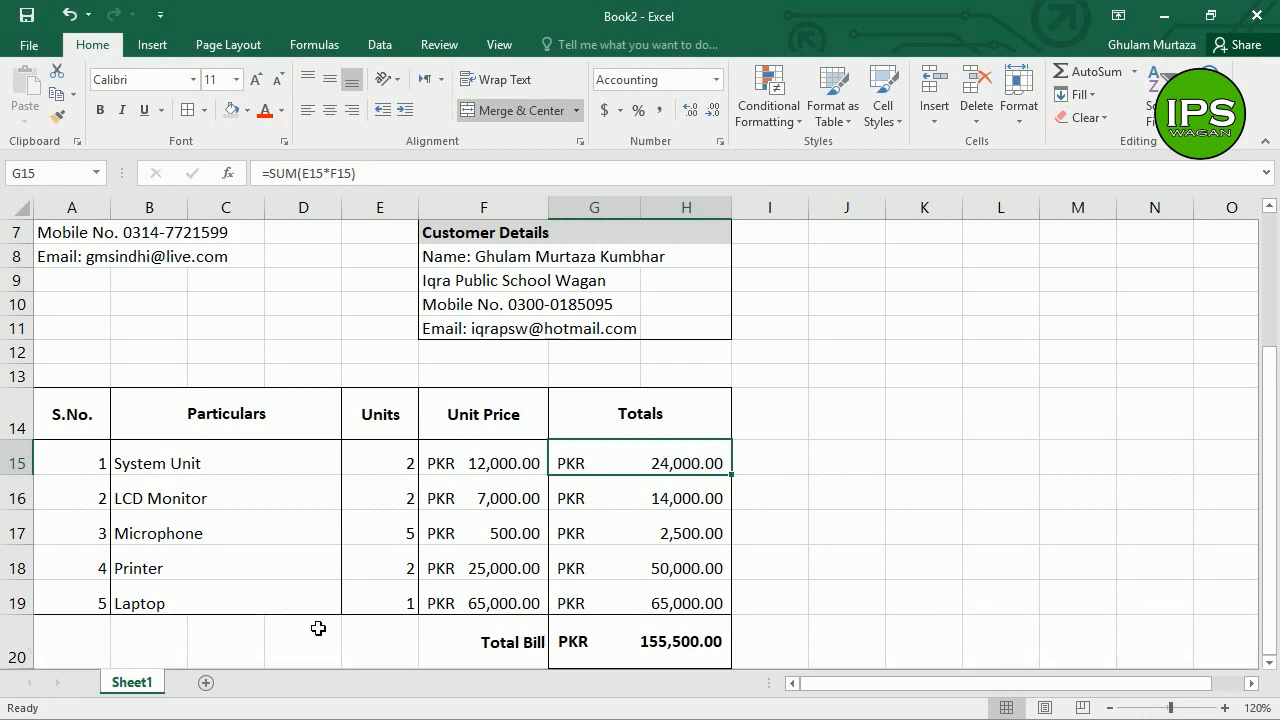
pyautogui.click(597, 590)
pyautogui.click(656, 660)
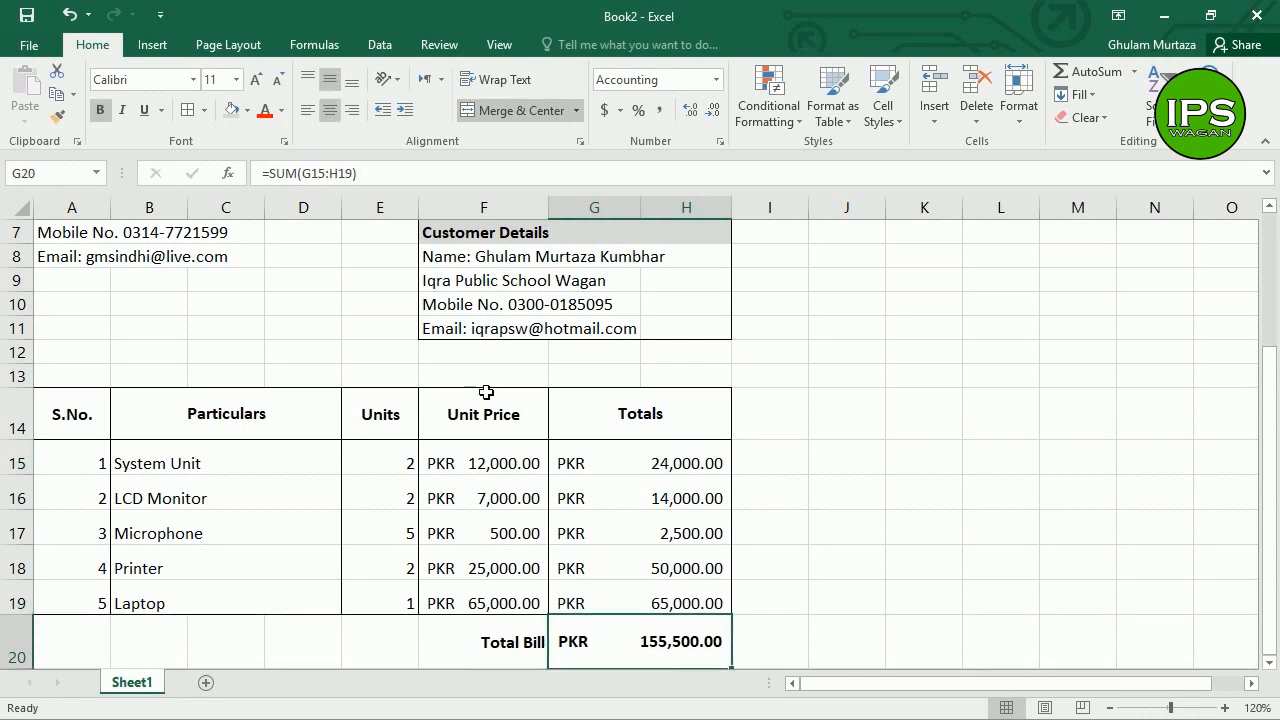
pyautogui.click(352, 331)
pyautogui.moveTo(1266, 437); pyautogui.dragTo(1260, 272)
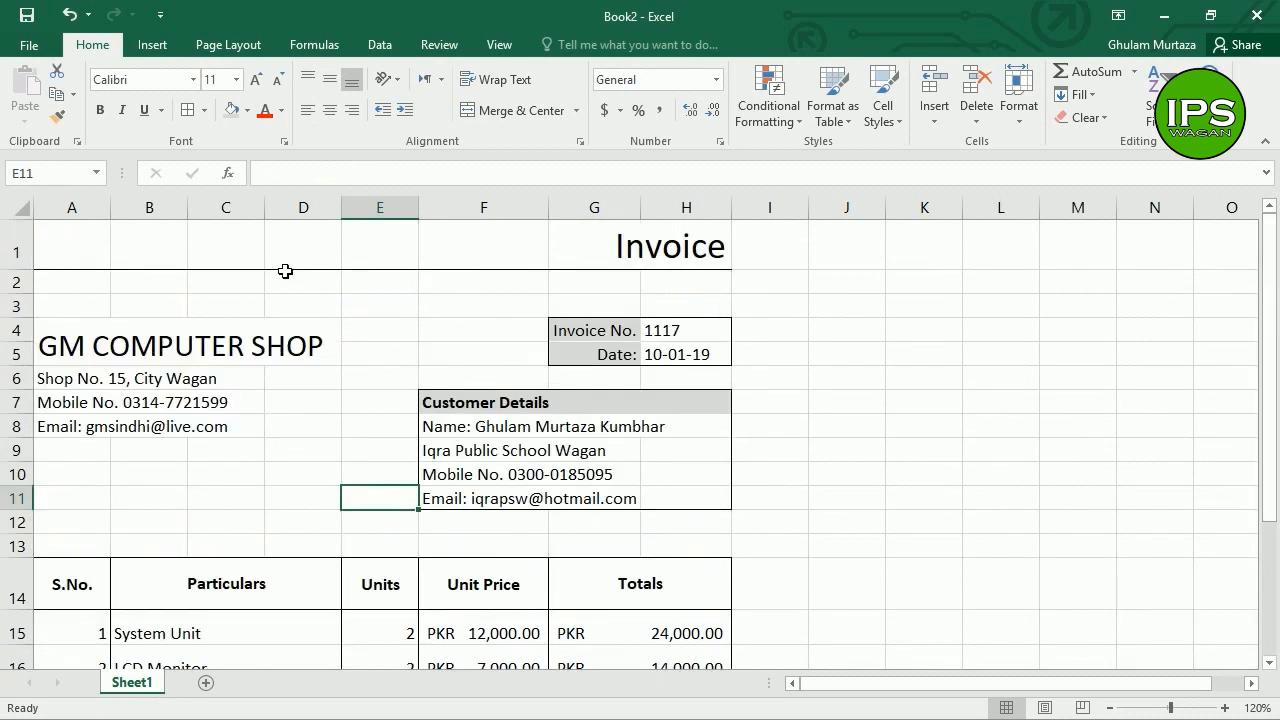
# Step: Give the invoice range A1:J20 a white background fill to hide the gridlines
pyautogui.click(54, 246)
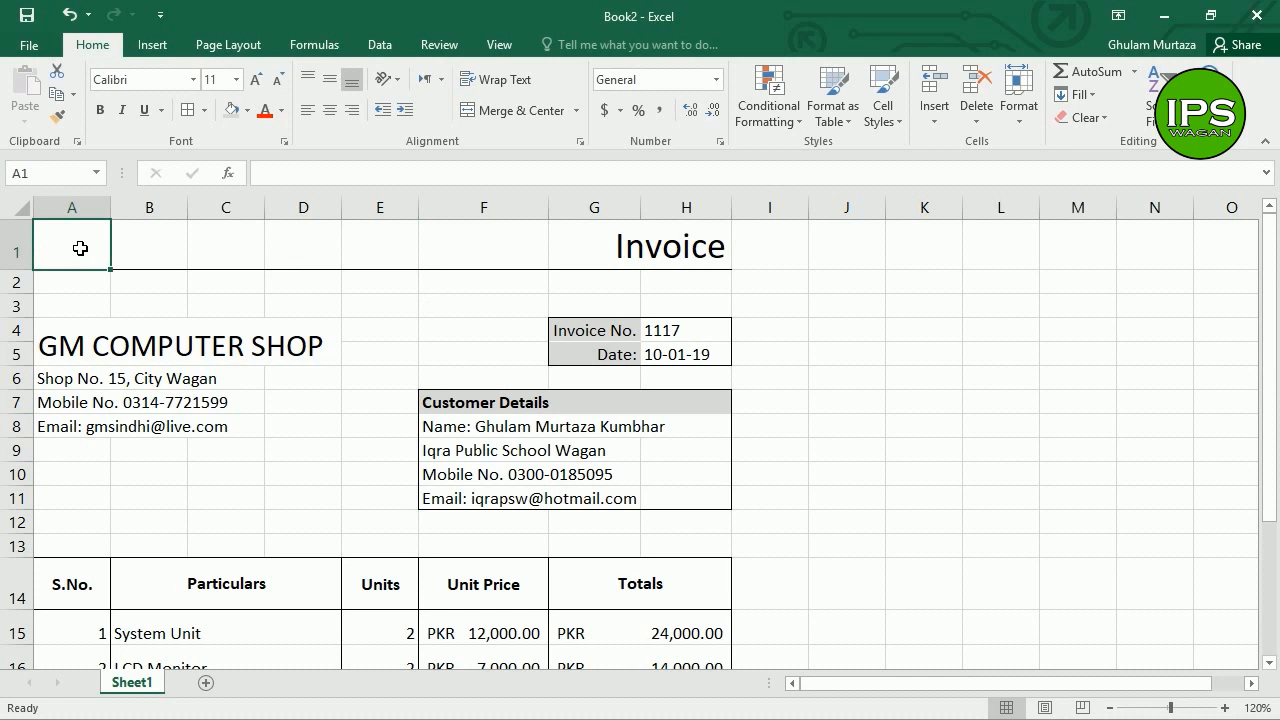
pyautogui.moveTo(70, 248); pyautogui.dragTo(880, 579)
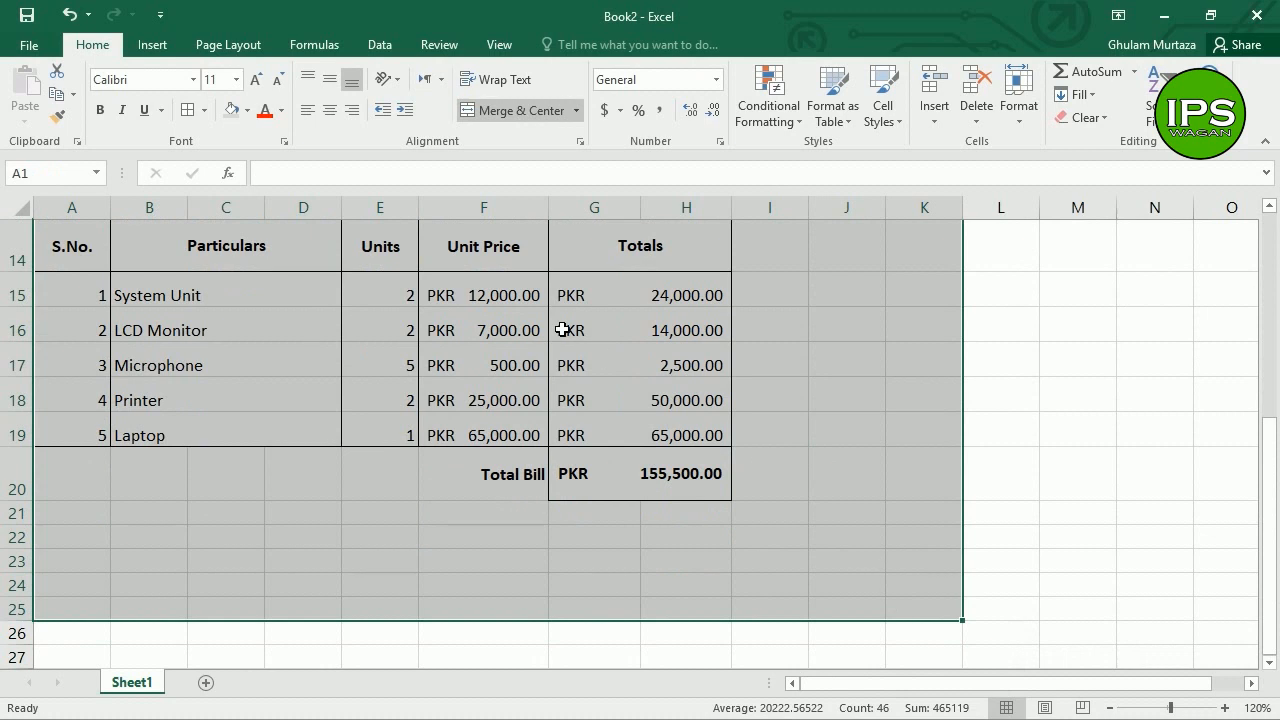
pyautogui.scroll(5, 563, 329)
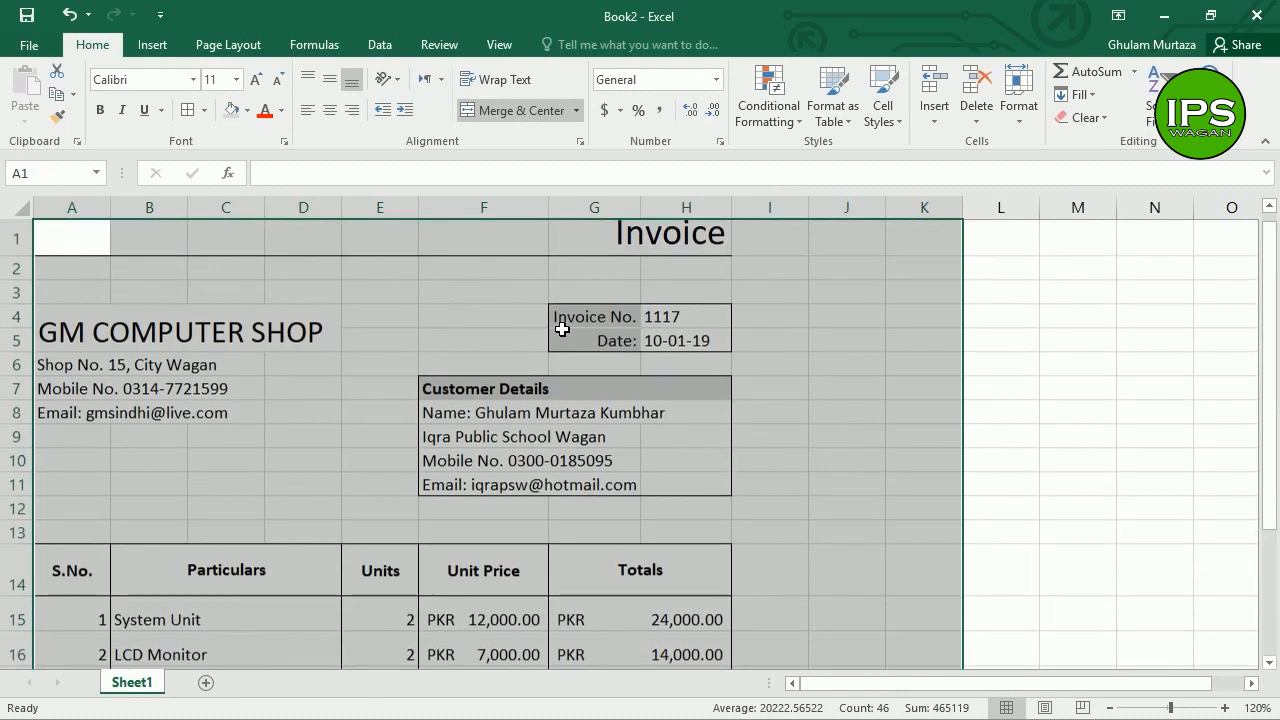
pyautogui.hotkey('ctrl', '1')
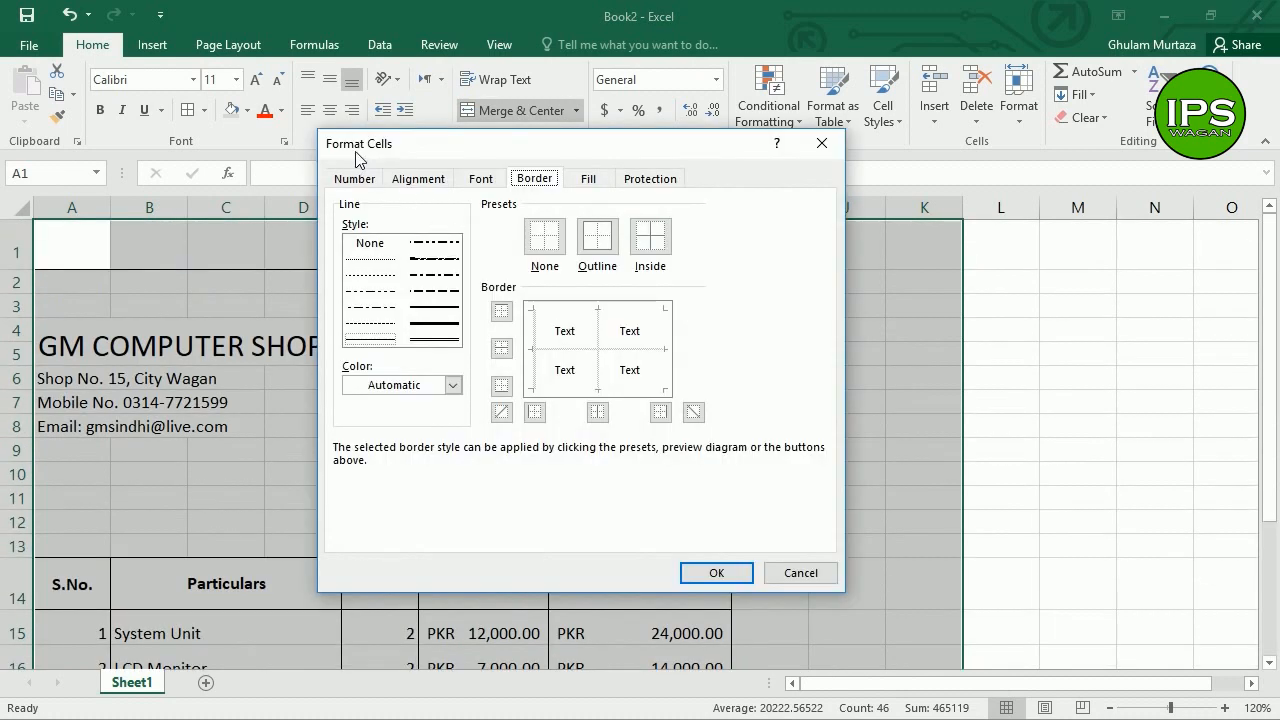
pyautogui.click(588, 178)
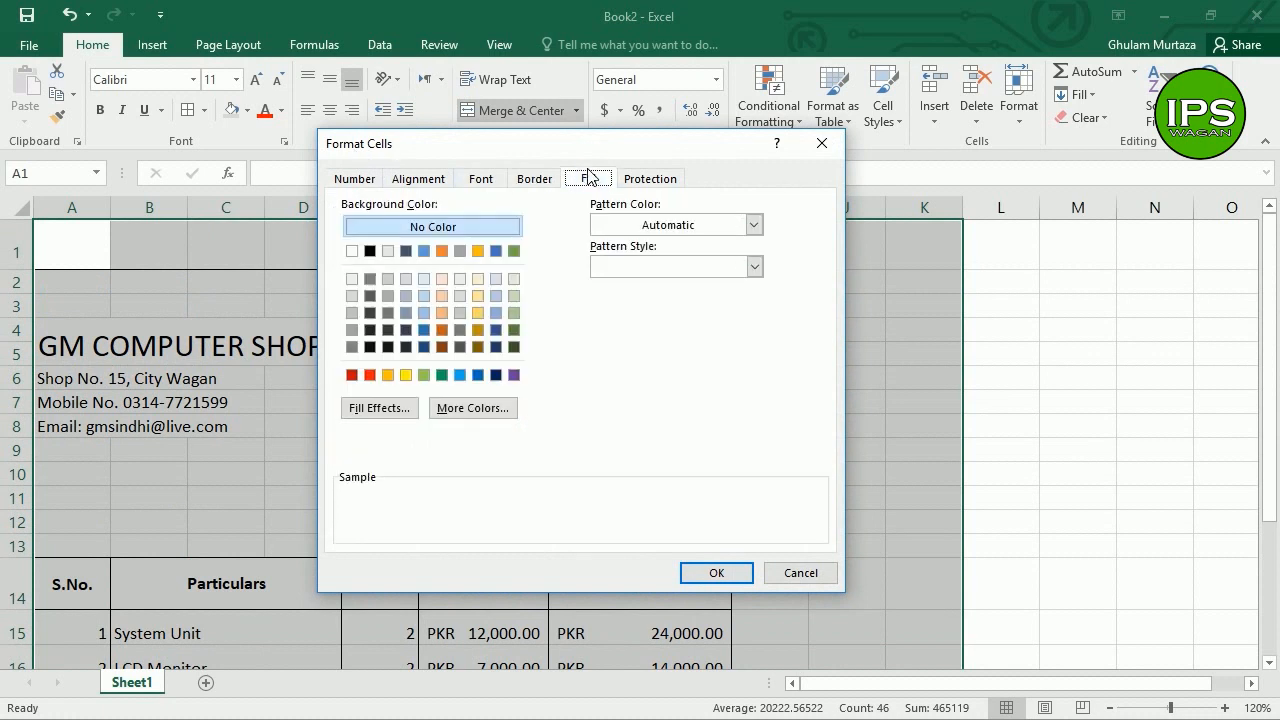
pyautogui.click(632, 267)
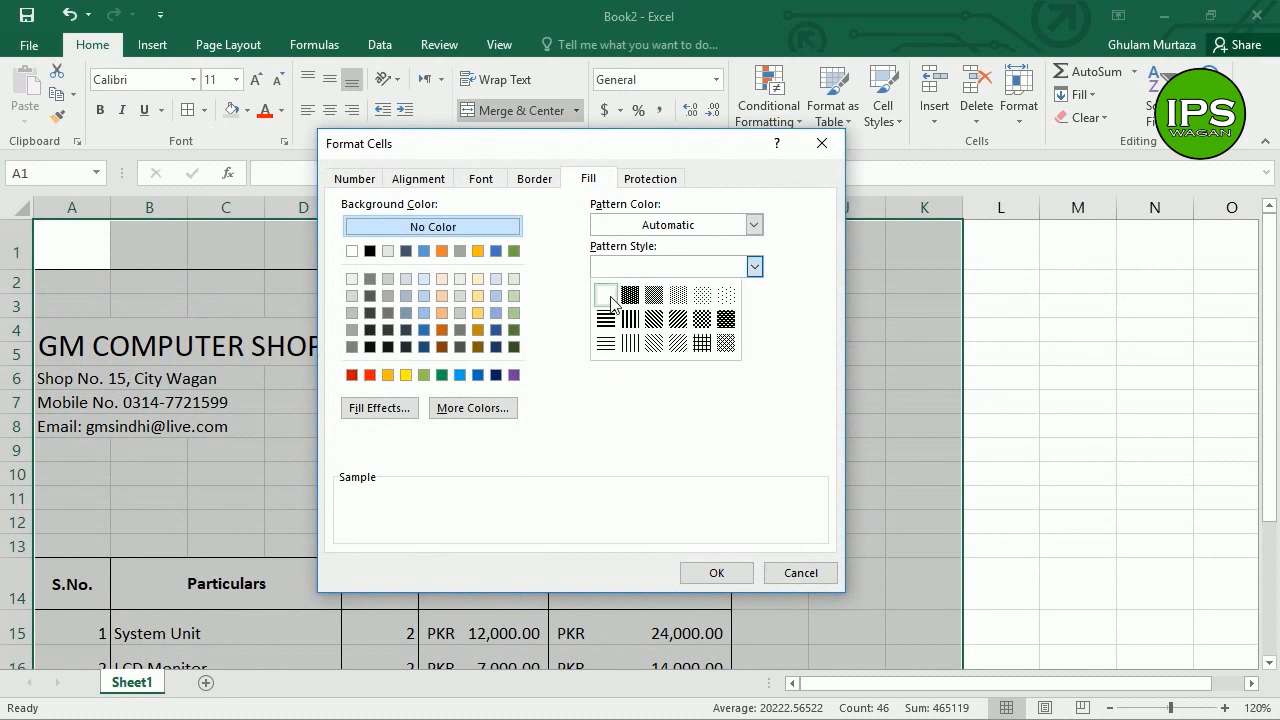
pyautogui.click(609, 303)
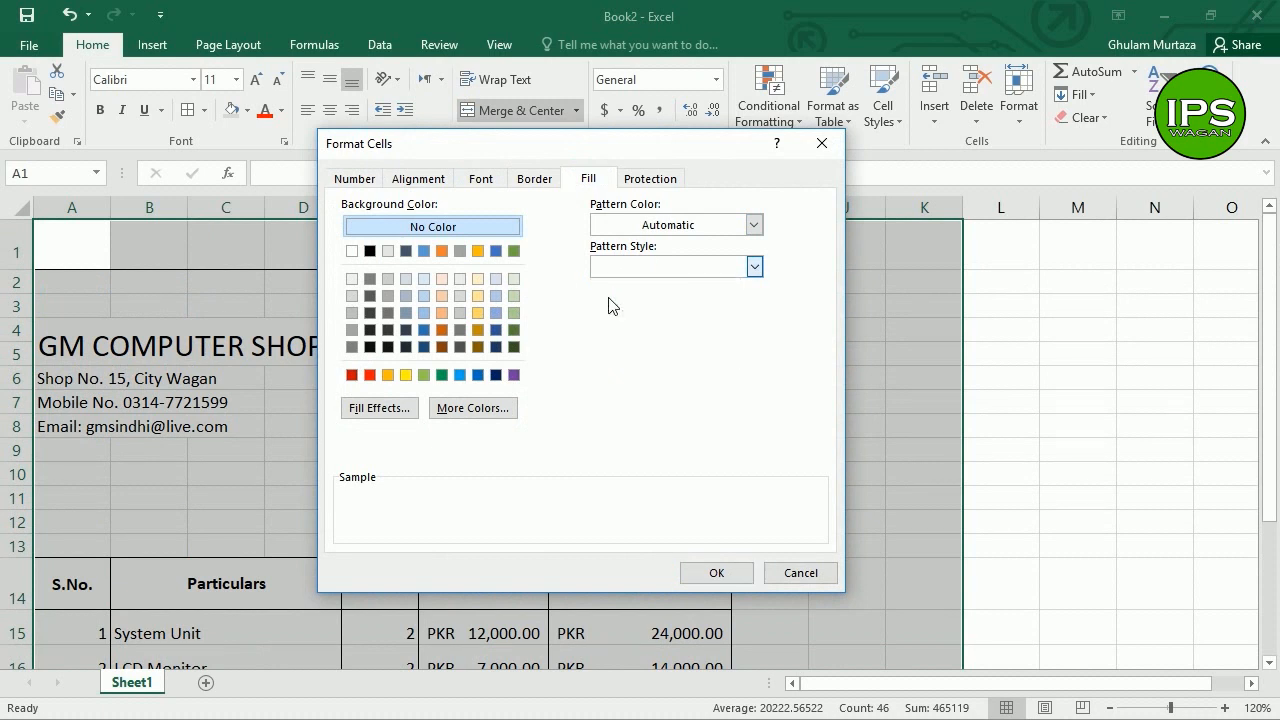
pyautogui.click(724, 573)
pyautogui.click(485, 425)
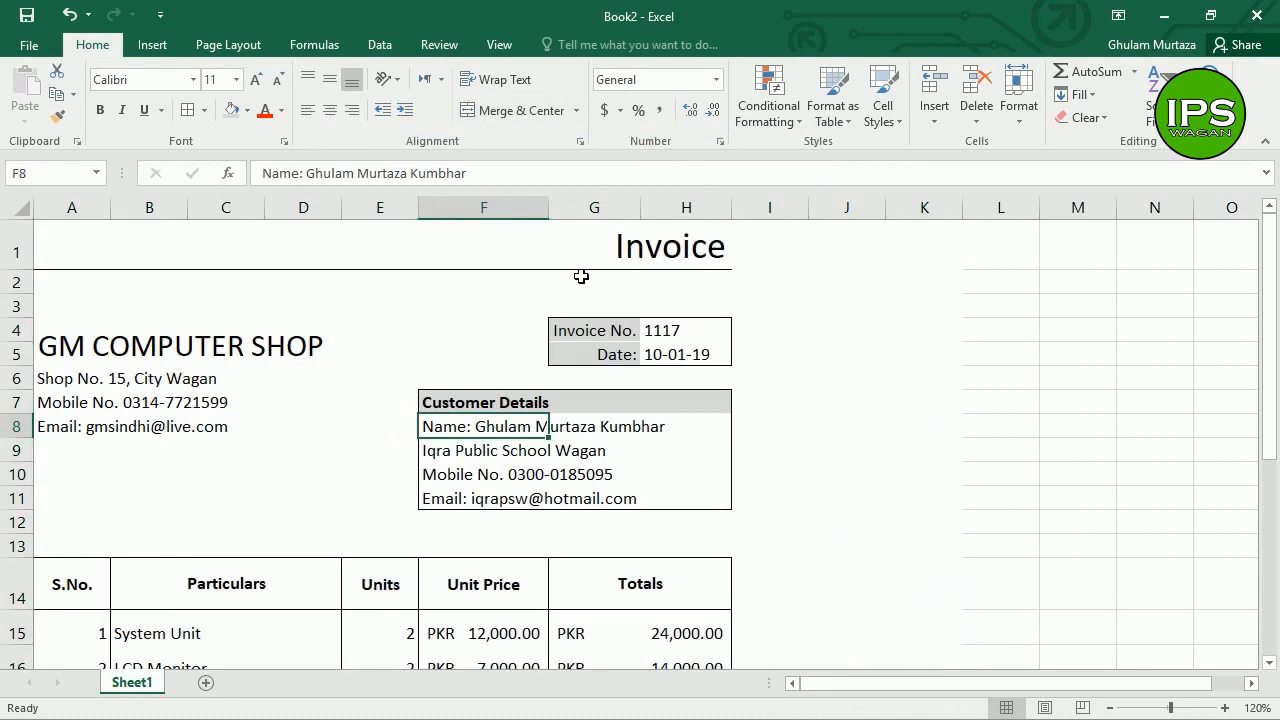
pyautogui.click(545, 283)
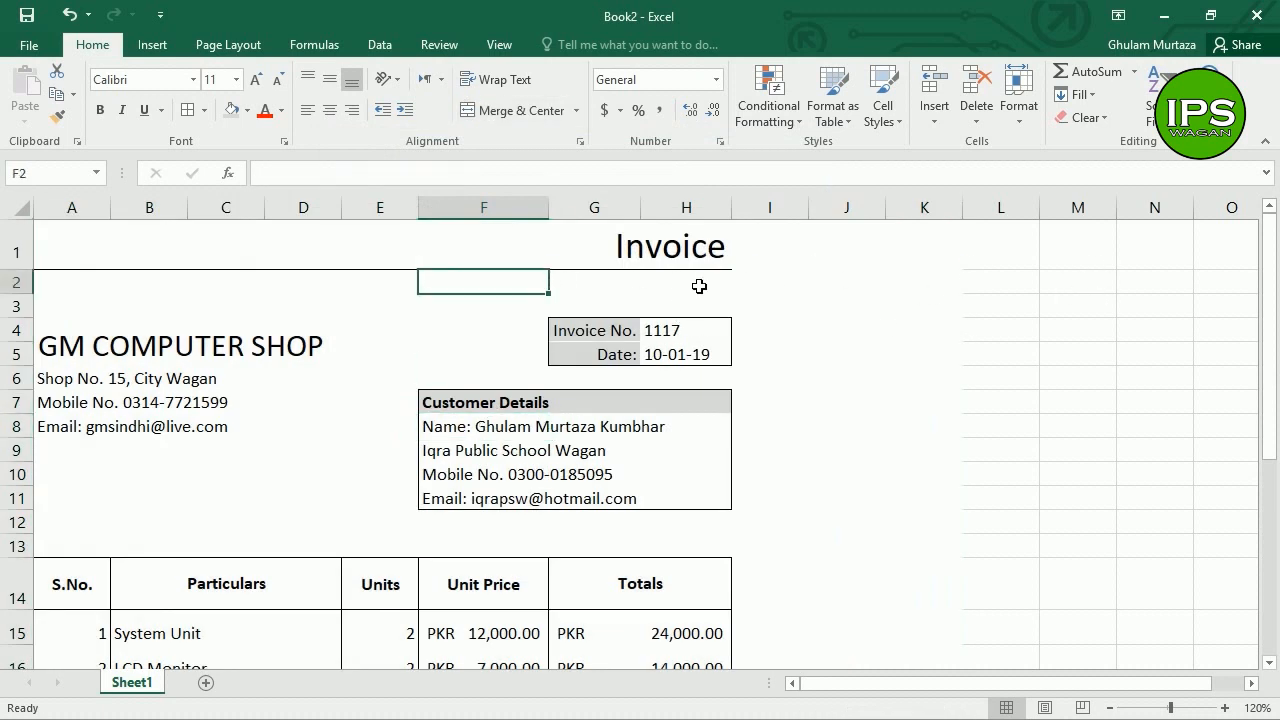
pyautogui.click(396, 265)
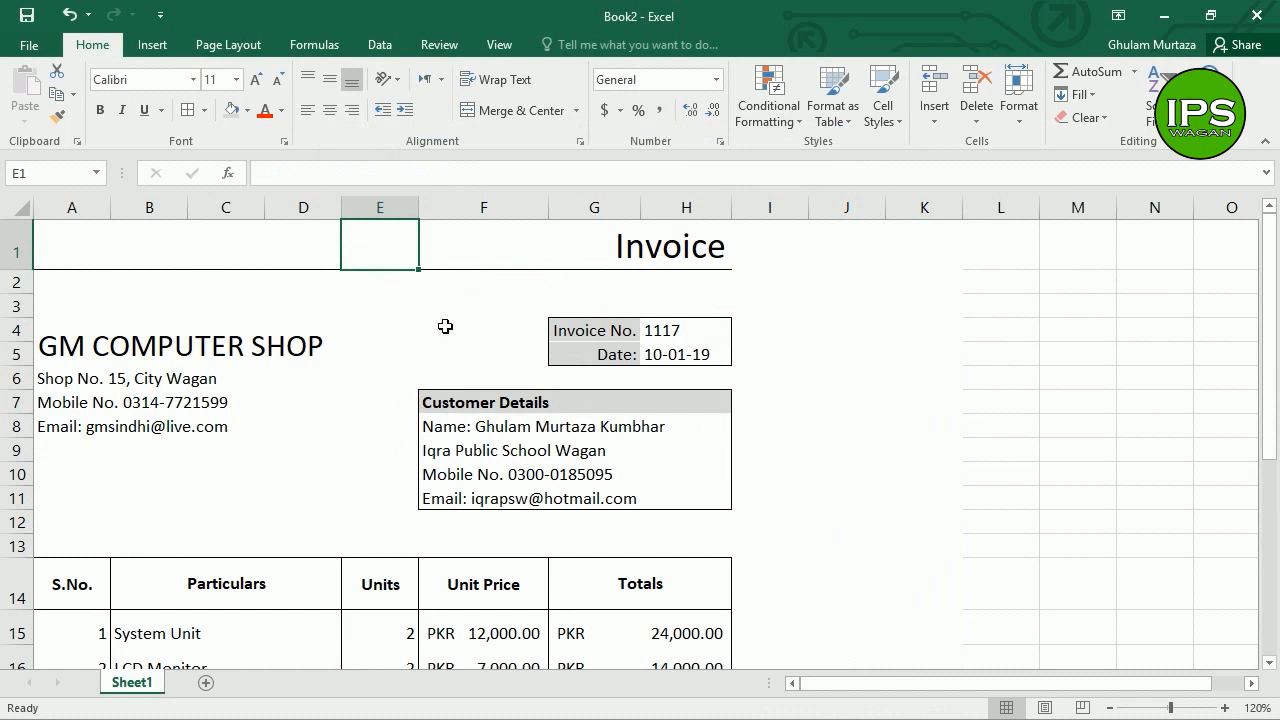
pyautogui.click(29, 45)
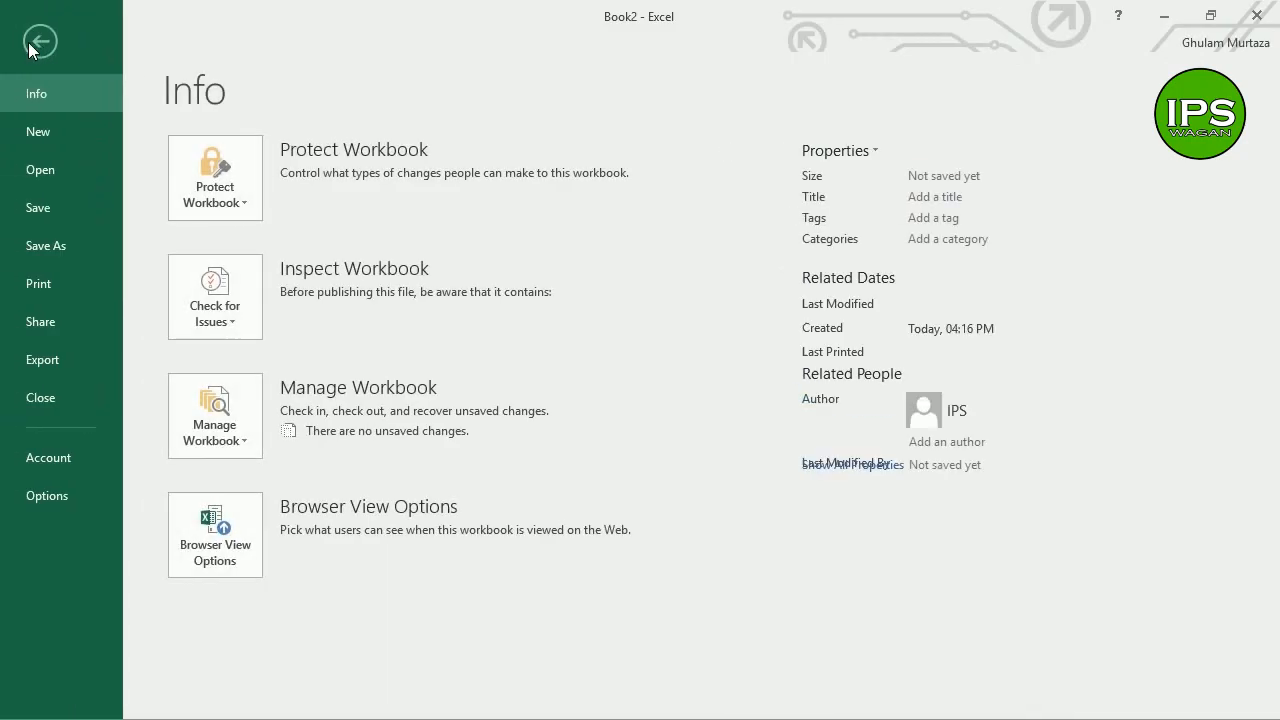
pyautogui.click(59, 281)
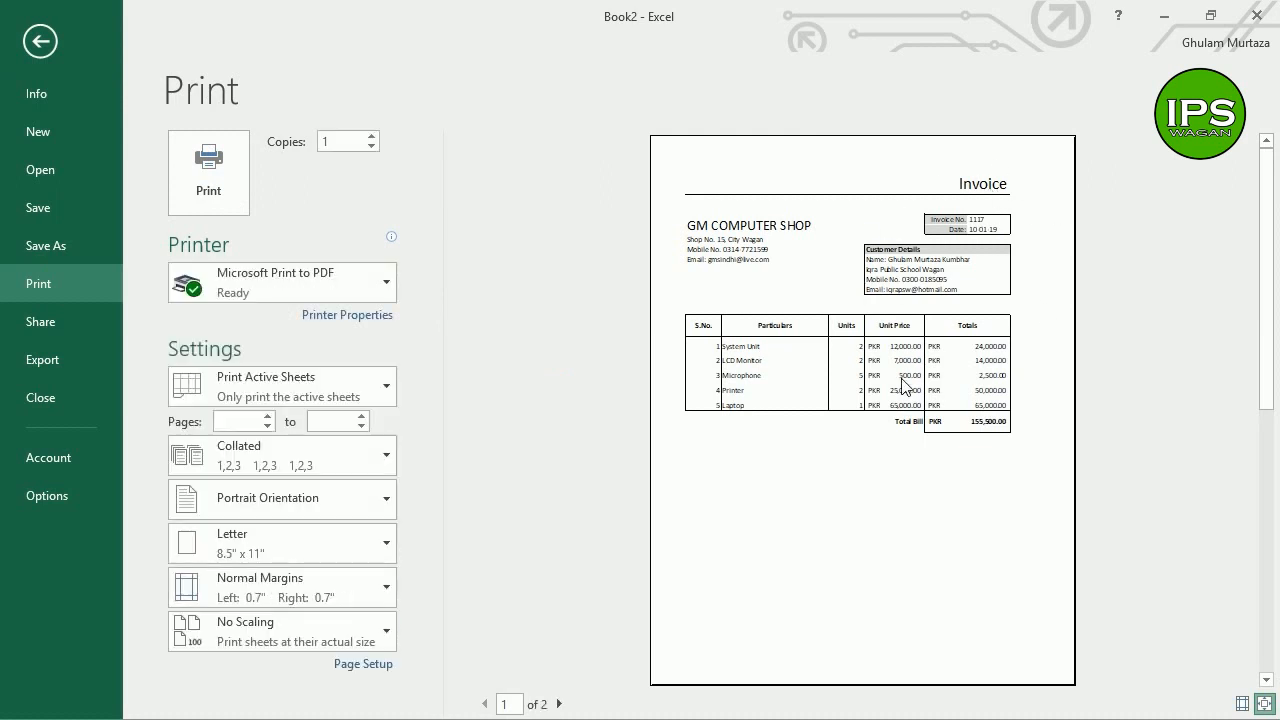
pyautogui.click(1265, 705)
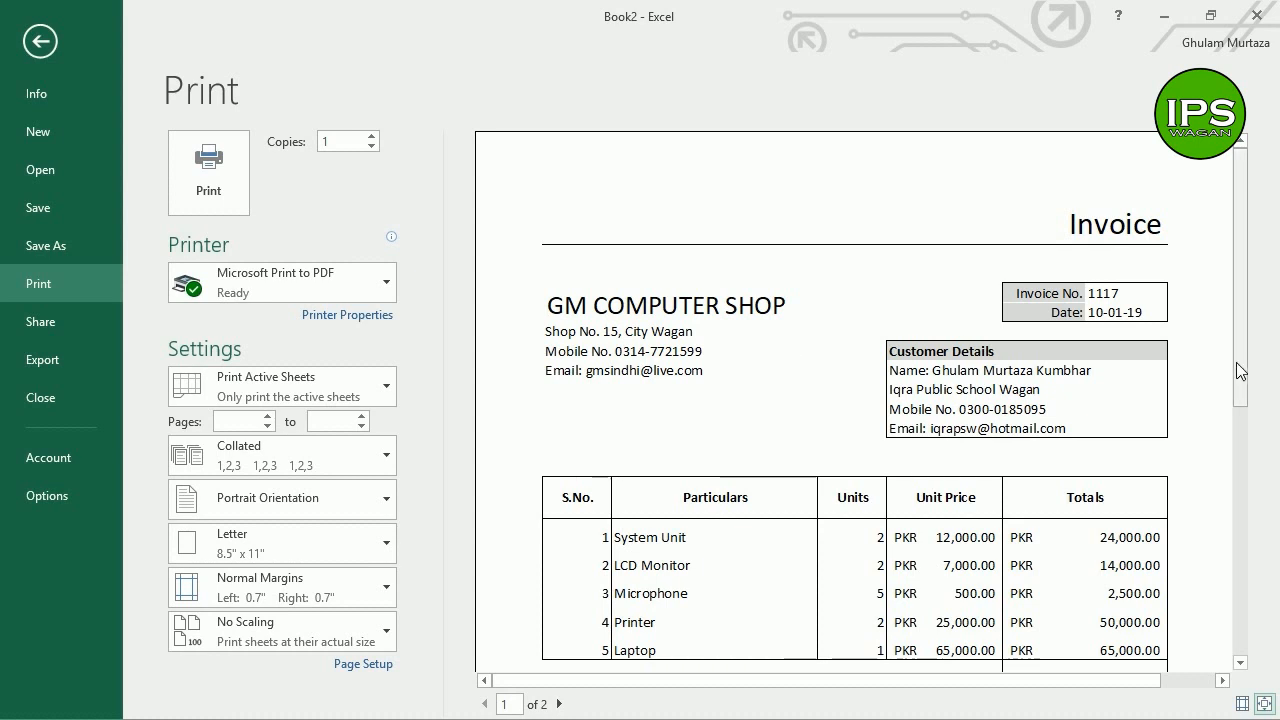
pyautogui.moveTo(1243, 405); pyautogui.dragTo(1245, 556)
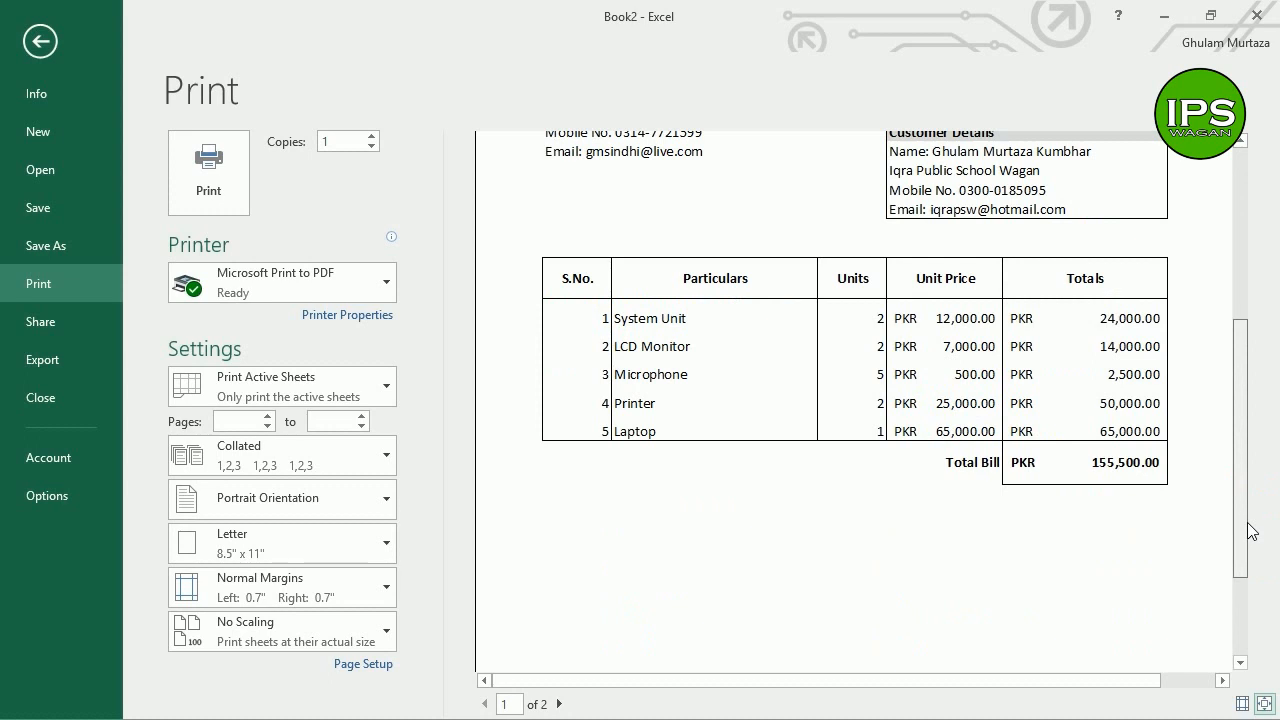
pyautogui.moveTo(1248, 409); pyautogui.dragTo(1241, 365)
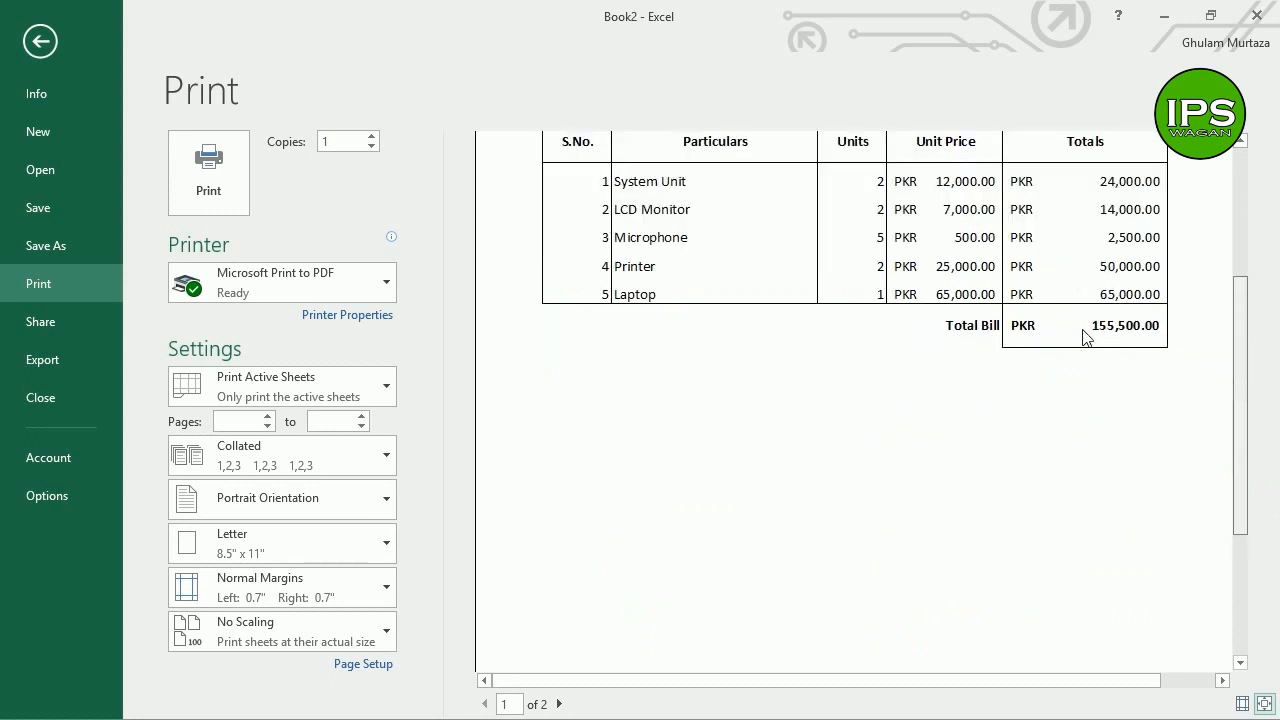
pyautogui.click(37, 52)
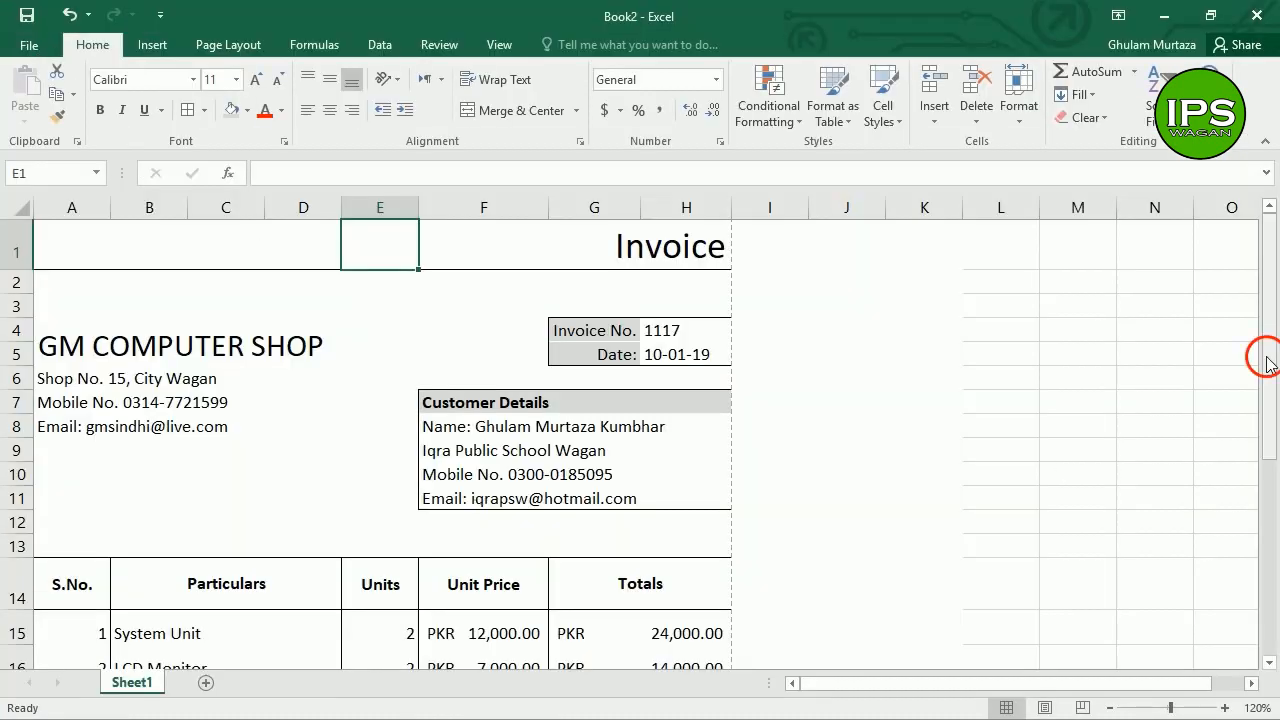
# Step: Make the Total Bill row 20 taller and go to the File Info page
pyautogui.moveTo(1270, 365); pyautogui.dragTo(1270, 470)
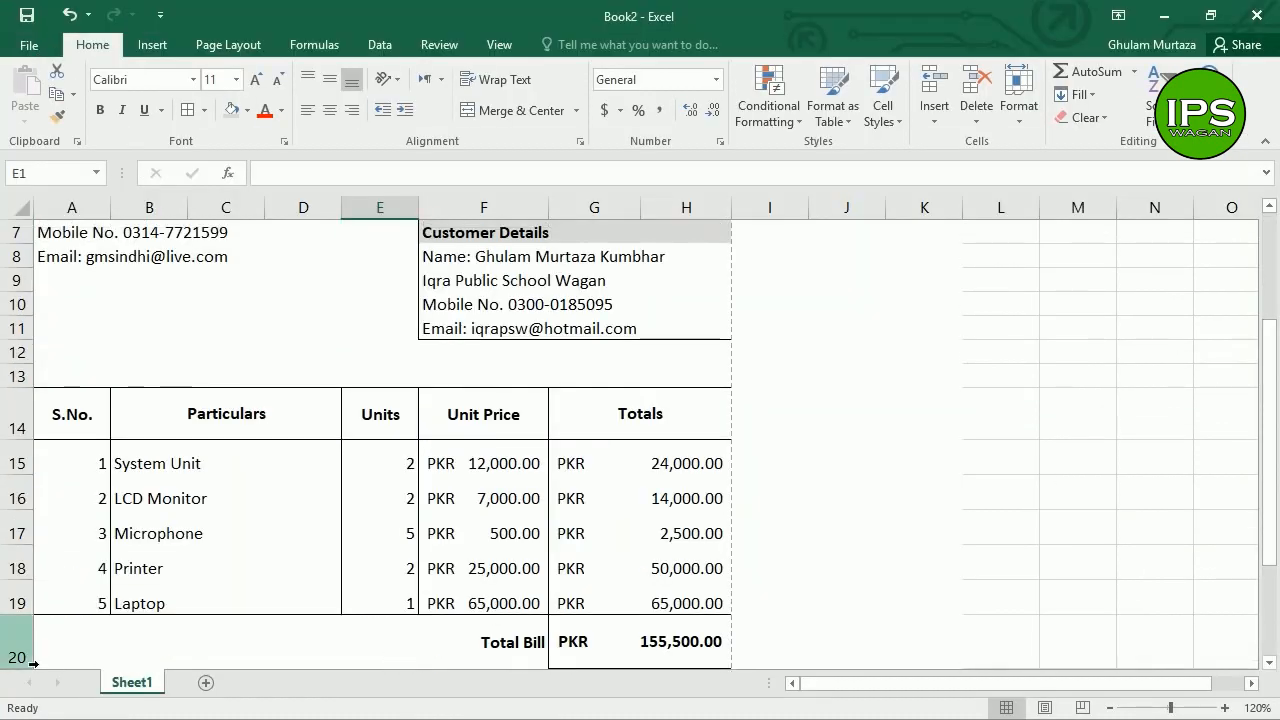
pyautogui.moveTo(29, 673); pyautogui.dragTo(37, 690)
pyautogui.click(524, 626)
pyautogui.press('Down')
pyautogui.press('Down')
pyautogui.press('Down')
pyautogui.press('Down')
pyautogui.press('Down')
pyautogui.press('Up')
pyautogui.press('Up')
pyautogui.press('Up')
pyautogui.press('Up')
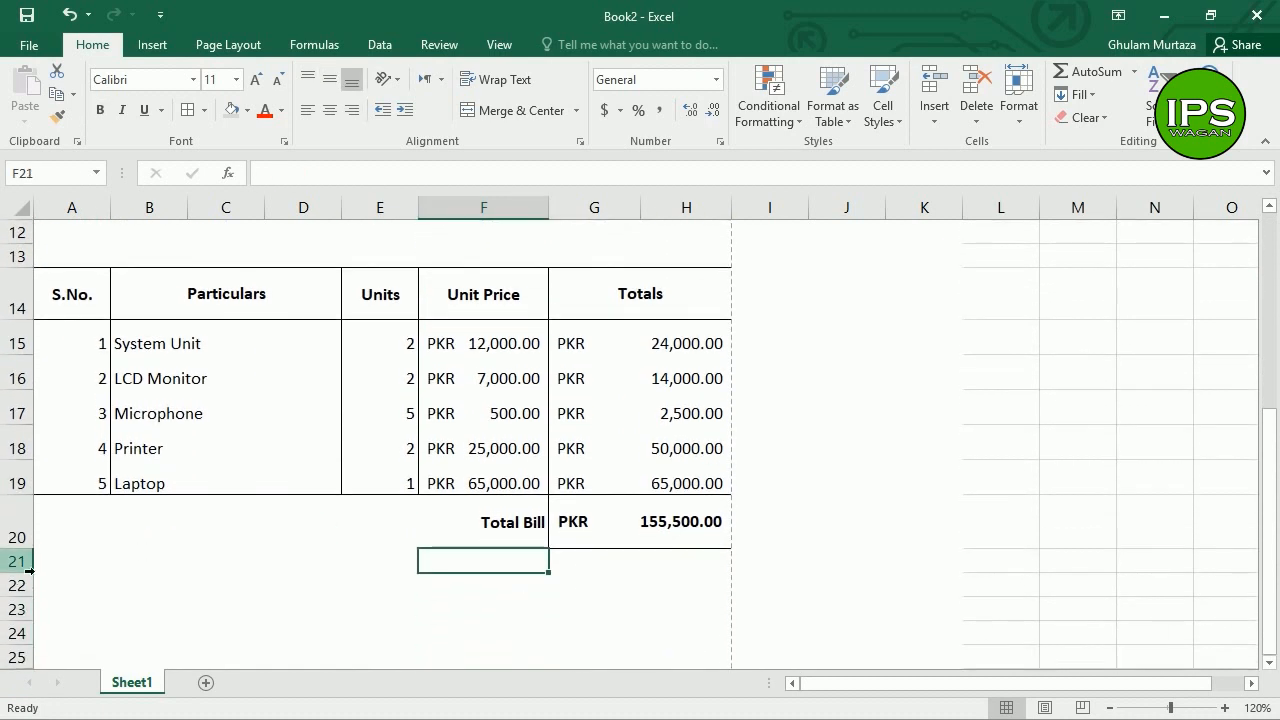
pyautogui.moveTo(24, 560); pyautogui.dragTo(29, 568)
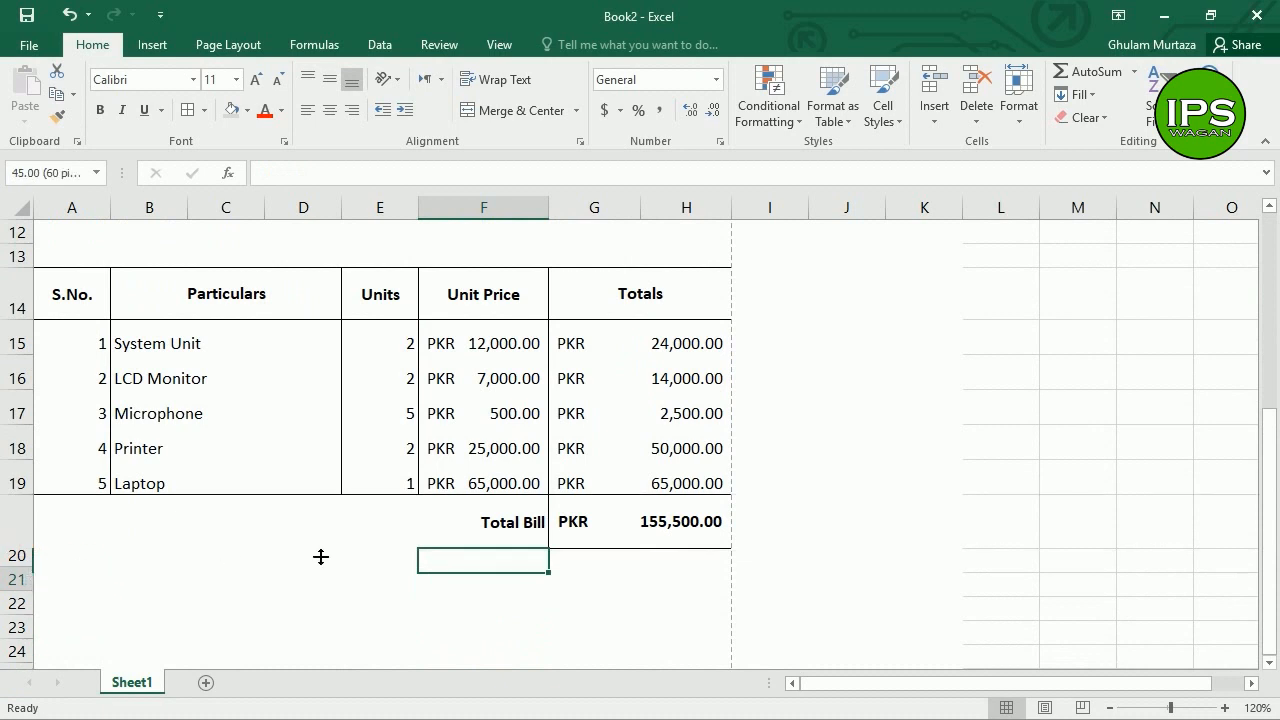
pyautogui.click(489, 548)
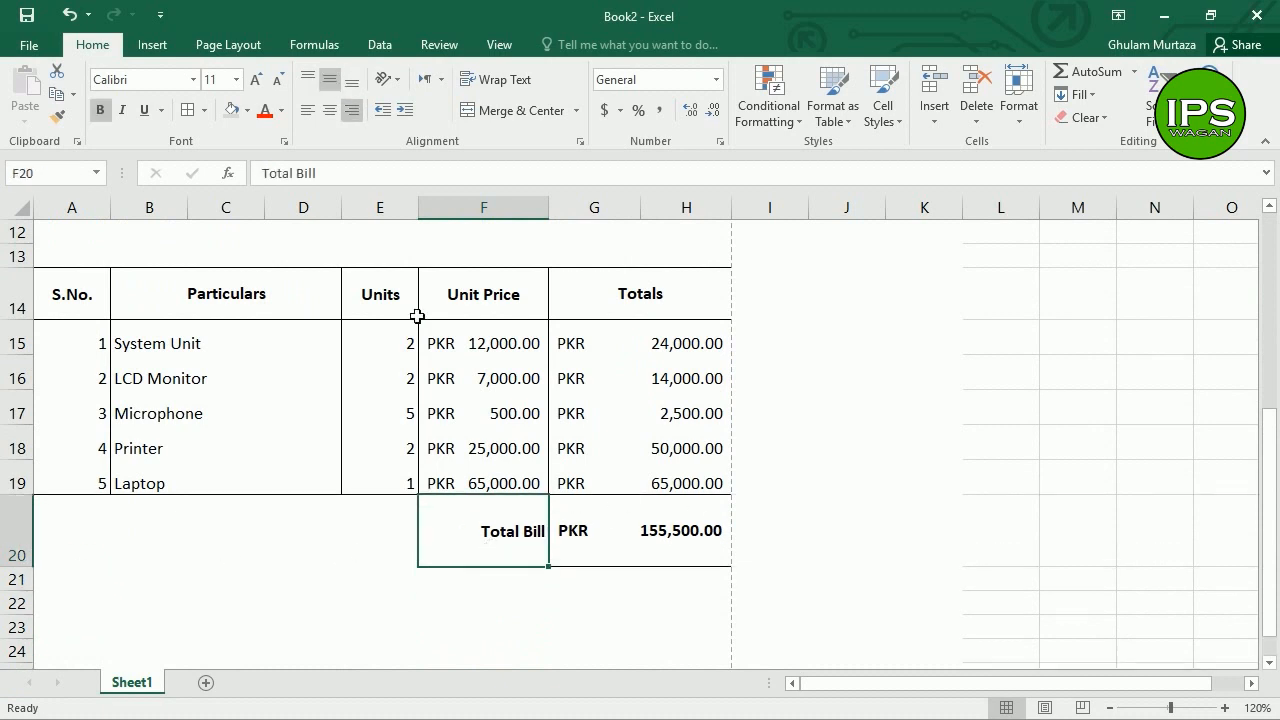
pyautogui.click(29, 45)
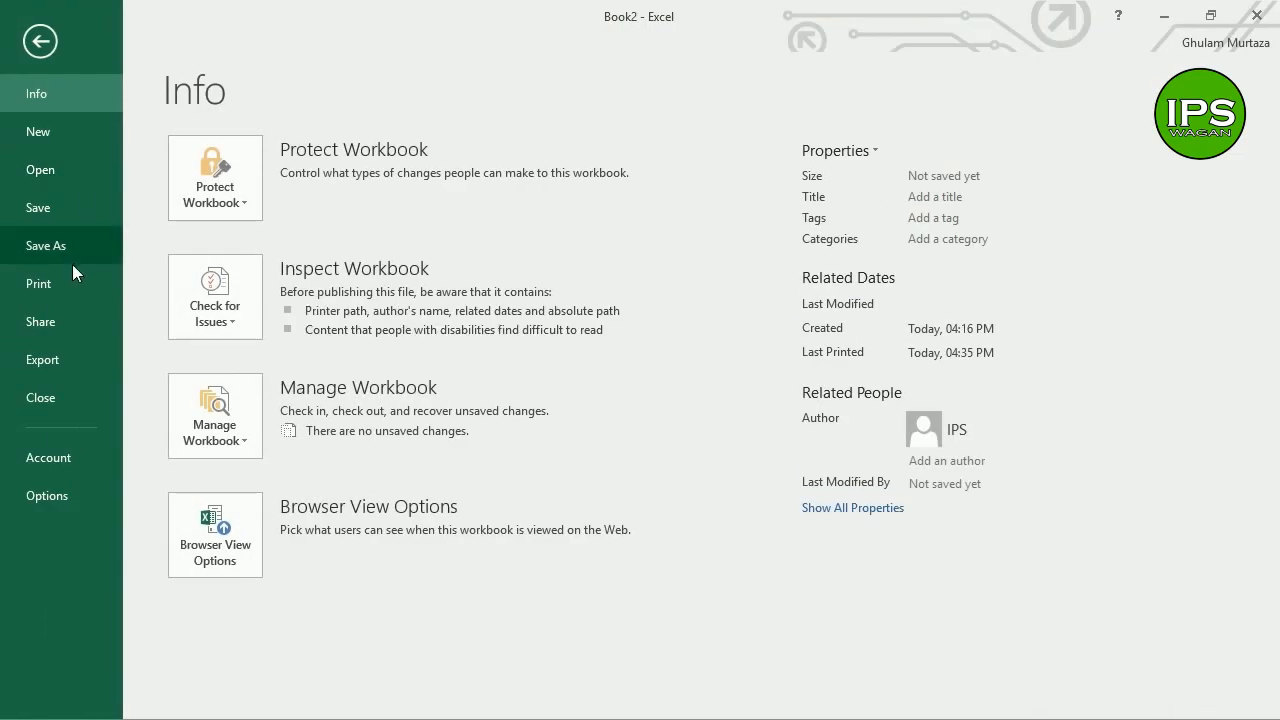
# Step: Check the invoice's print preview at page and actual zoom, then choose Custom Margins
pyautogui.click(68, 276)
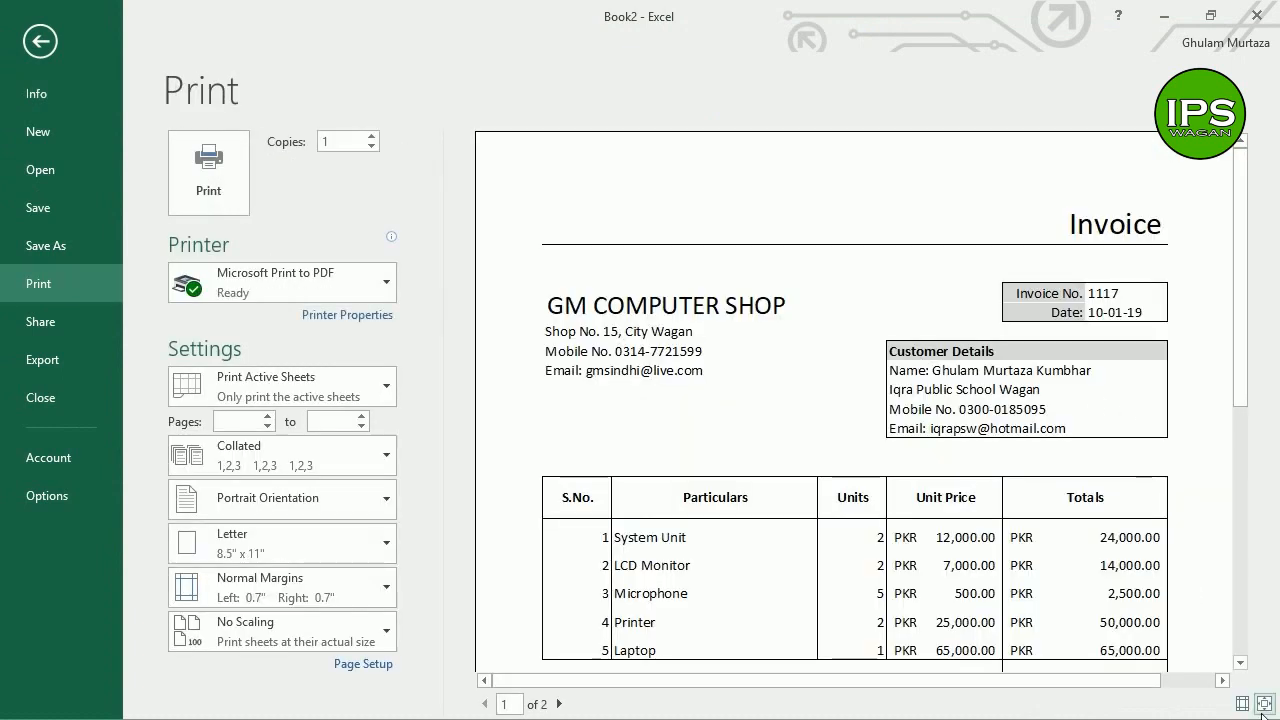
pyautogui.click(1040, 450)
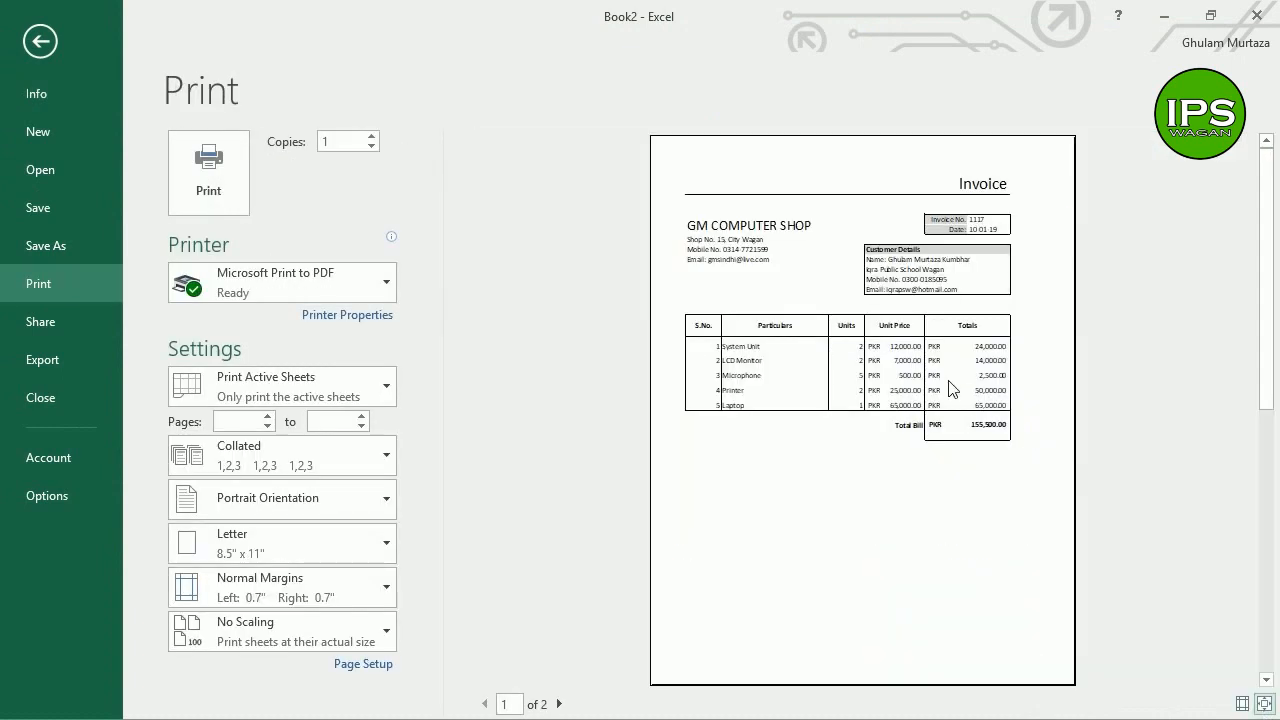
pyautogui.click(897, 287)
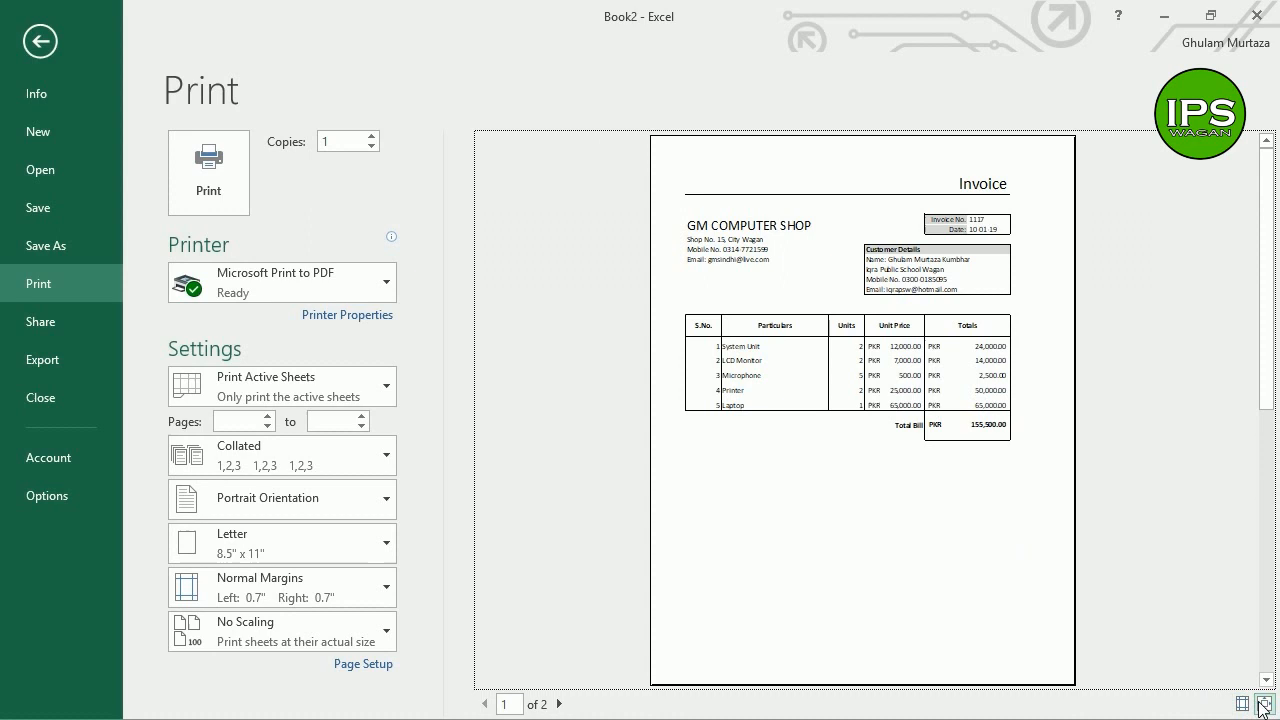
pyautogui.click(968, 449)
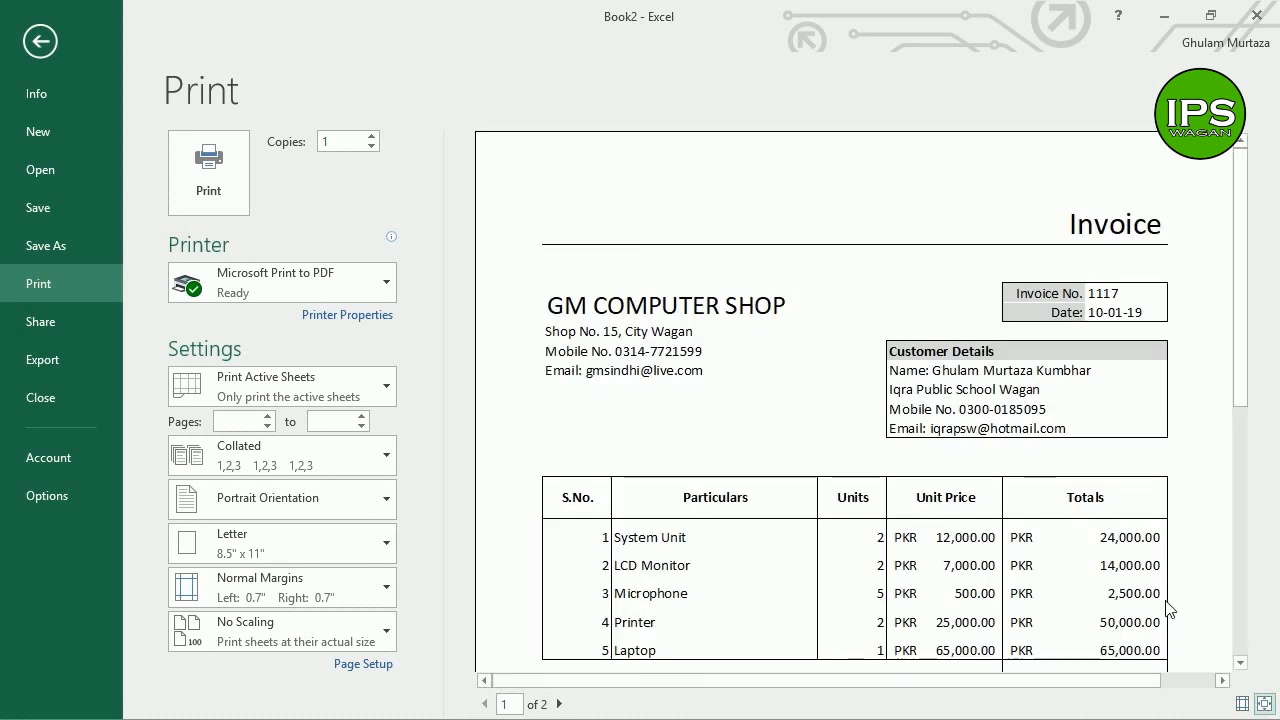
pyautogui.click(1266, 705)
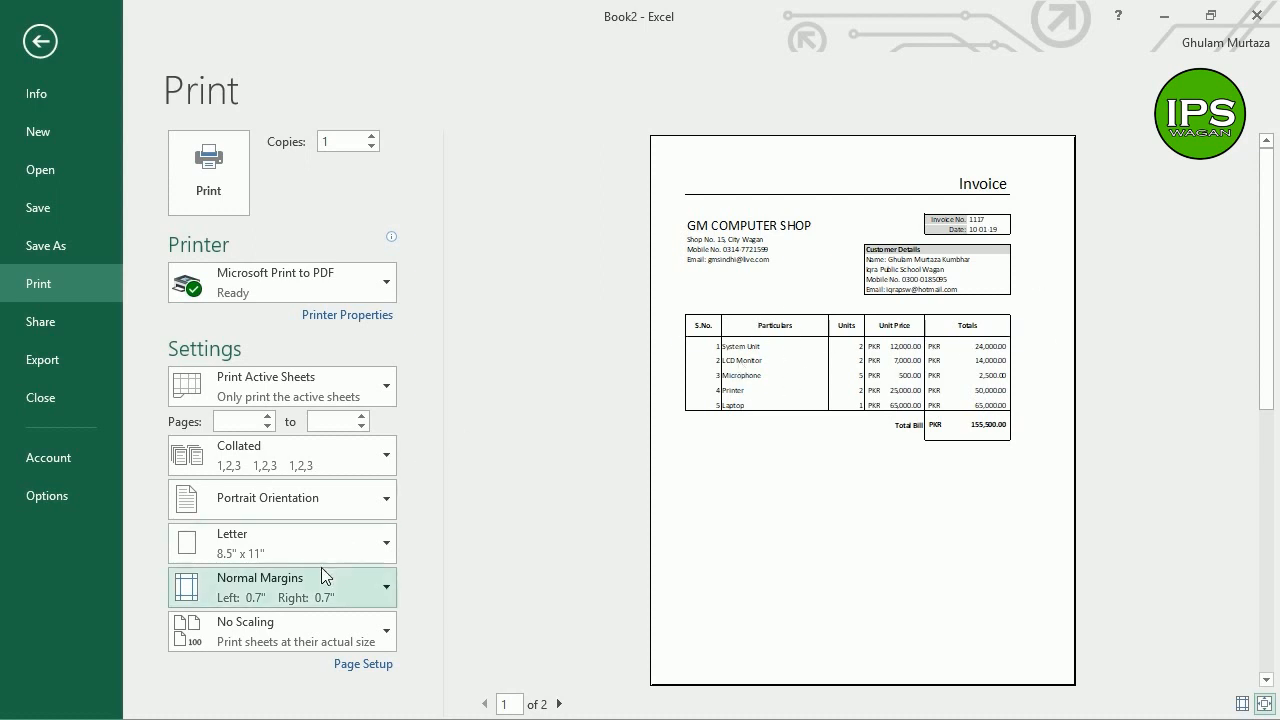
pyautogui.click(229, 594)
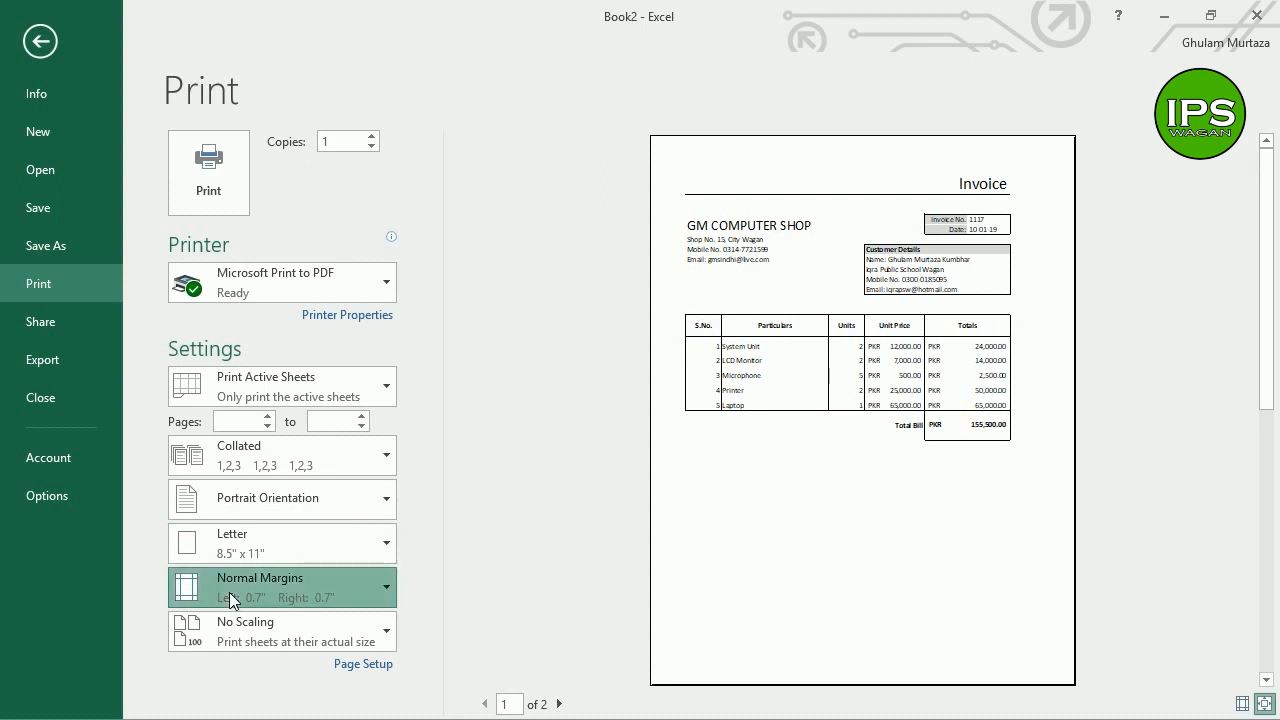
pyautogui.click(253, 556)
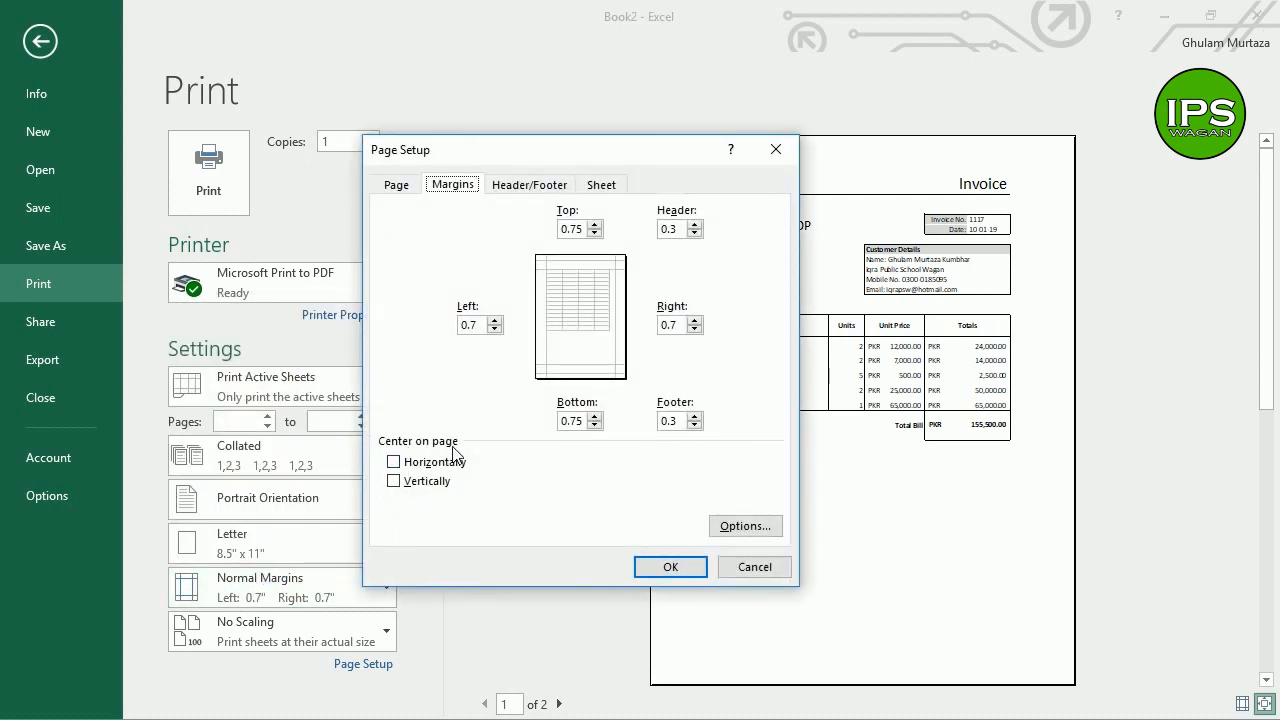
# Step: Turn on Center on page: Horizontally and check the centred invoice in the preview
pyautogui.click(393, 462)
pyautogui.click(672, 567)
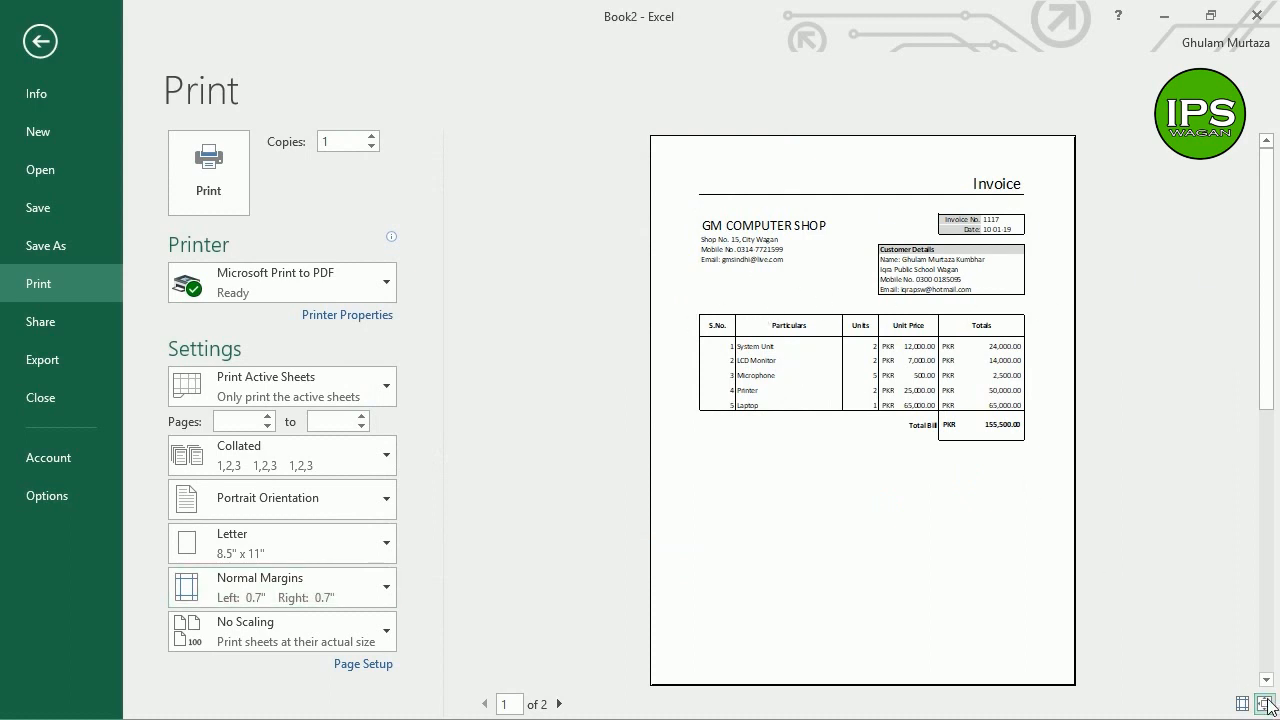
pyautogui.click(1007, 374)
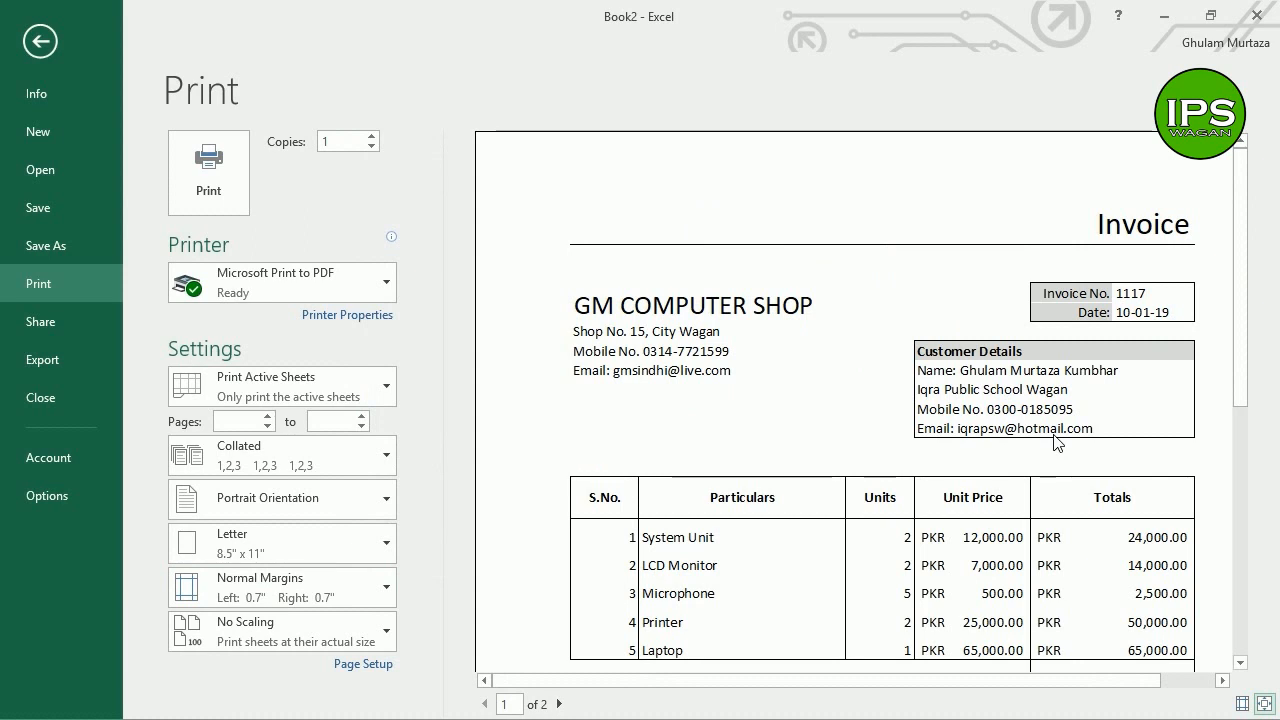
pyautogui.moveTo(1241, 352); pyautogui.dragTo(1246, 408)
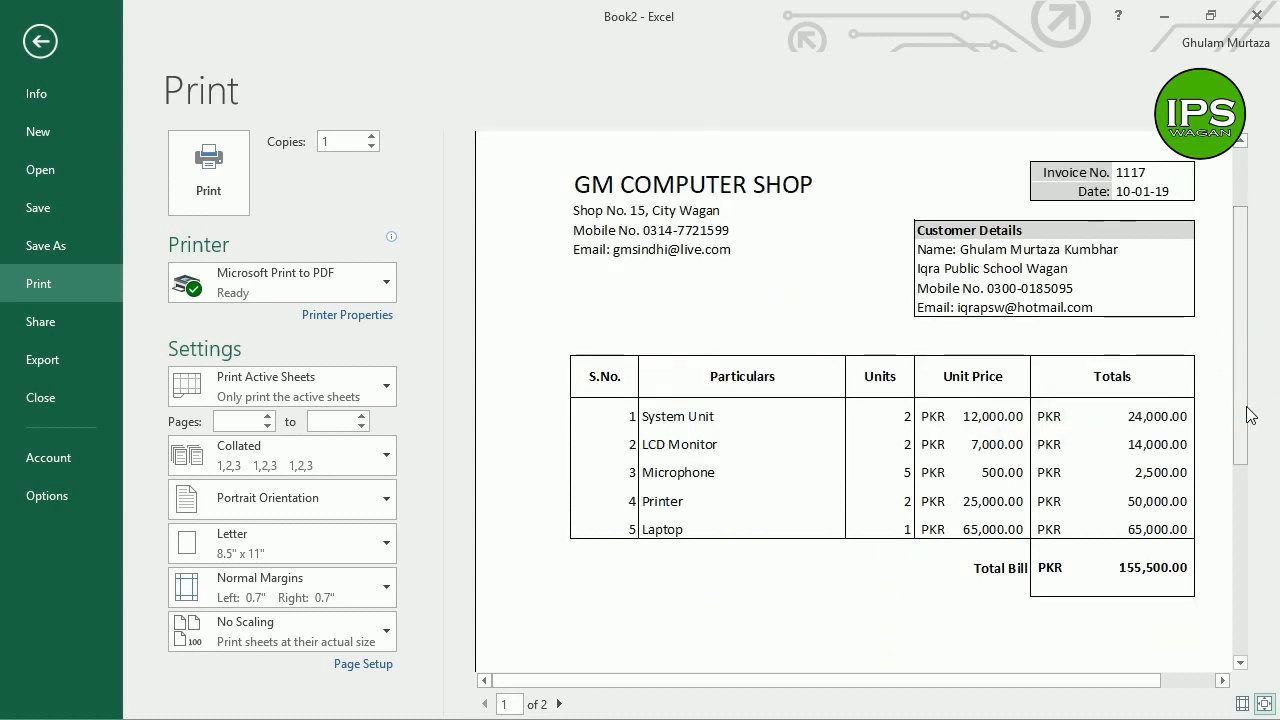
pyautogui.moveTo(1243, 399); pyautogui.dragTo(1240, 382)
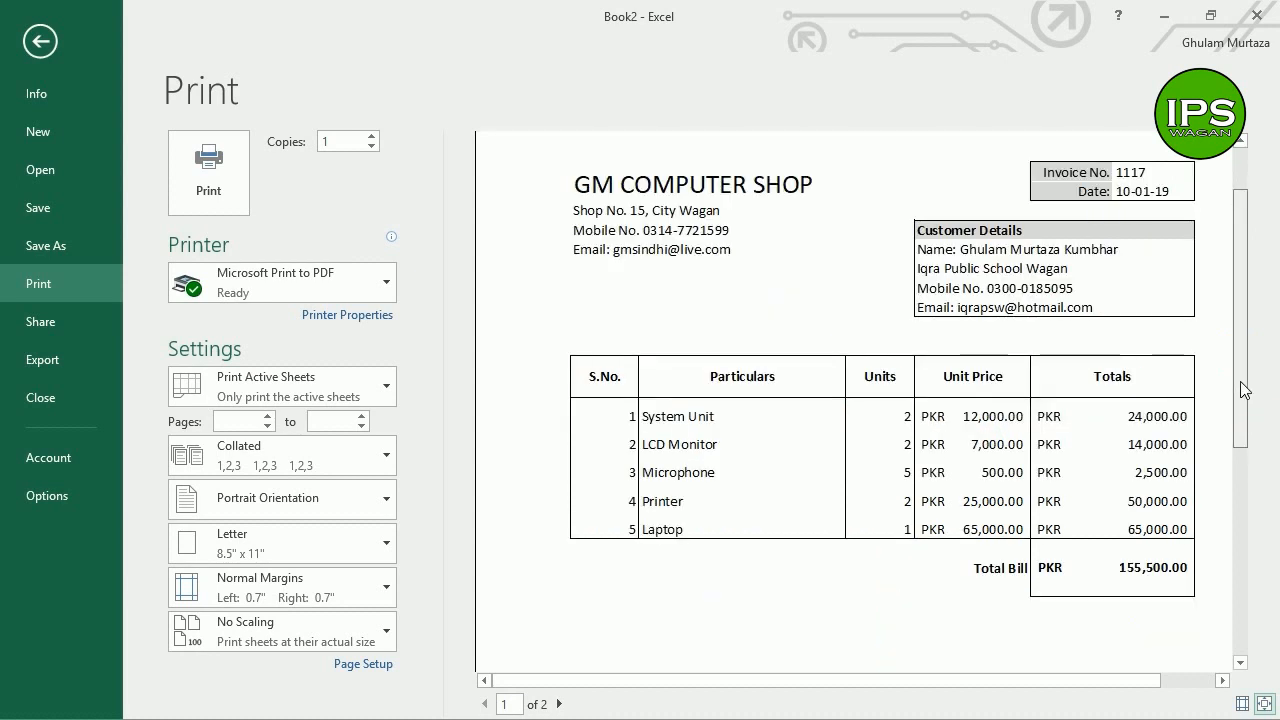
pyautogui.moveTo(1240, 362); pyautogui.dragTo(1240, 345)
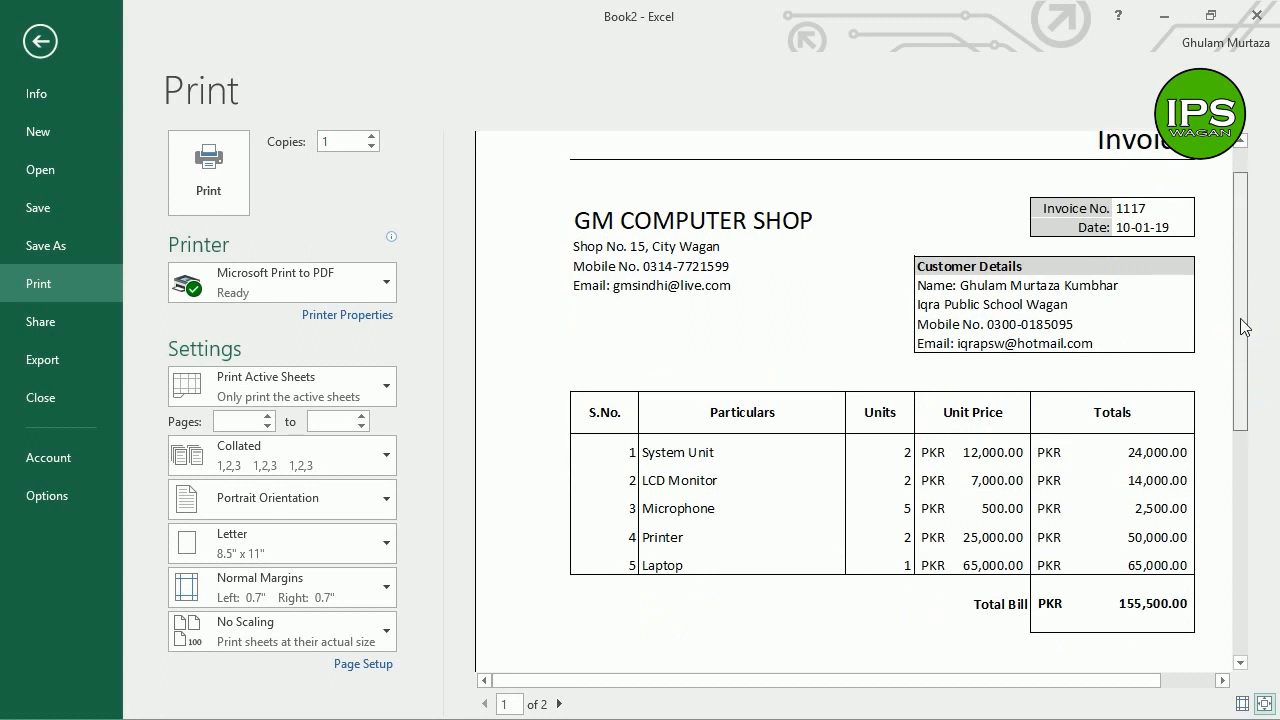